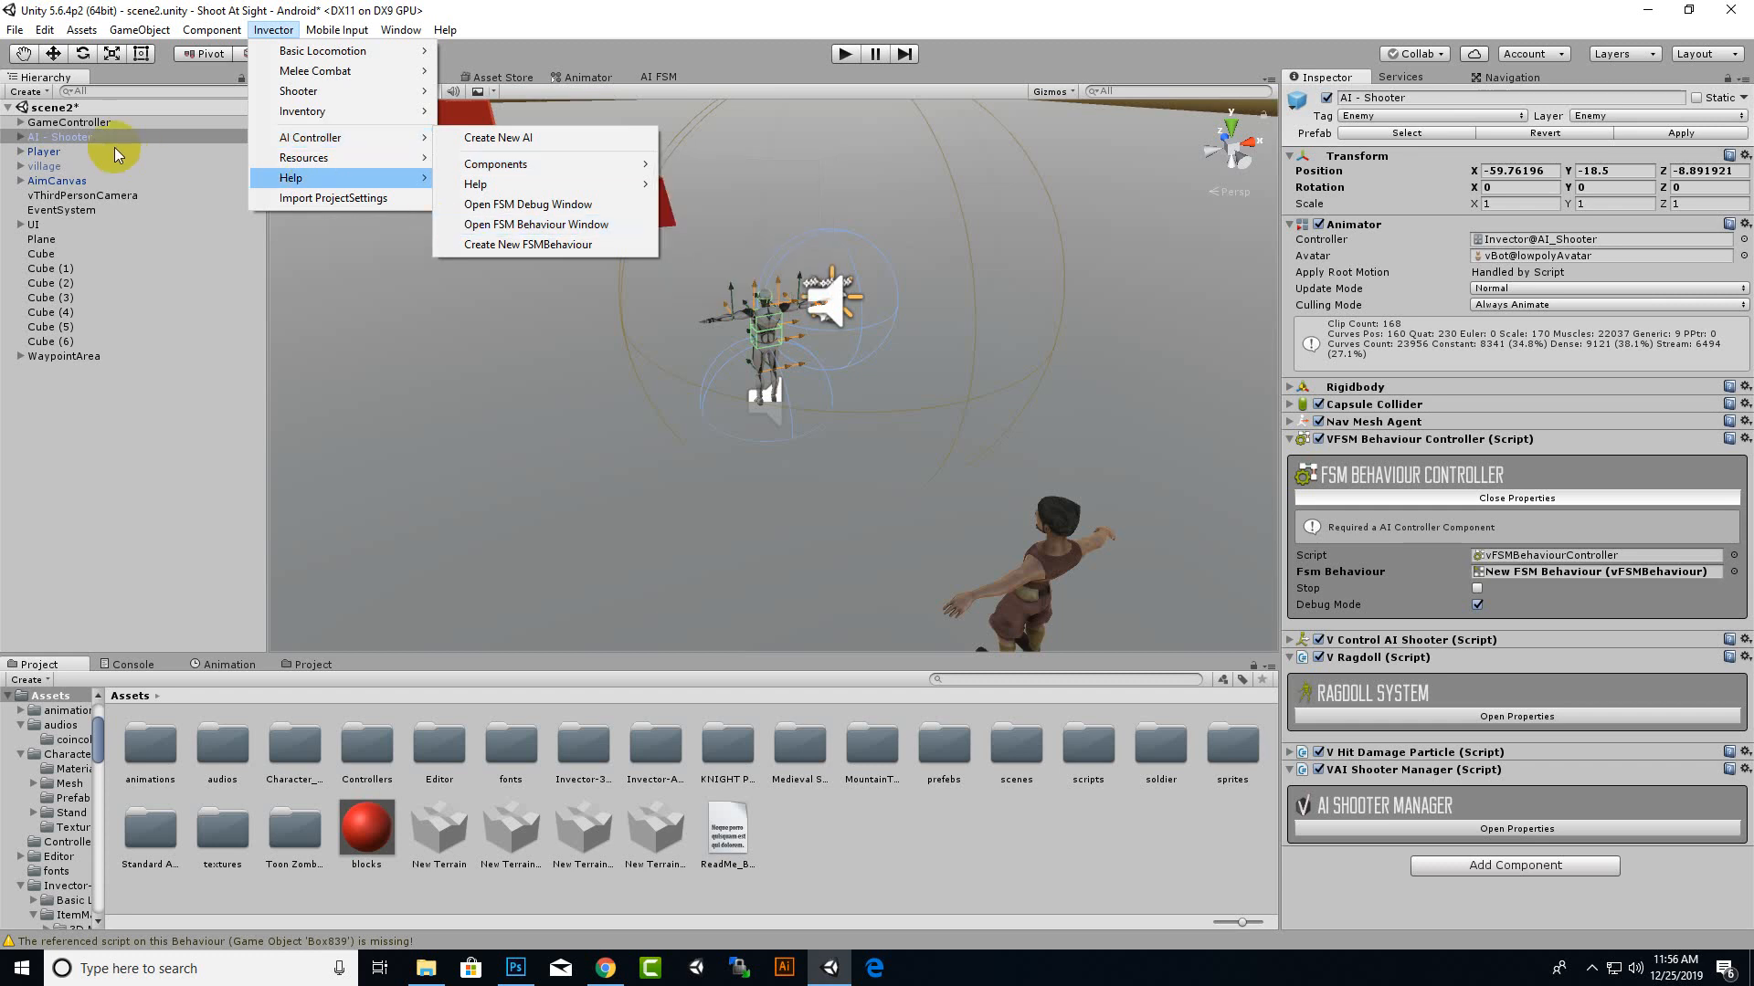
Step: Add the AI Headtrack component to the AI - Shooter object and open its properties
mouse_move(380, 144)
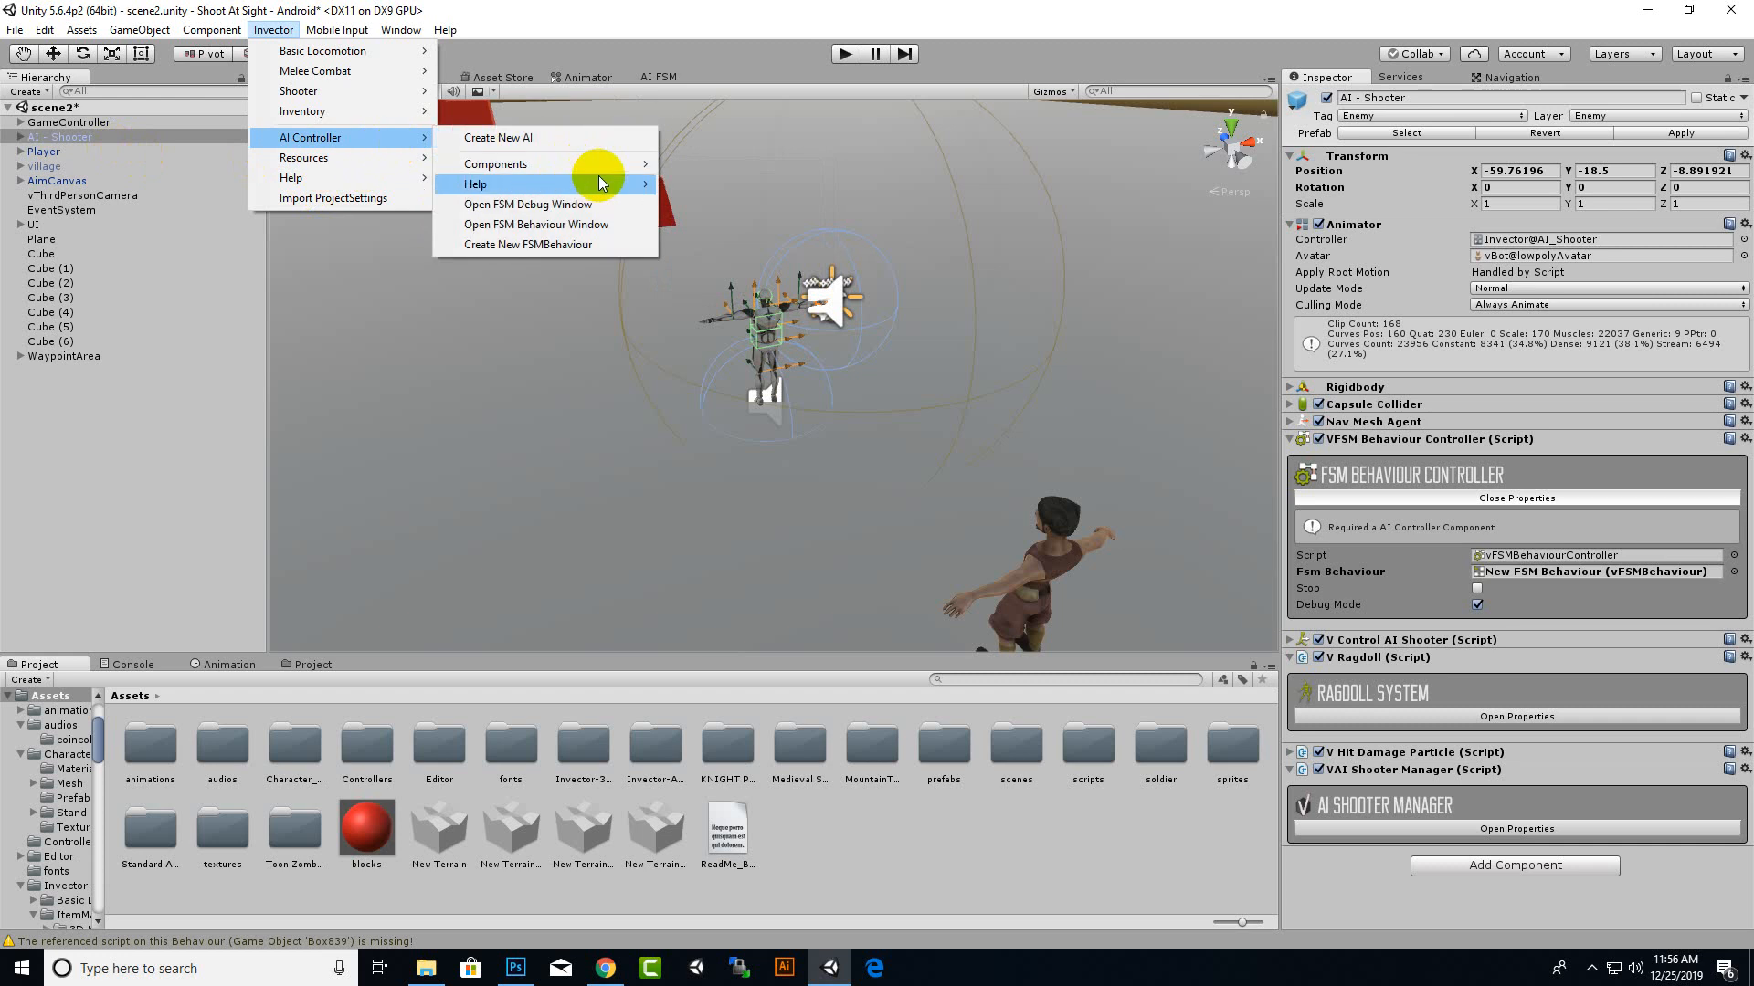
mouse_move(605, 163)
left_click(759, 205)
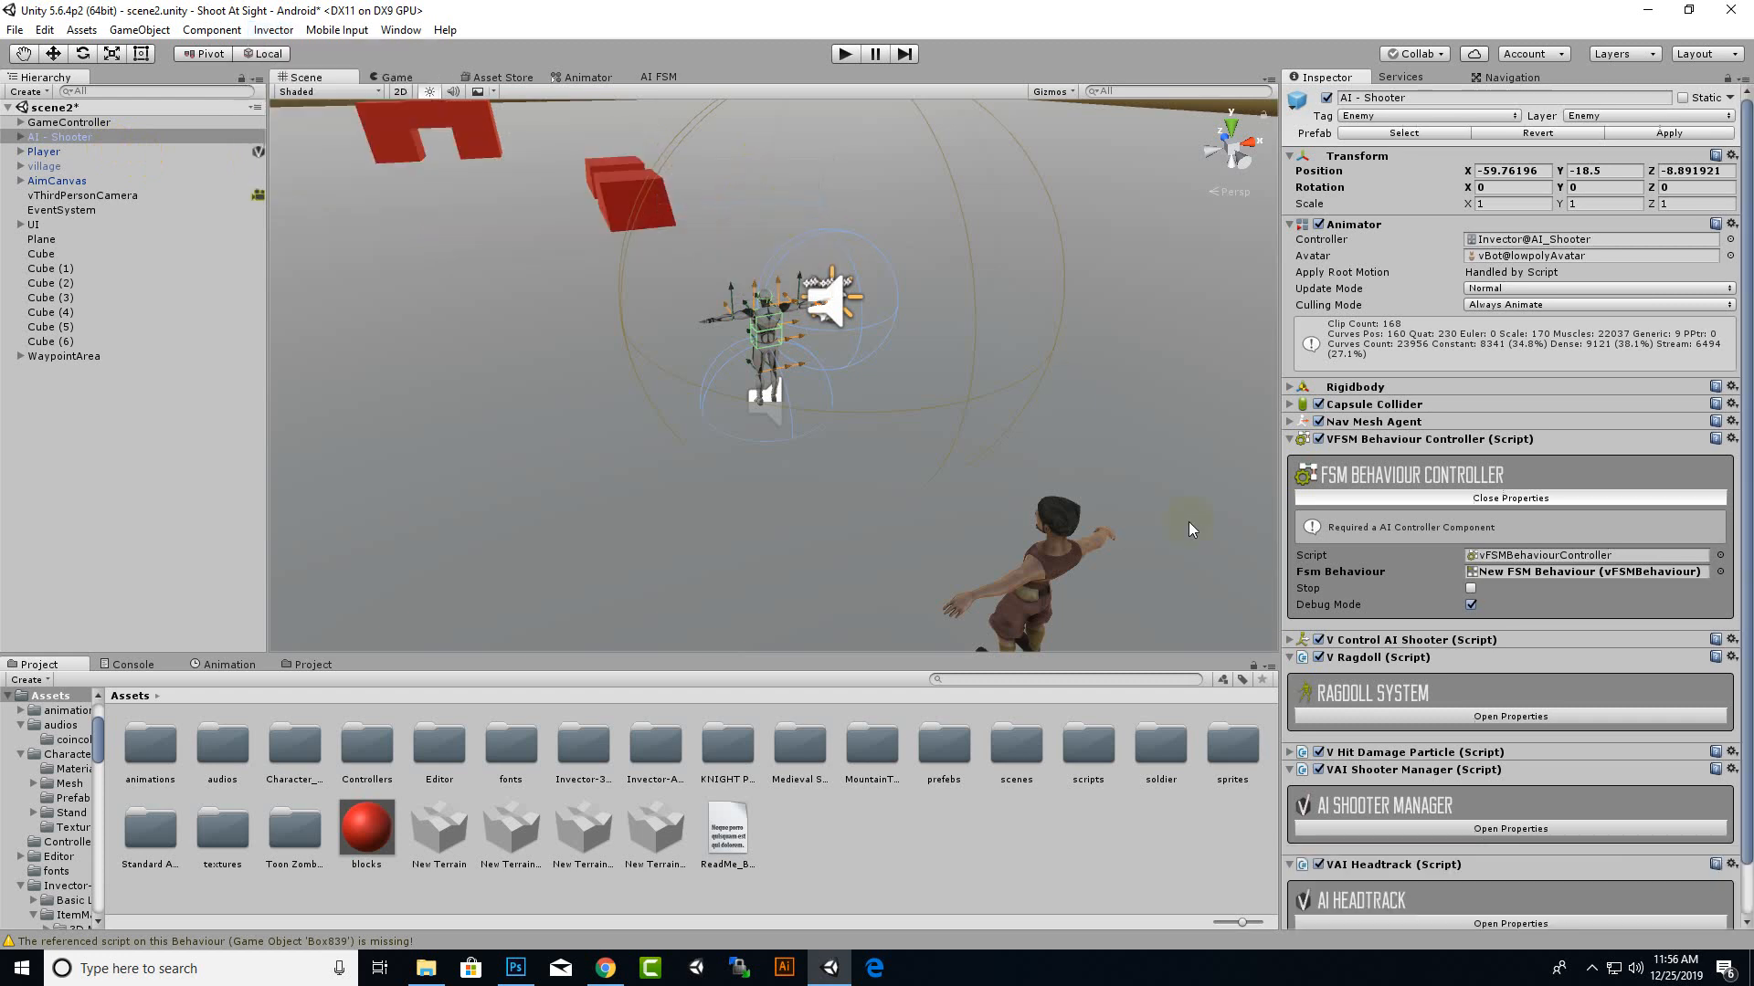
scroll(1564, 763, "down", 3)
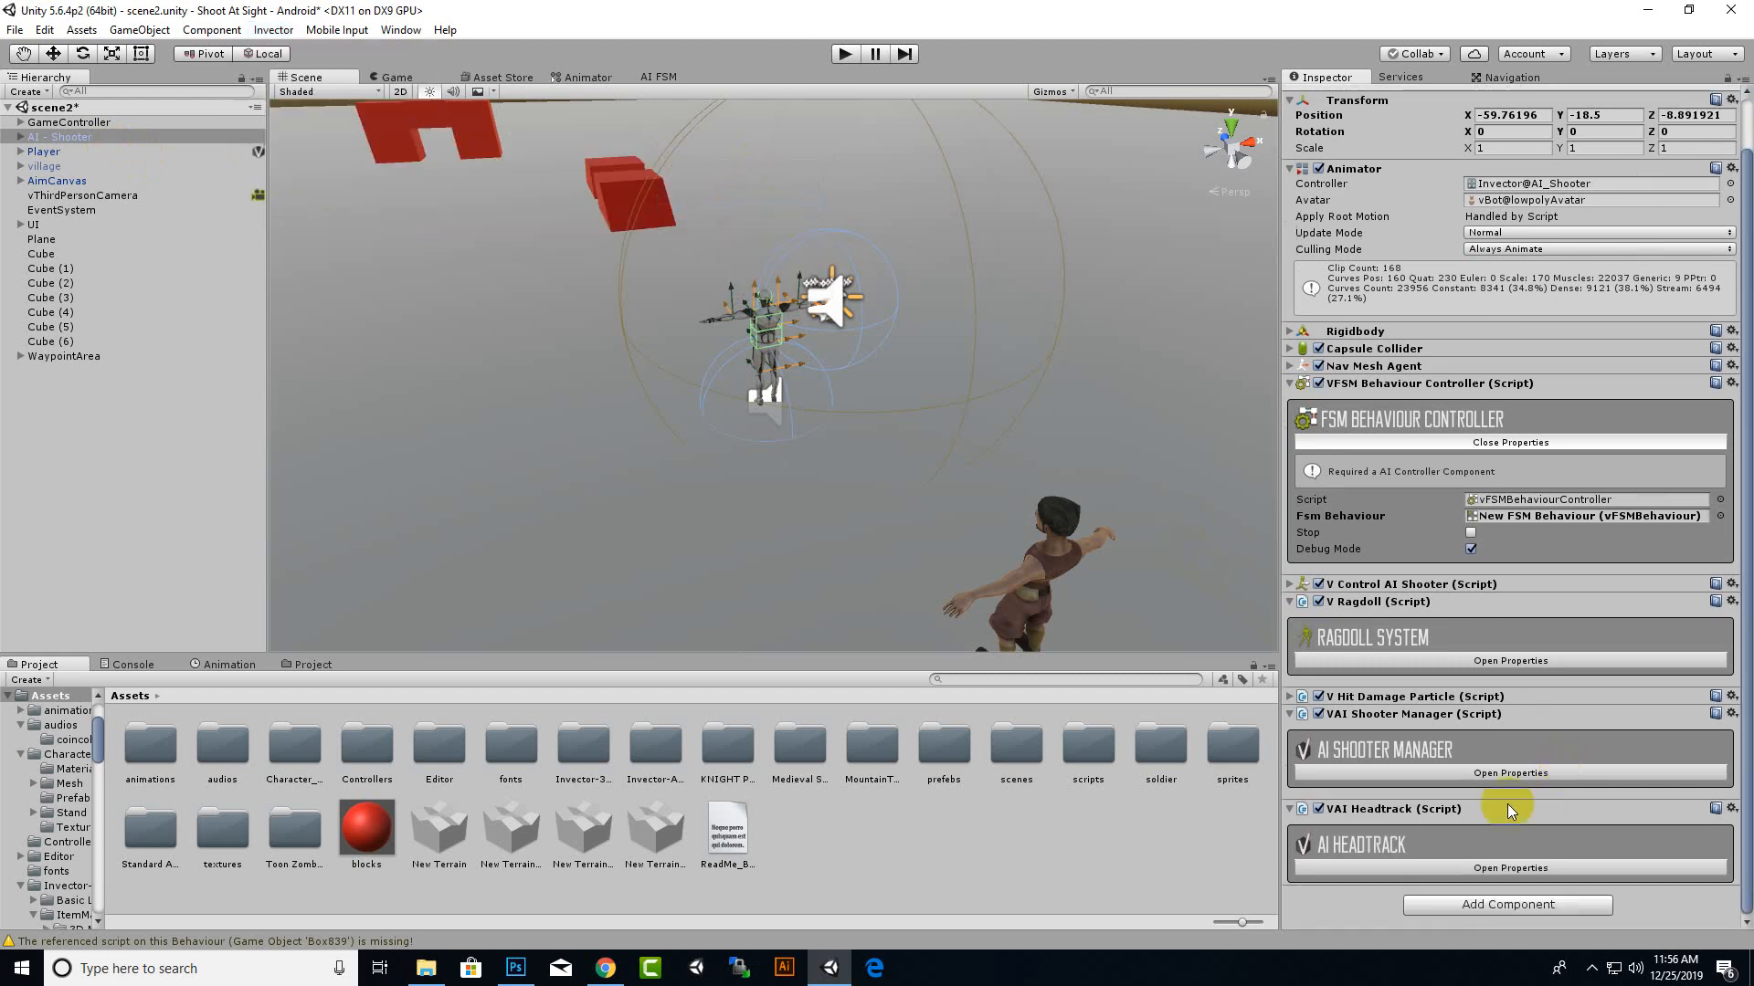
left_click(1403, 868)
scroll(1496, 639, "down", 5)
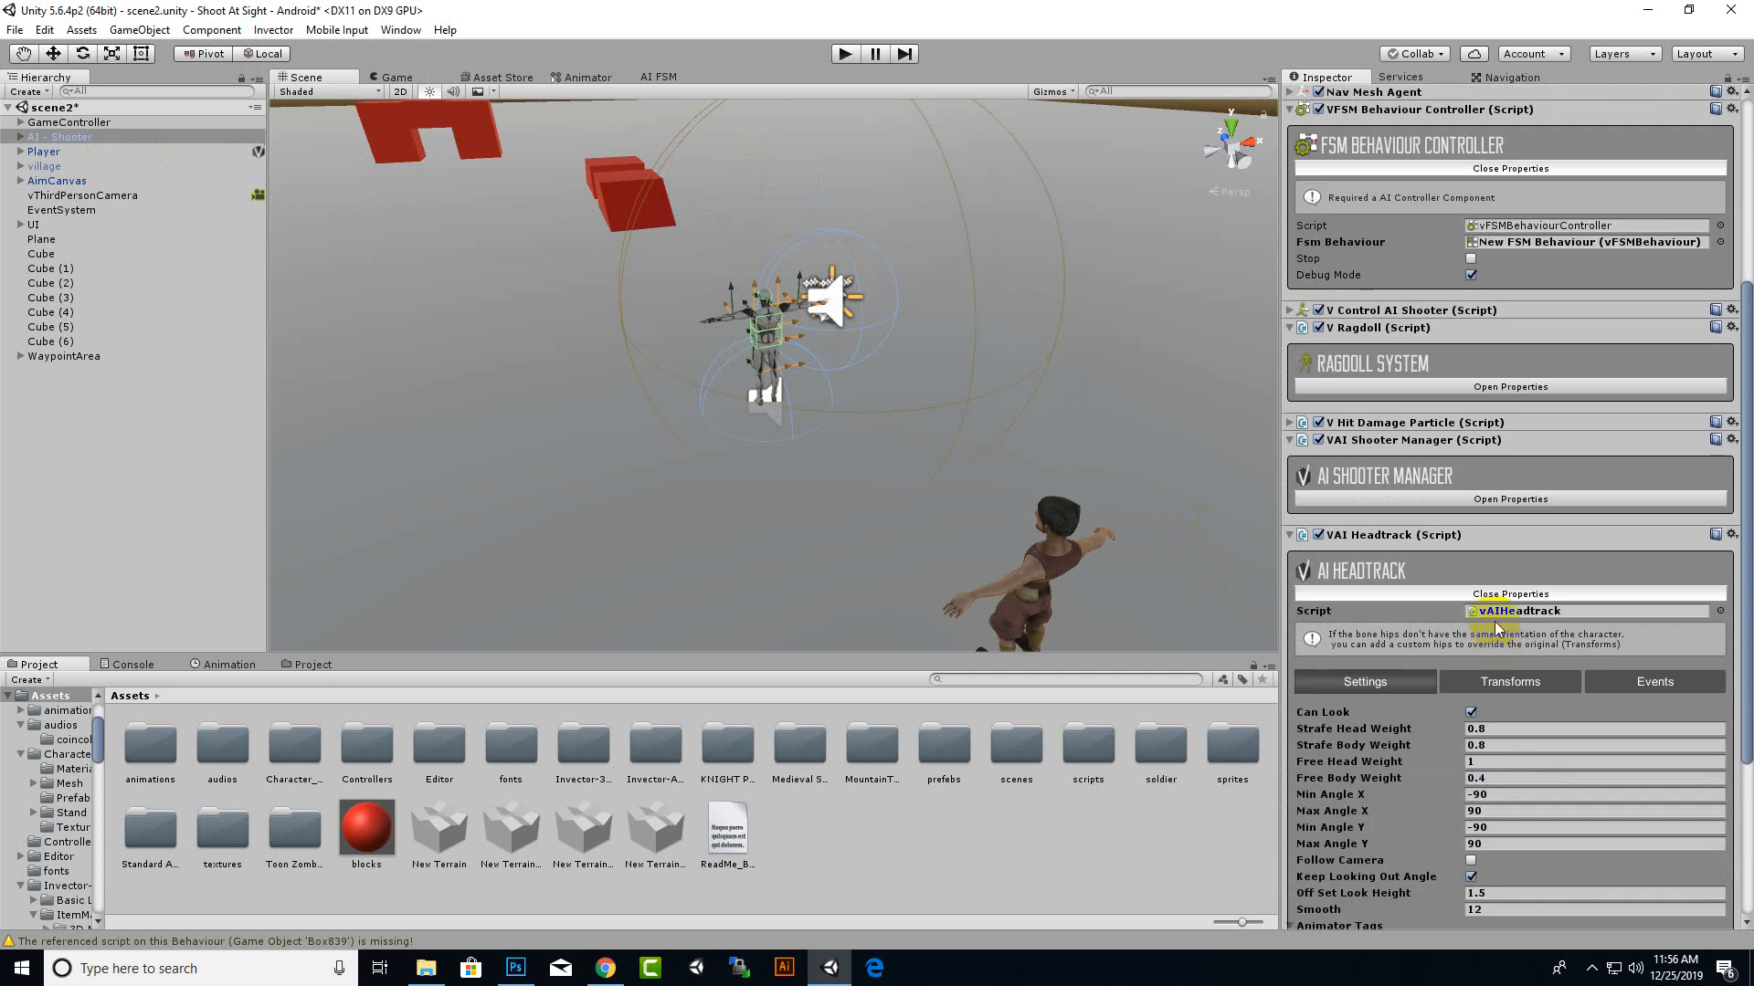
scroll(1371, 554, "down", 5)
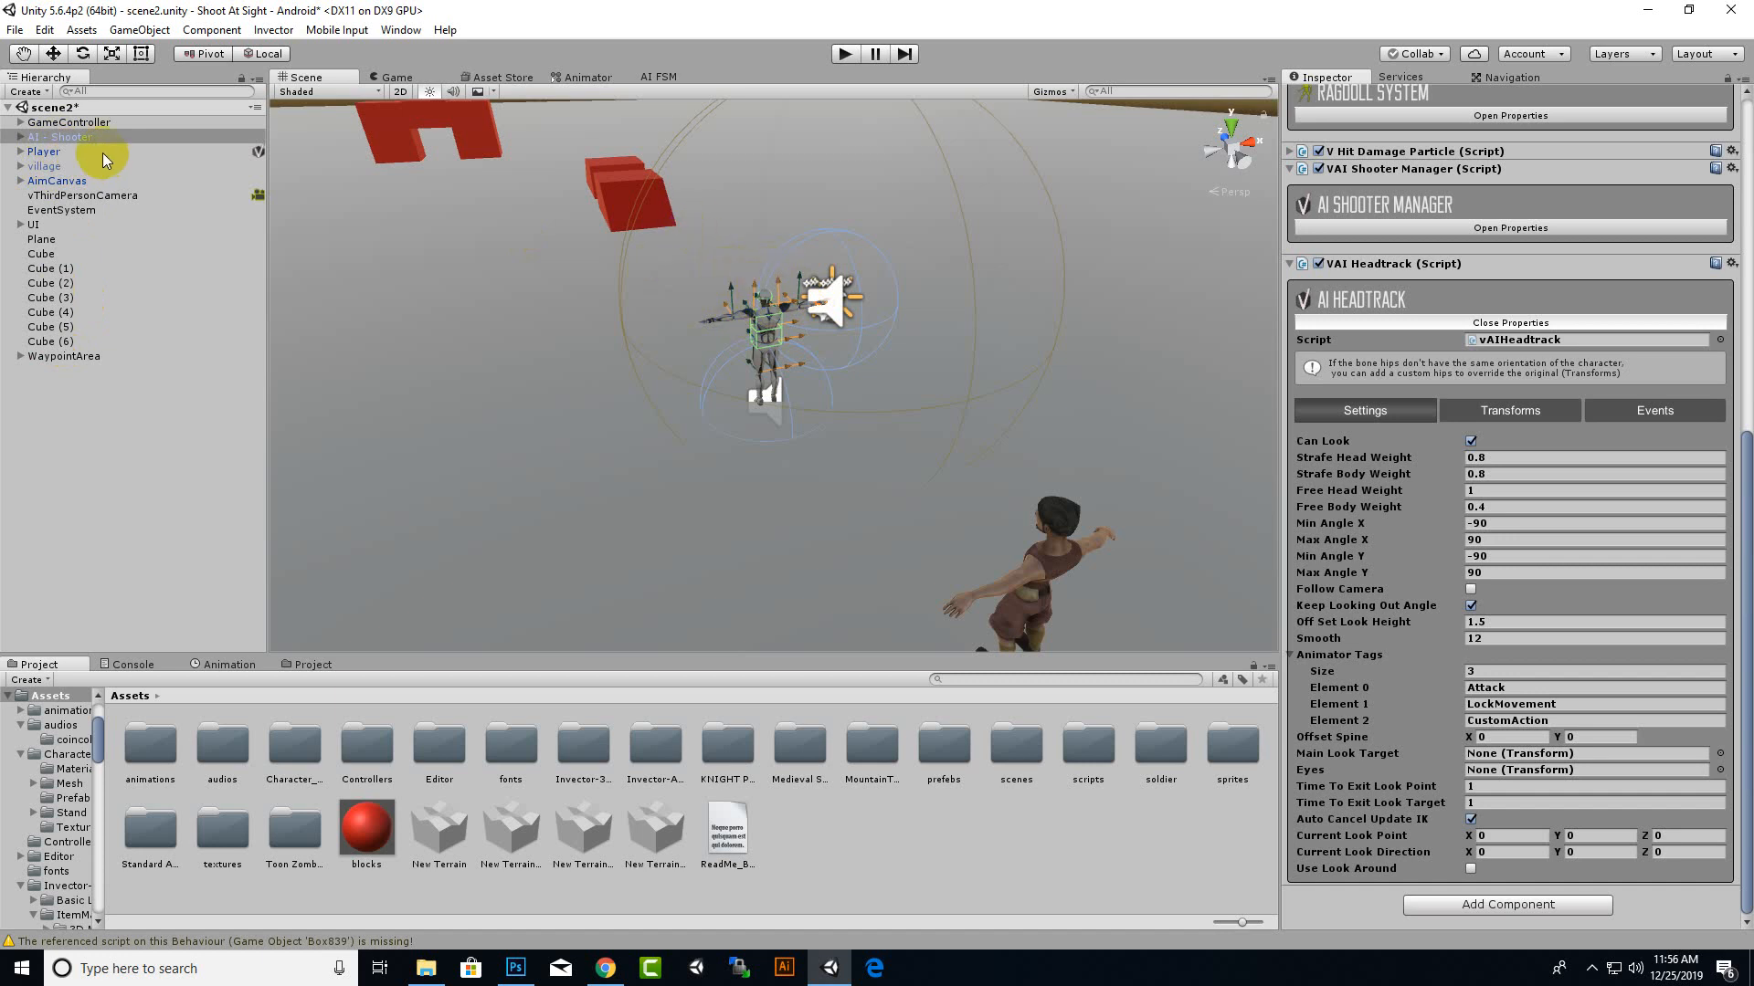
Step: Assign the Eyes transform under the AI - Shooter's Head bone as the AI Headtrack's Eyes reference
left_click(19, 137)
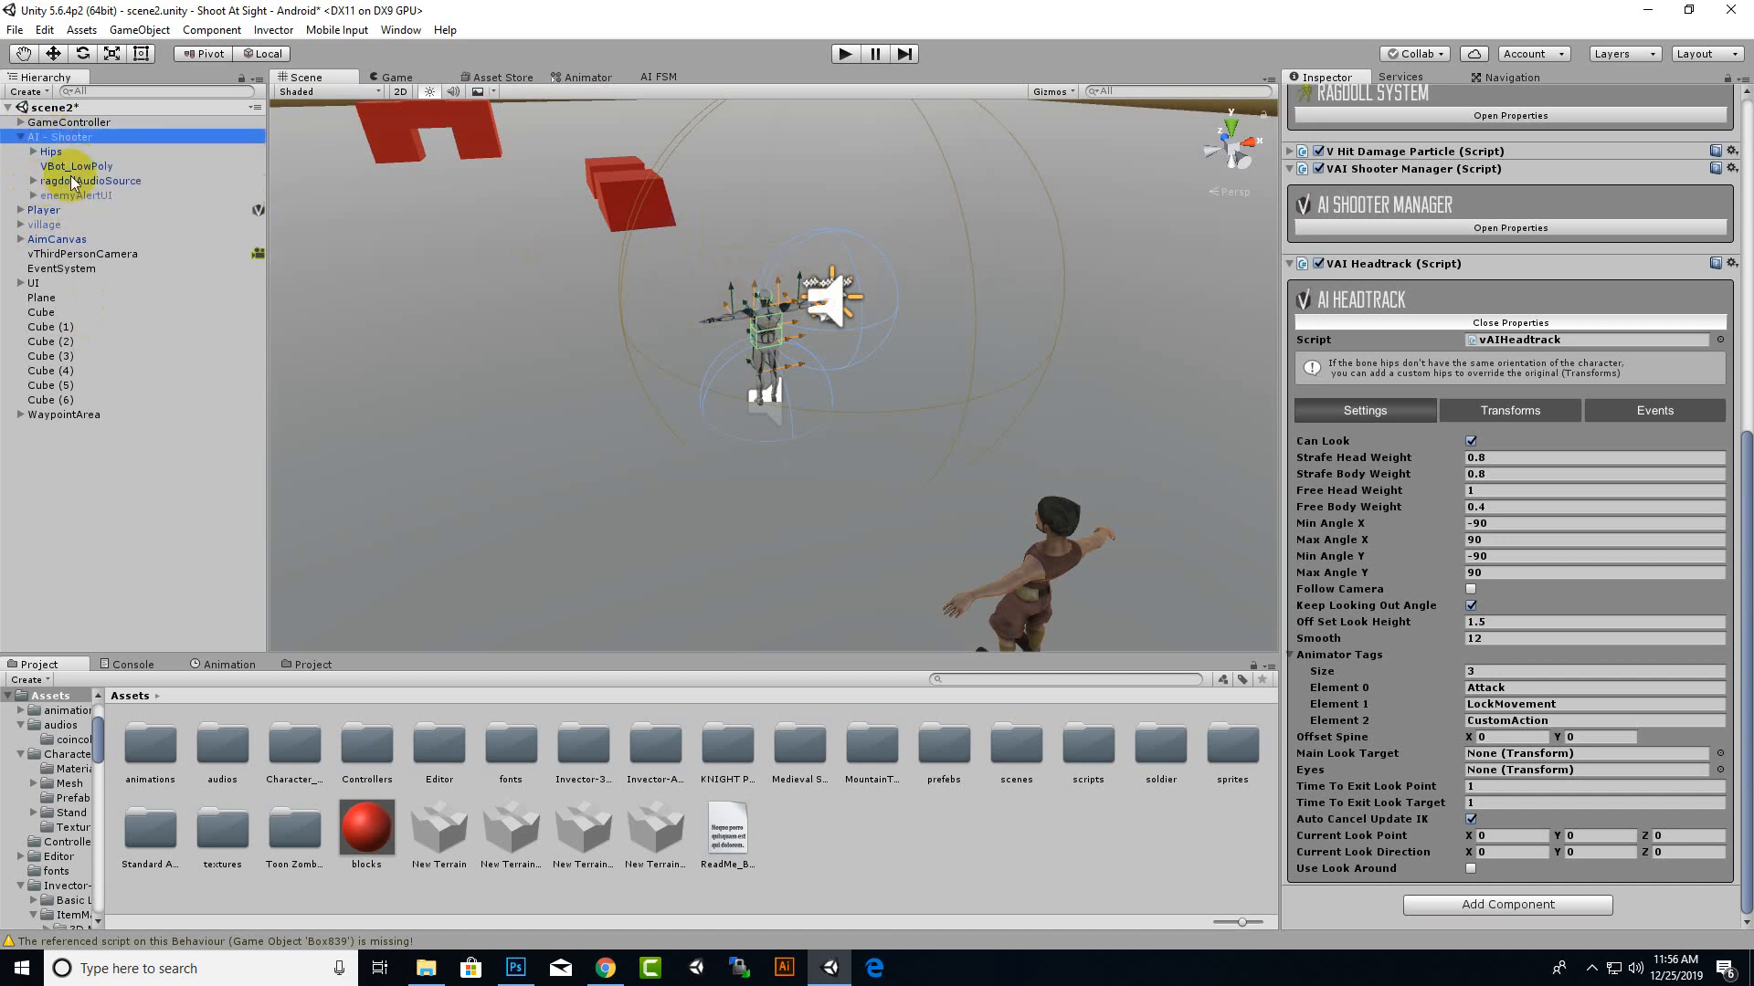
left_click(33, 153)
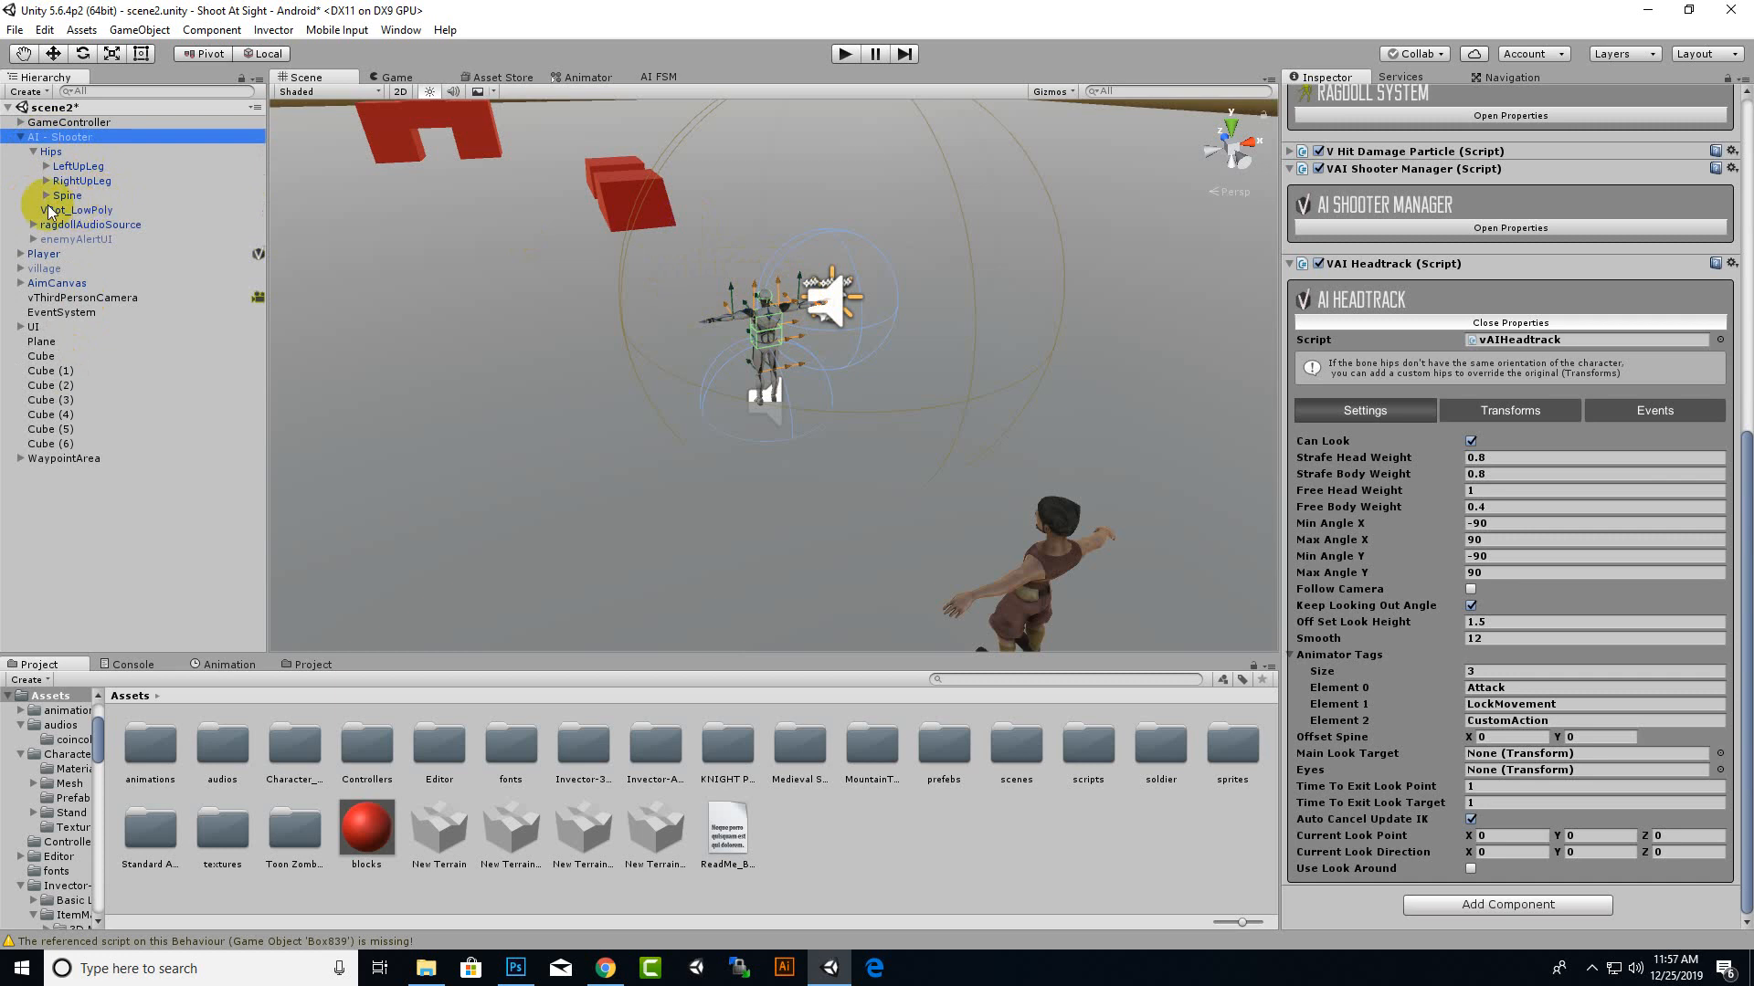
left_click(46, 195)
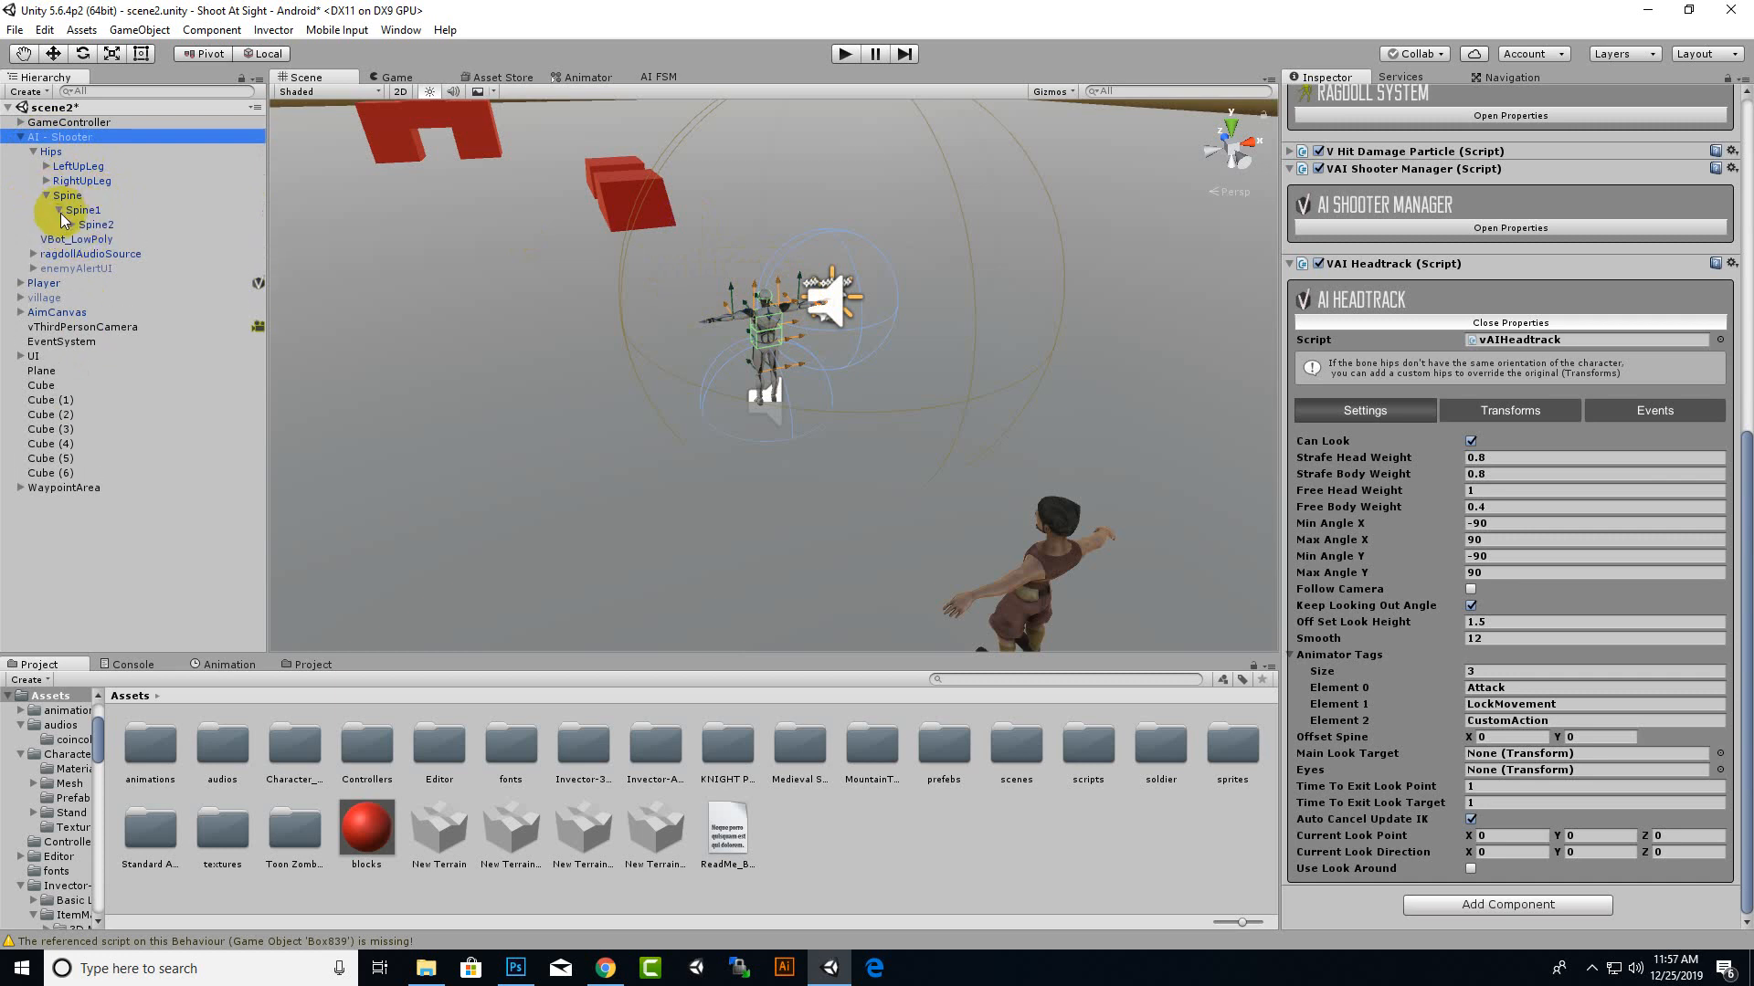
left_click(58, 210)
left_click(71, 225)
left_click(85, 254)
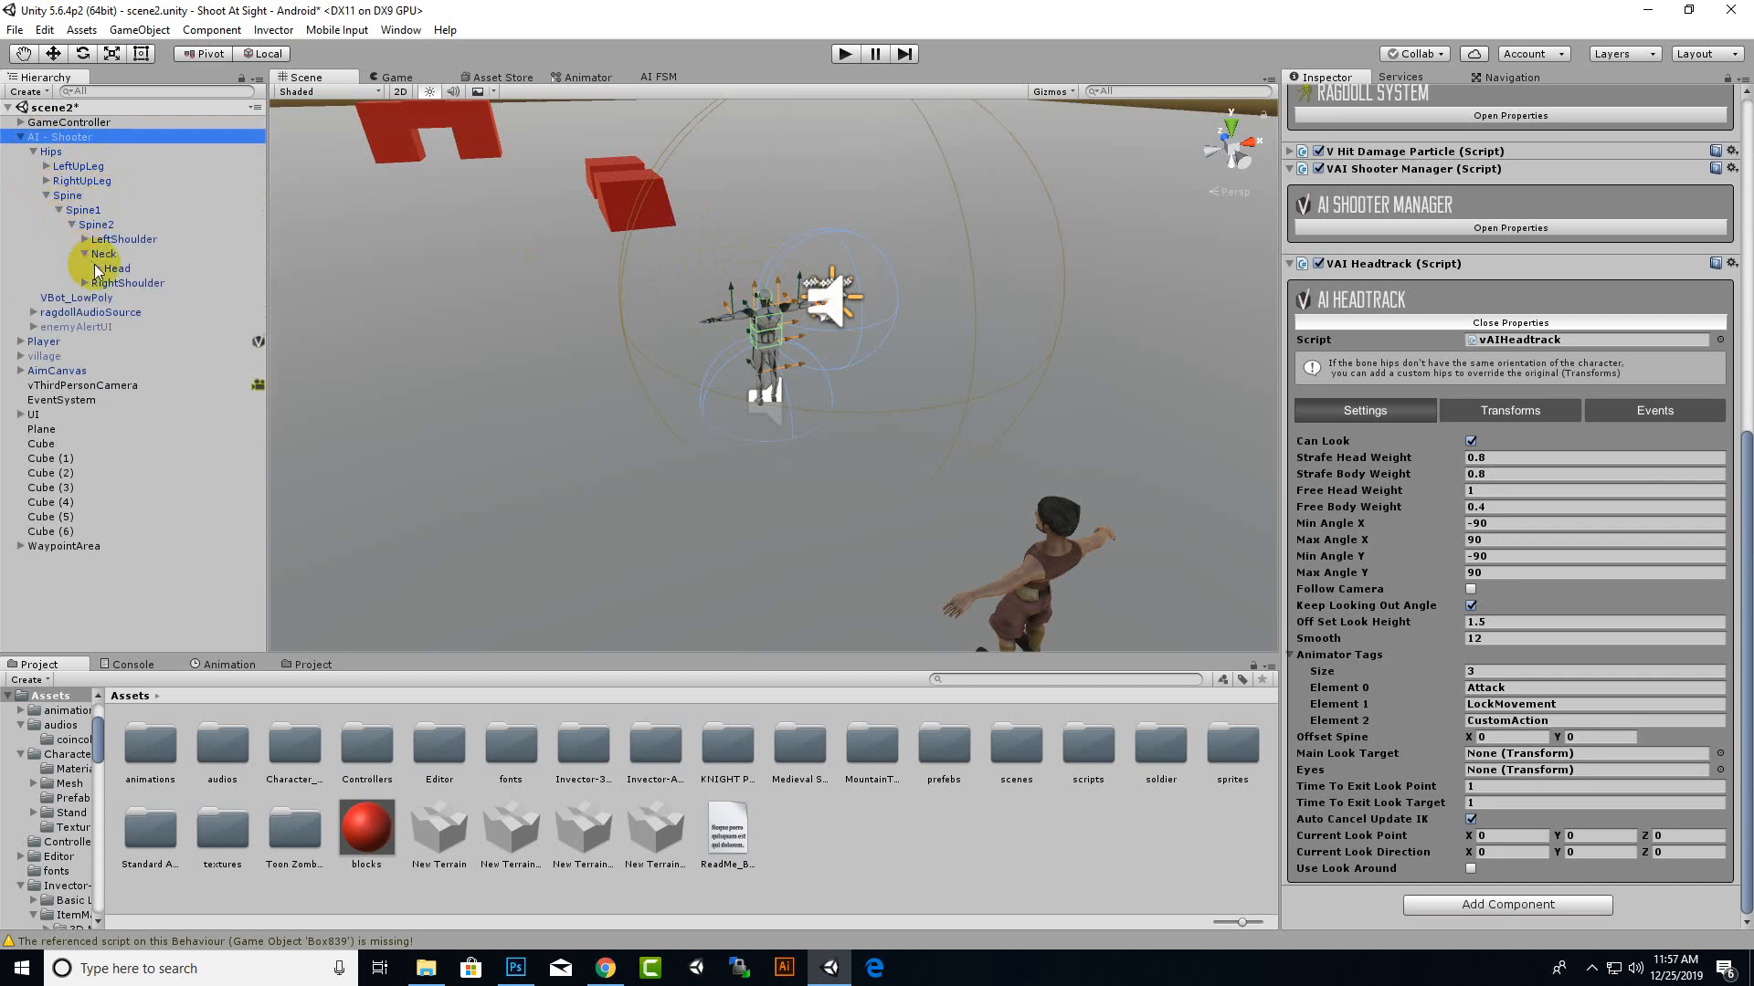
left_click(98, 269)
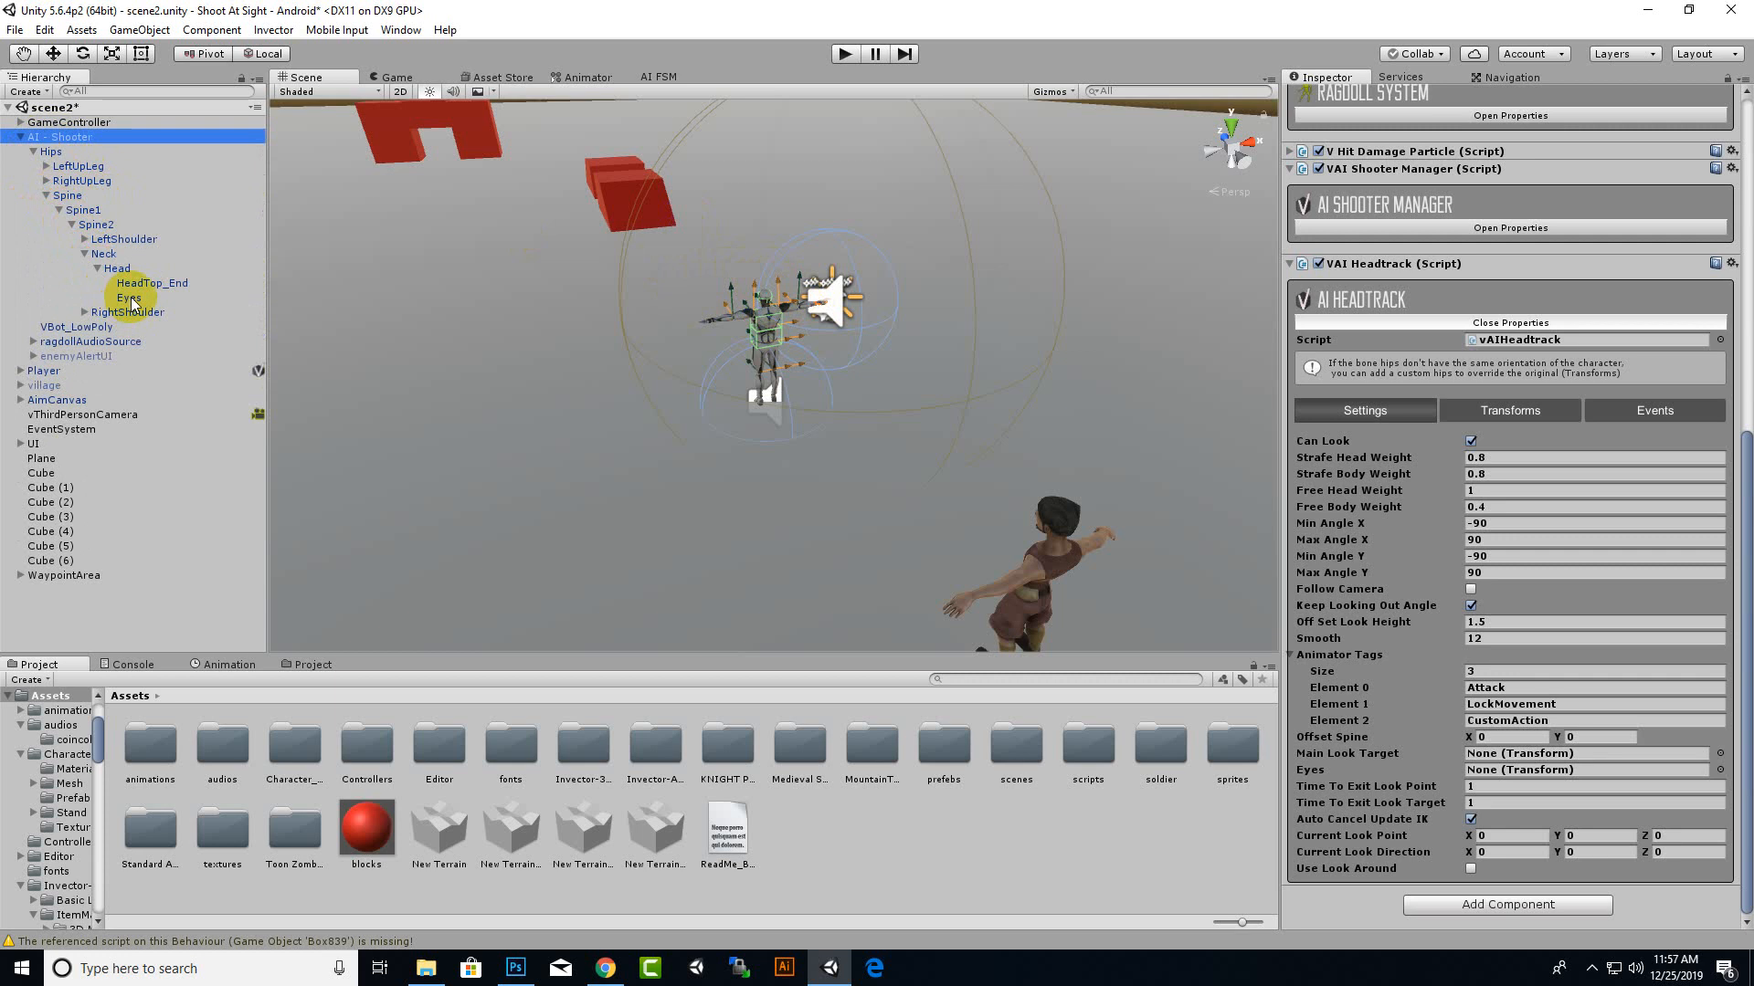
left_click_drag(129, 299, 1511, 773)
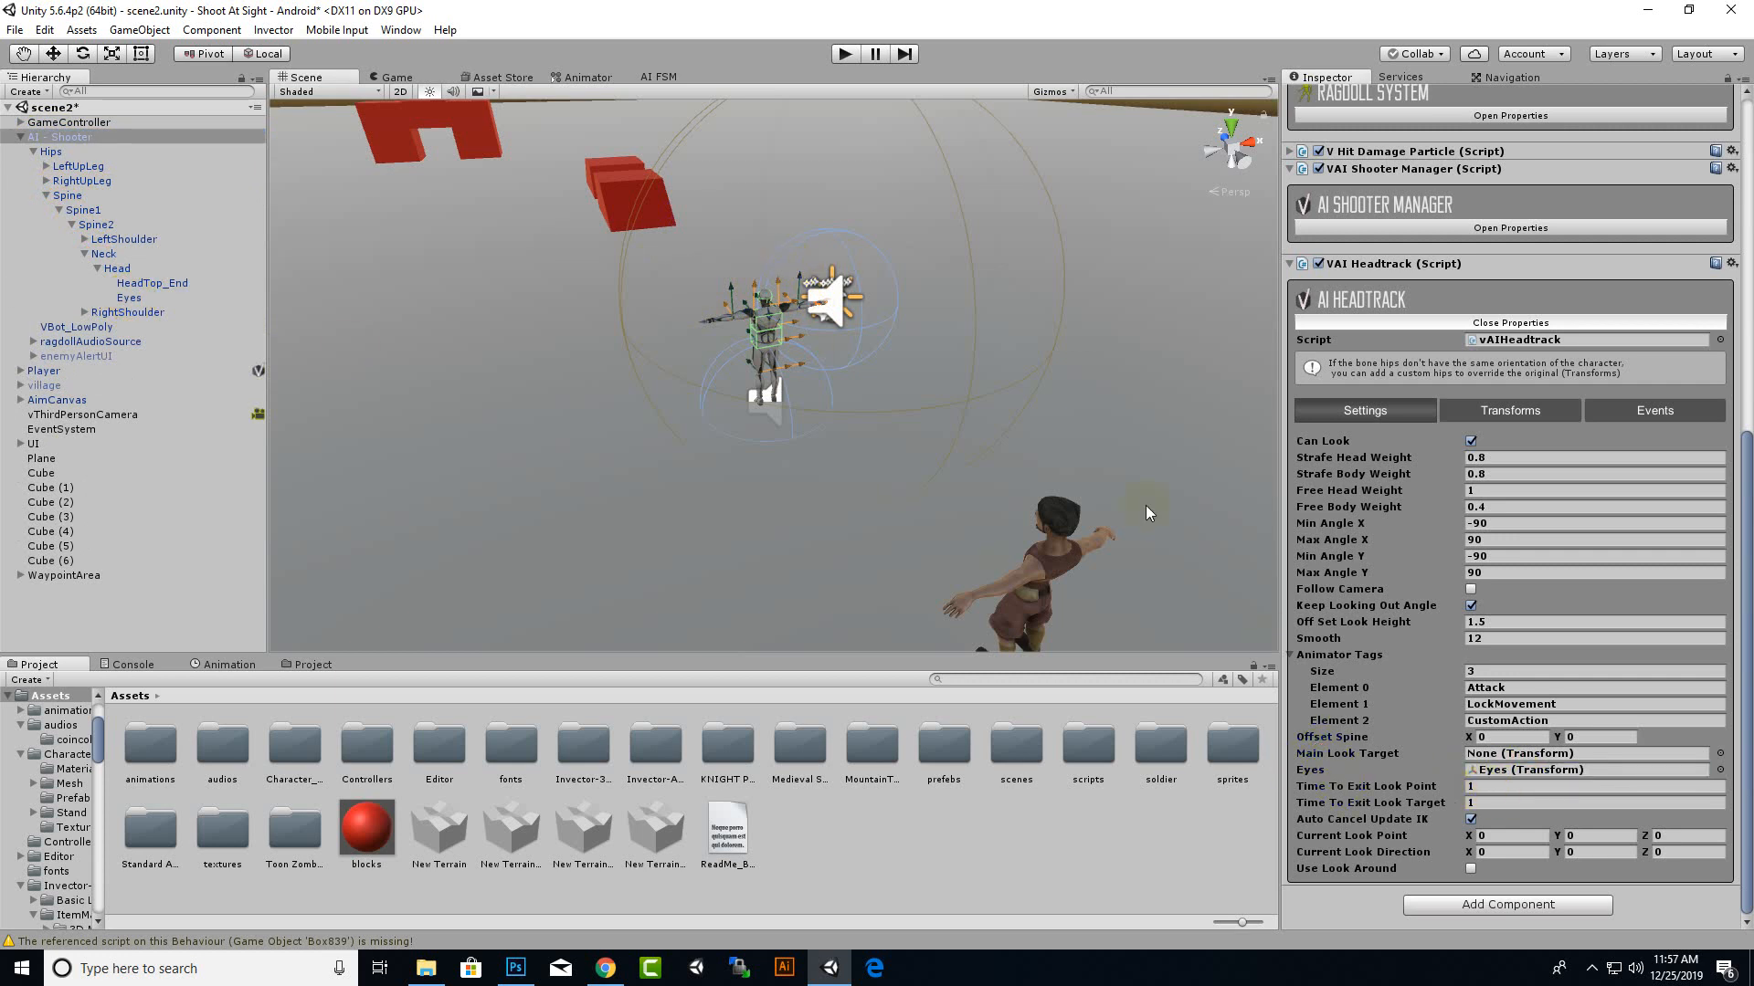
left_click(1548, 803)
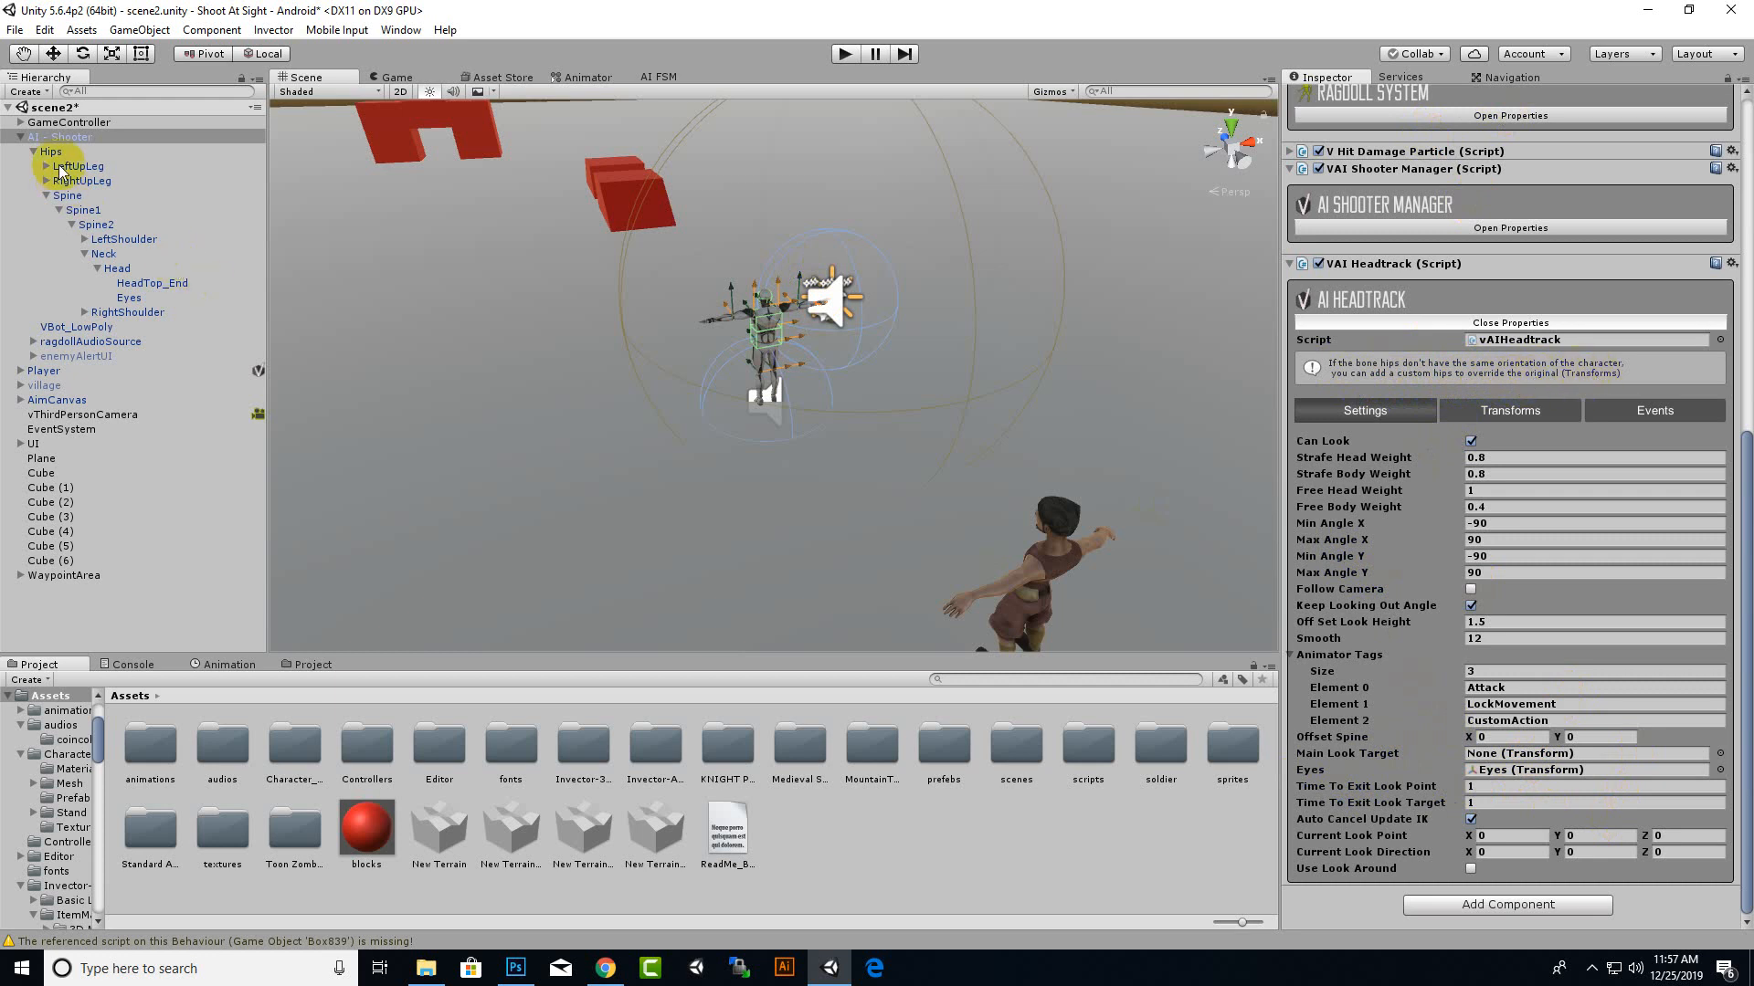
Step: Examine the orientation of the Hips bone's move axes against those of the AI - Shooter root in the scene
left_click(40, 150)
key("Left")
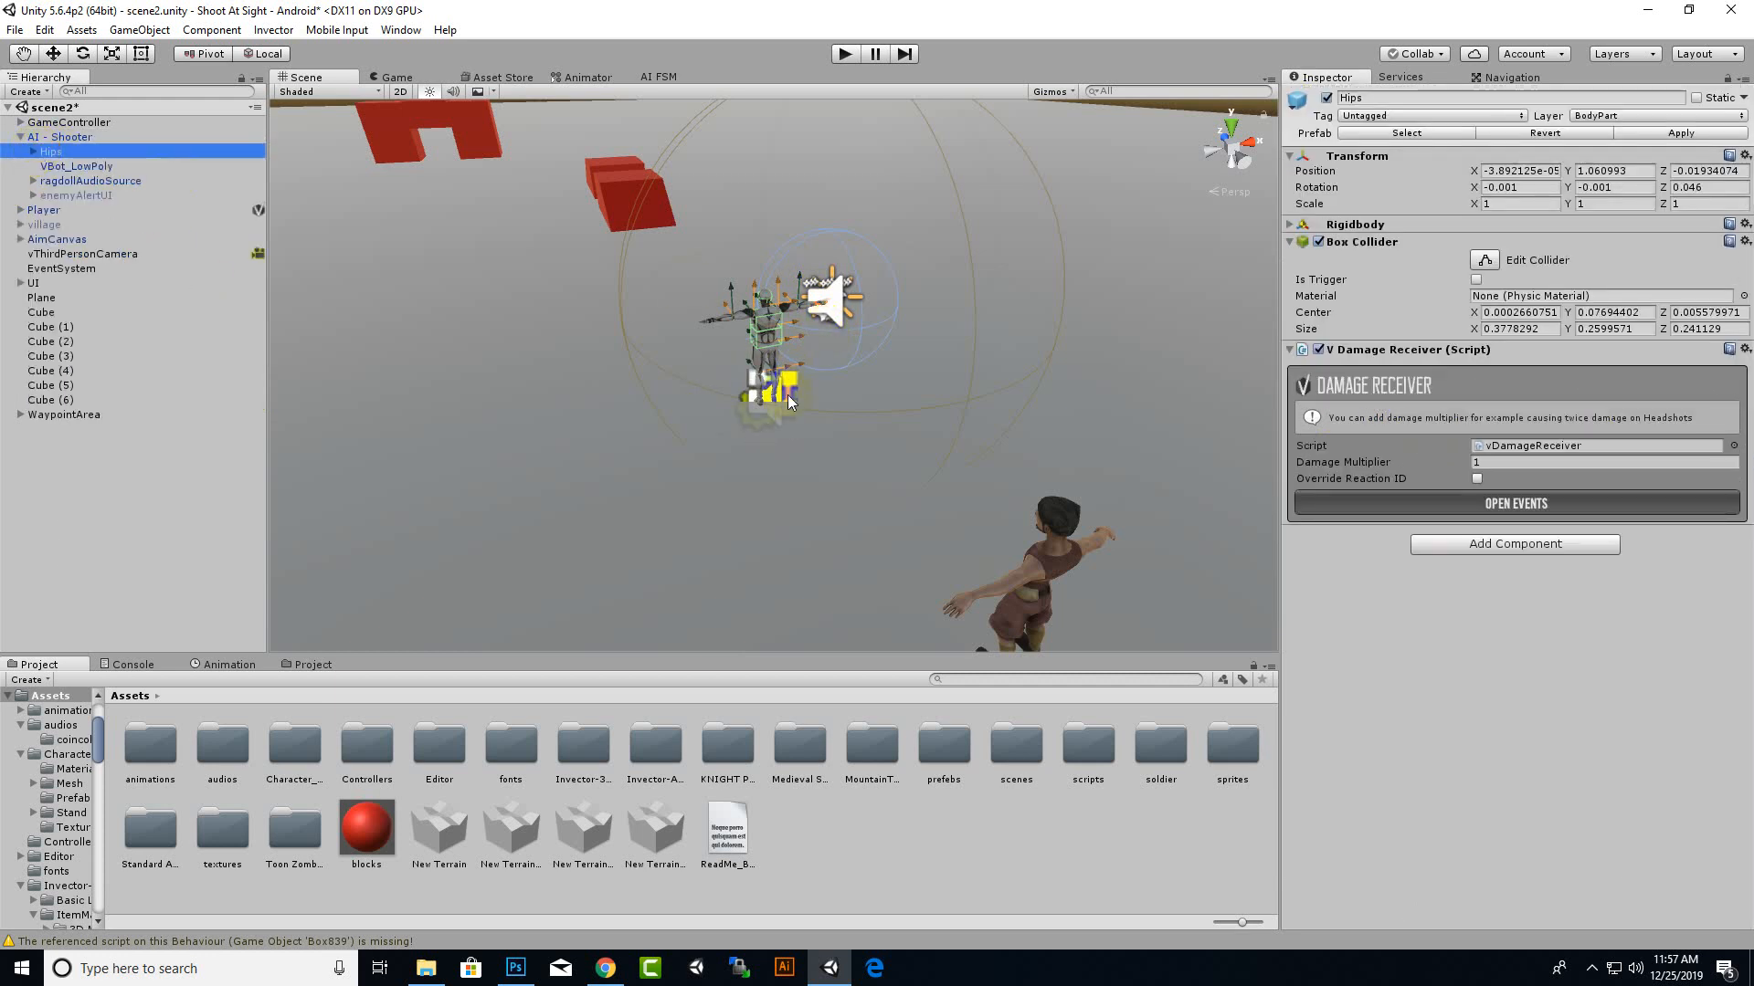
scroll(787, 395, "up", 5)
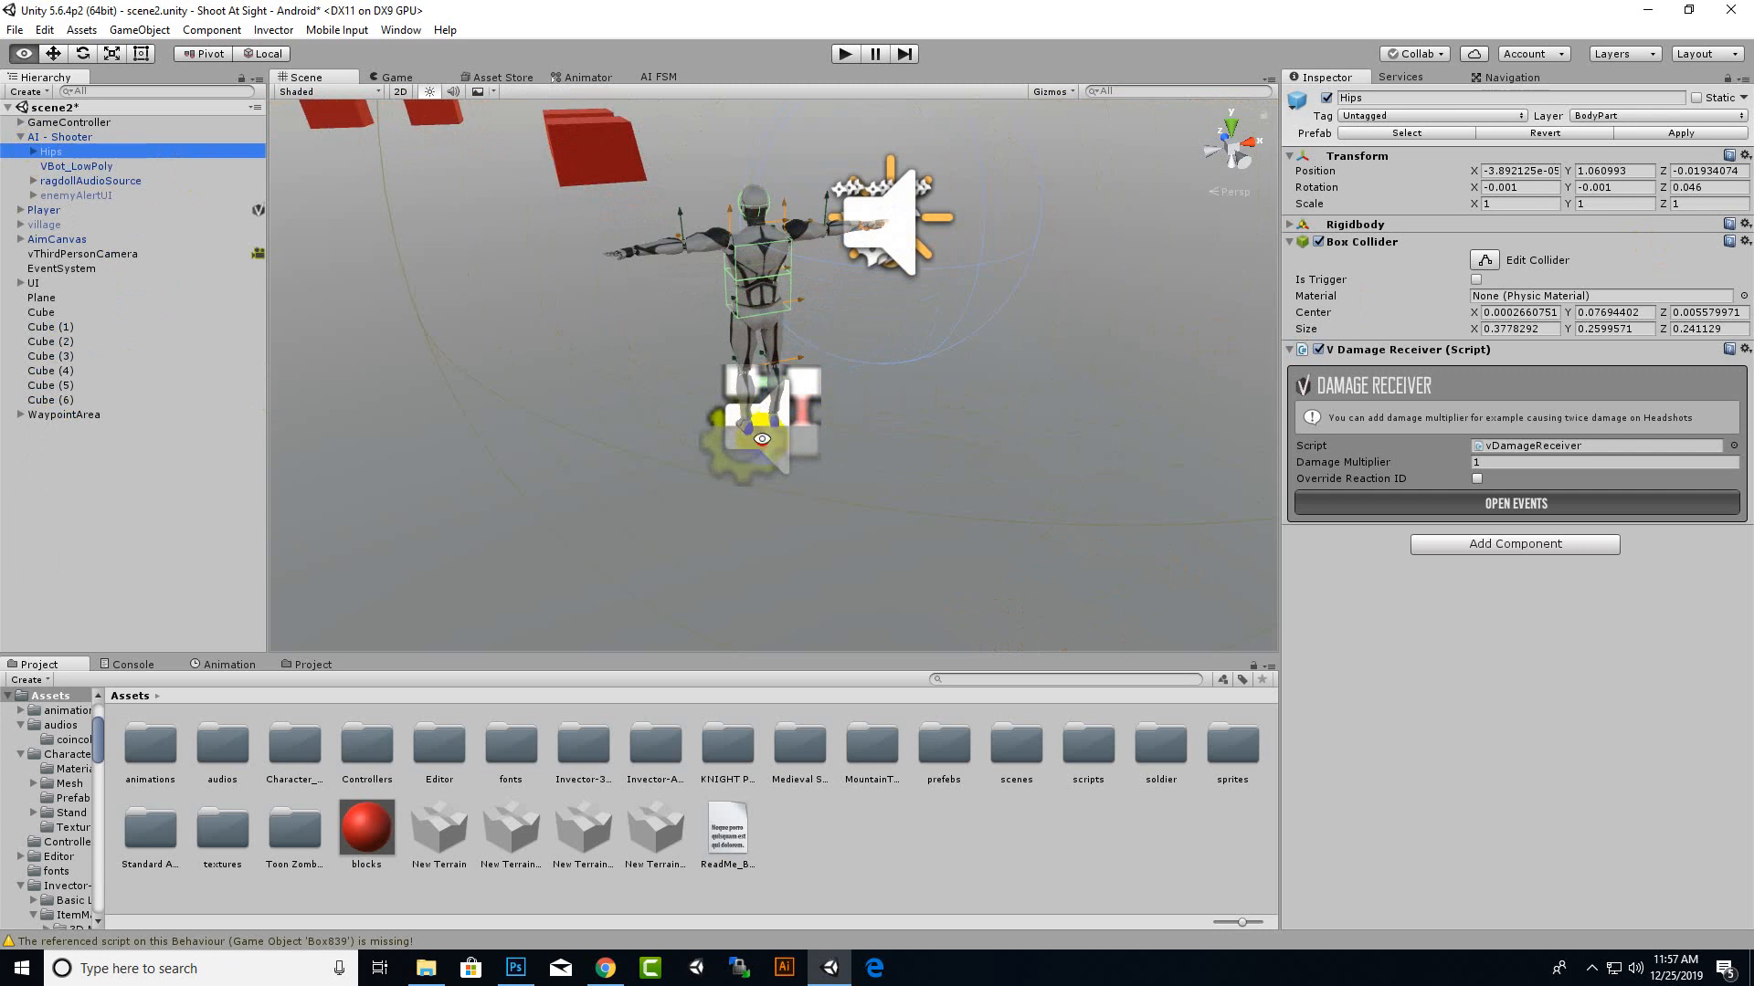
left_click_drag(760, 430, 1227, 386, "alt")
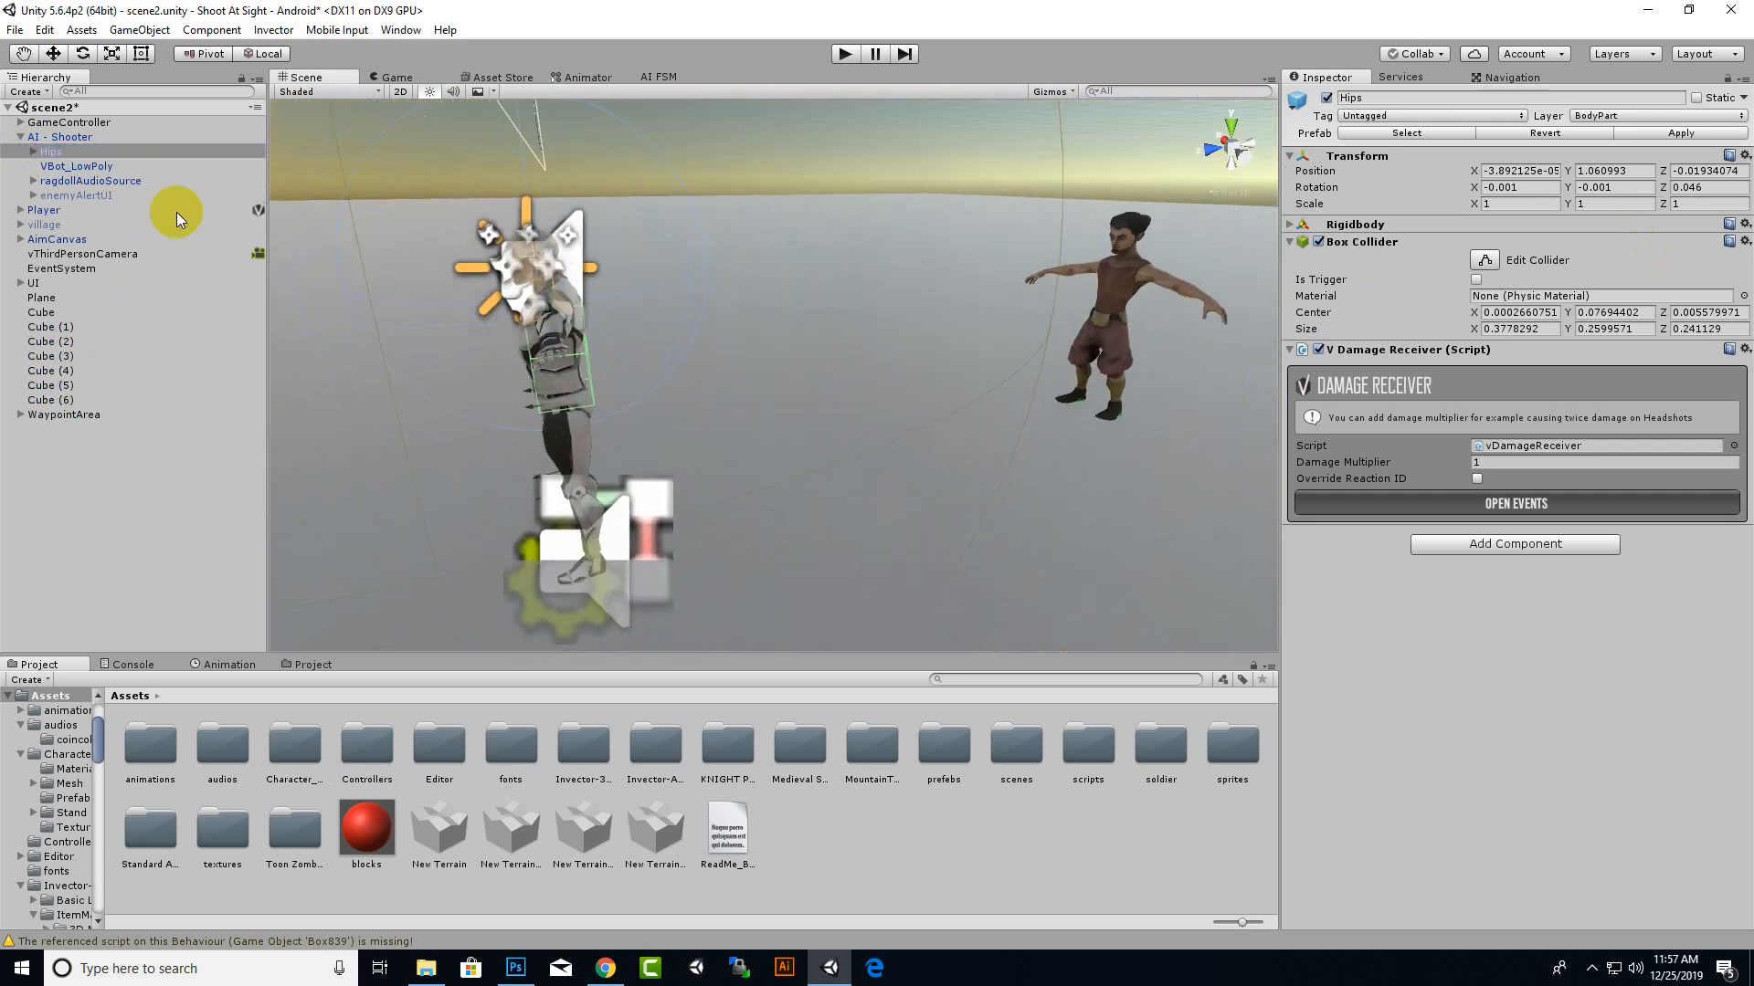
left_click(53, 53)
scroll(849, 431, "down", 2)
middle_click_drag(768, 430, 1051, 420, "alt")
scroll(828, 402, "up", 5)
left_click_drag(748, 469, 804, 528, "alt")
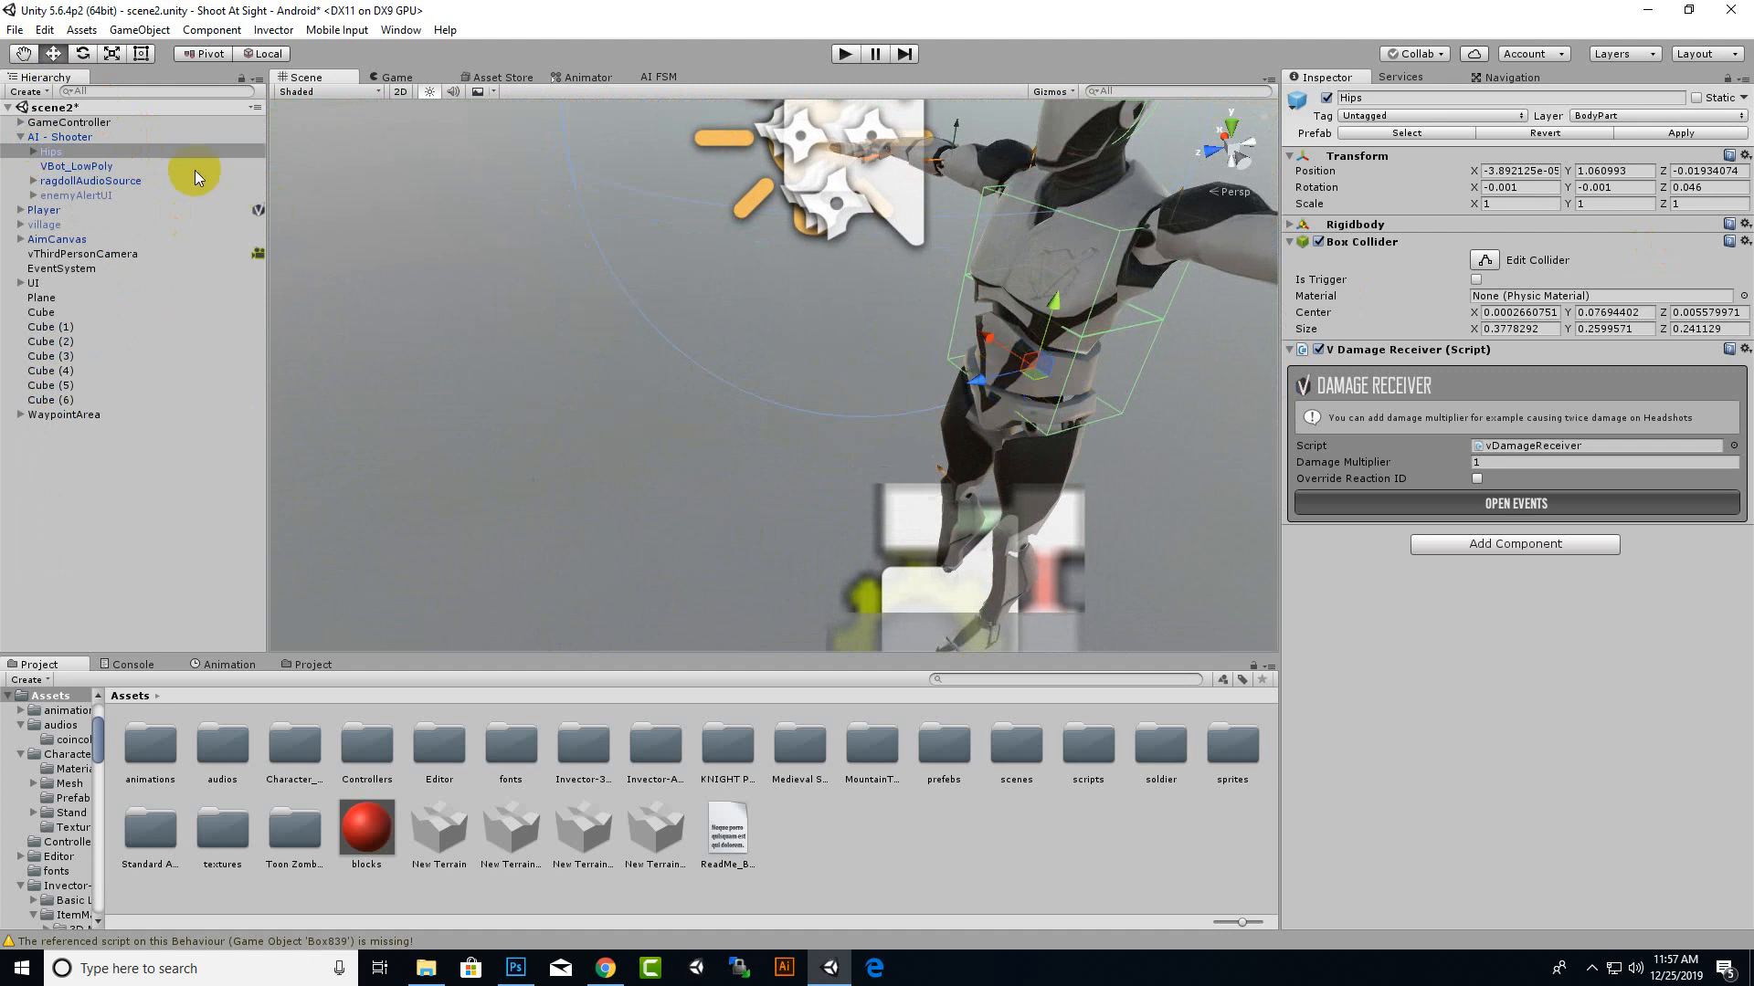
left_click(59, 137)
key("f")
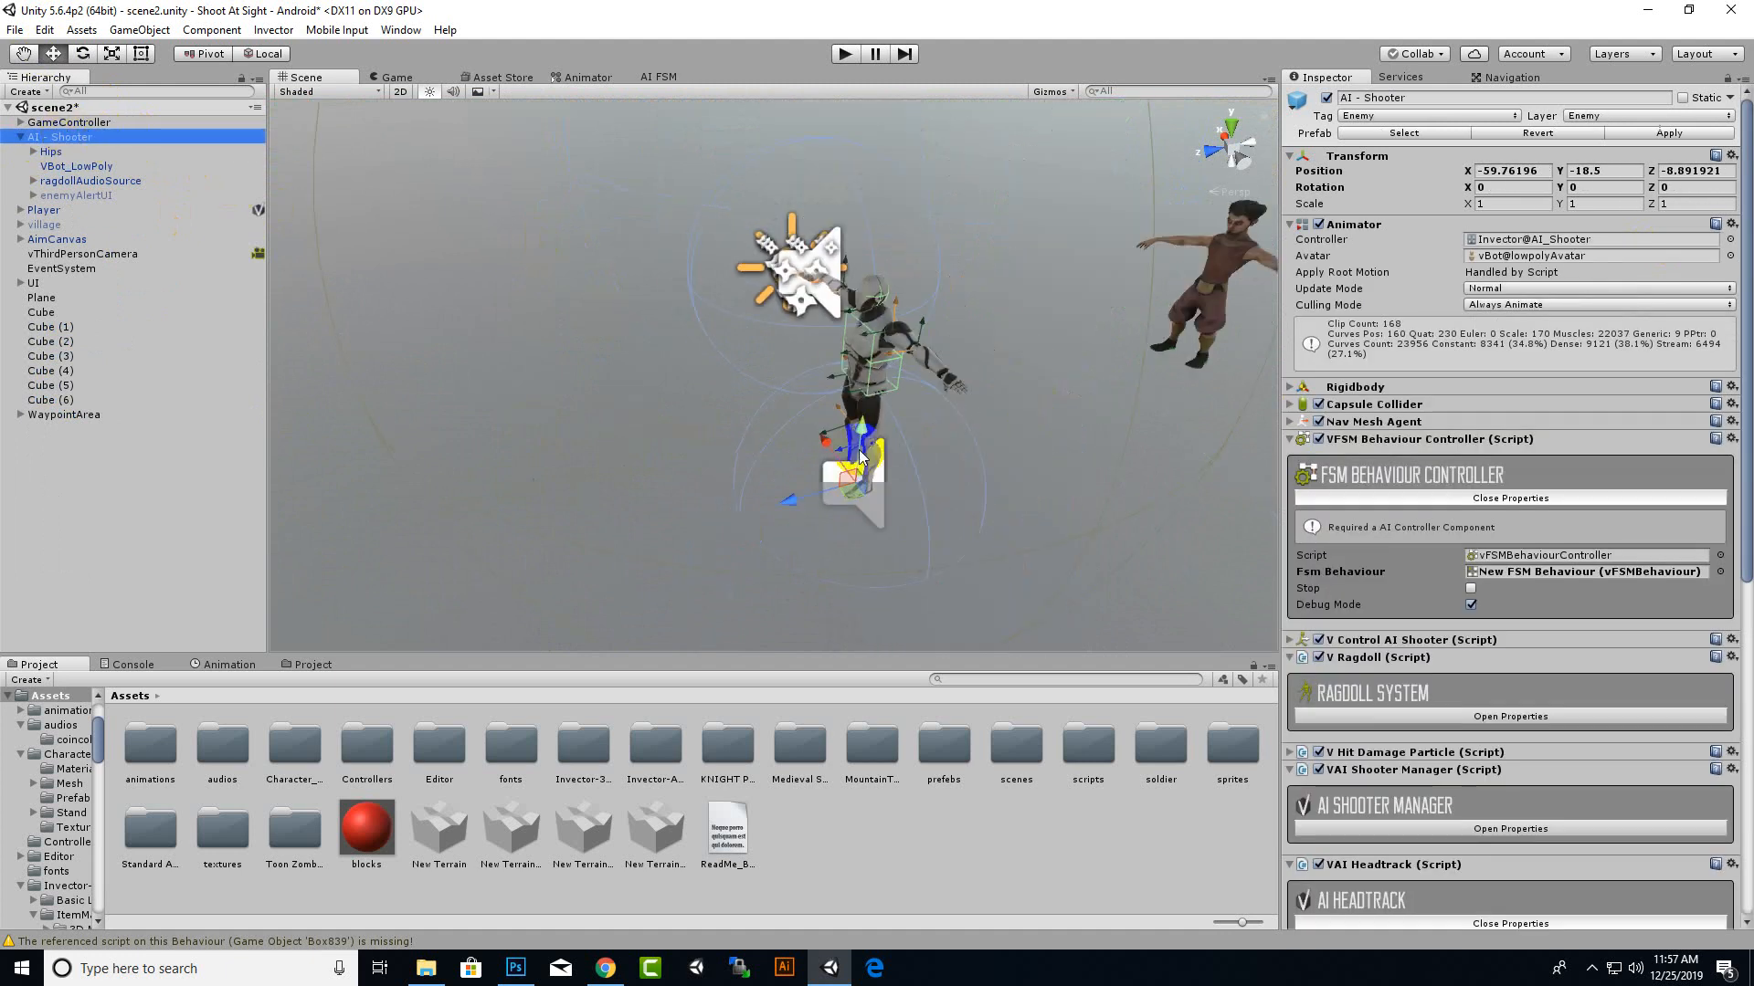
scroll(776, 593, "up", 1)
scroll(776, 600, "up", 2)
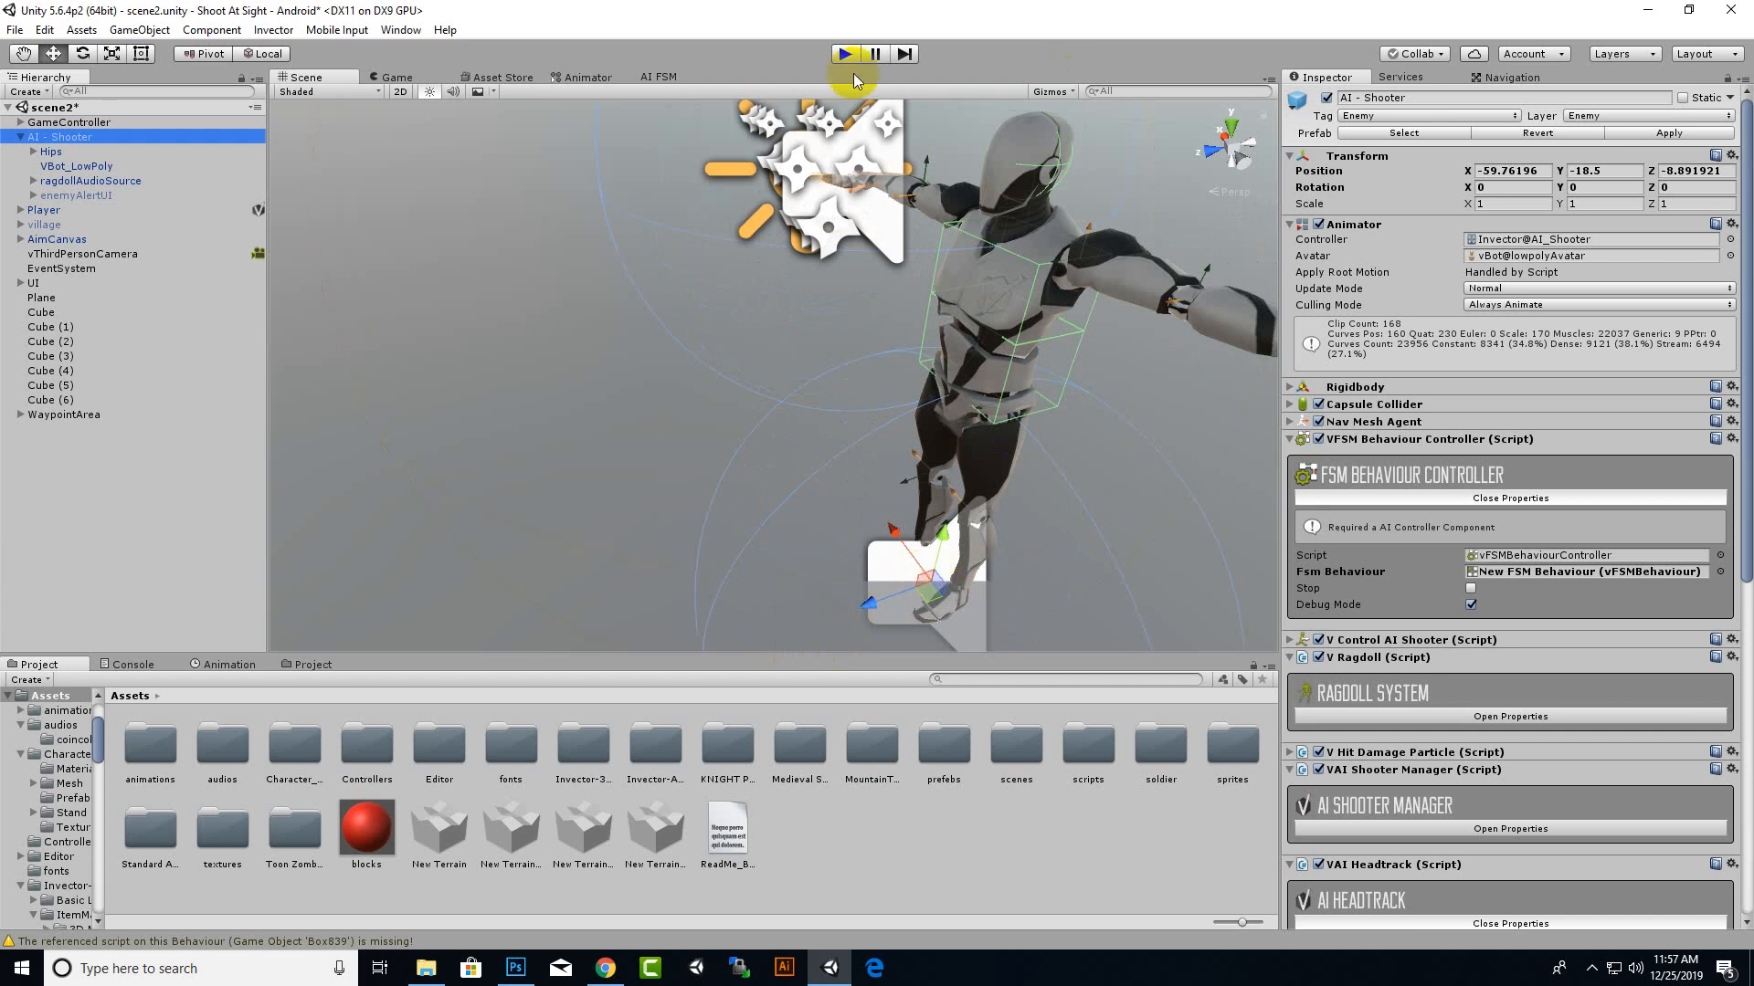
left_click(86, 151)
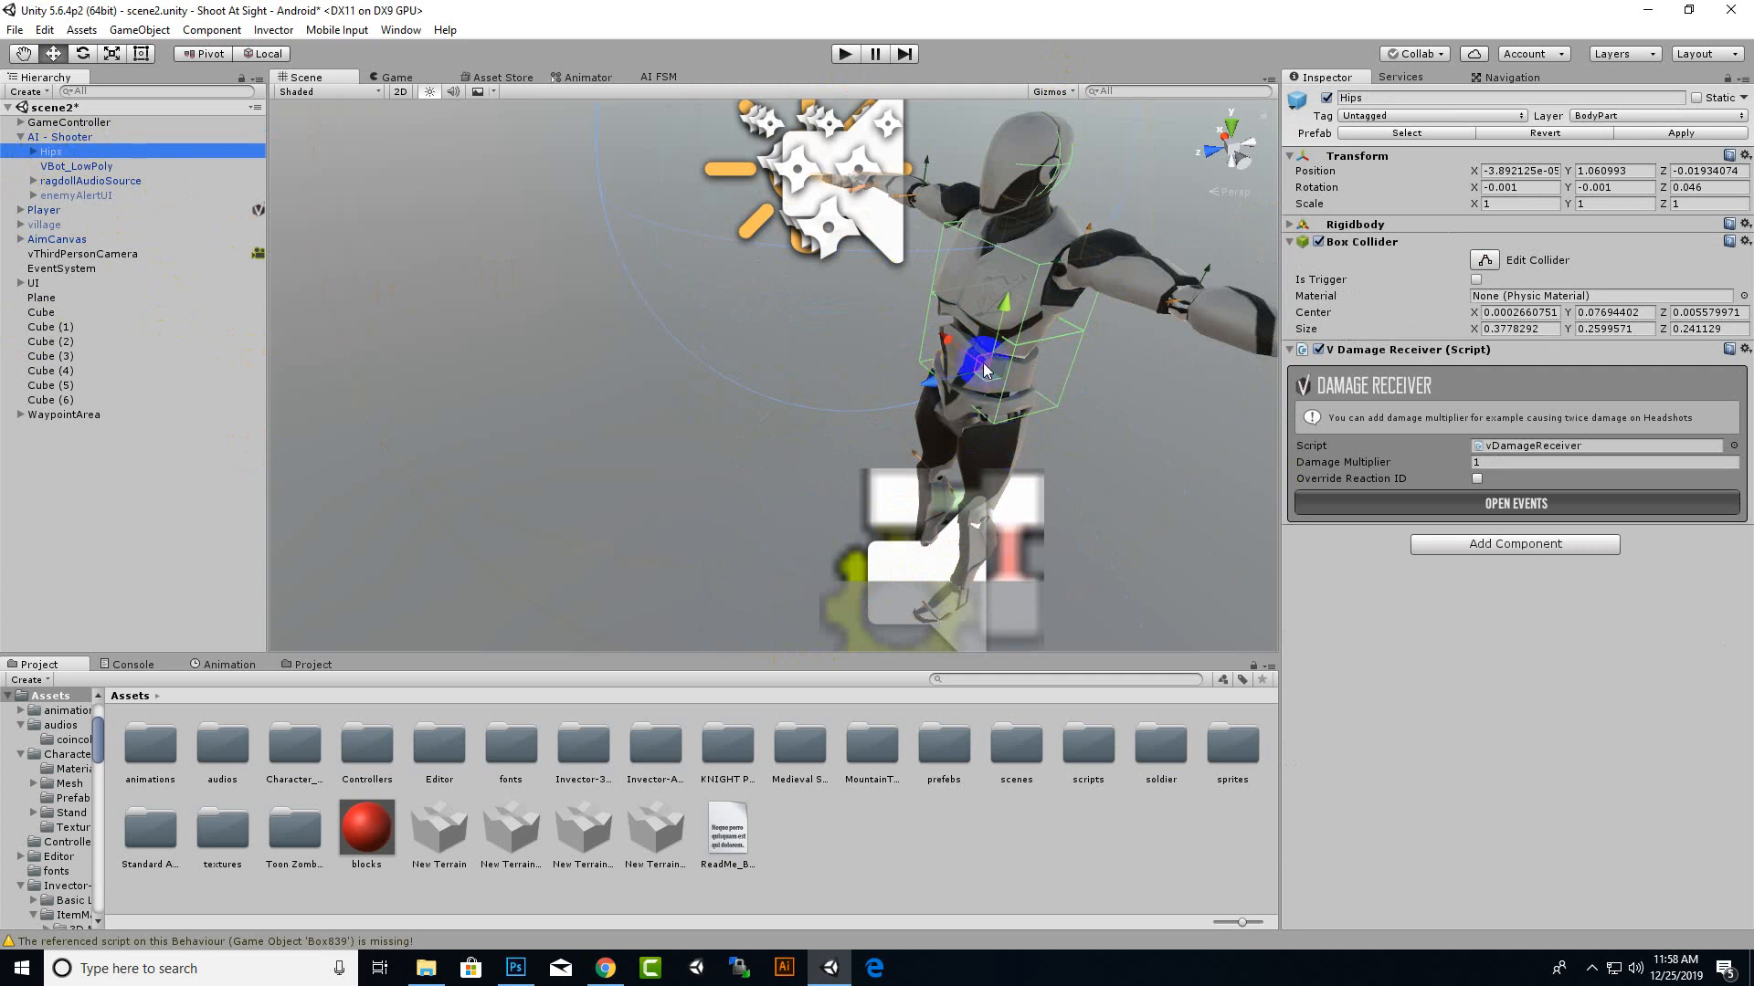
right_click(48, 143)
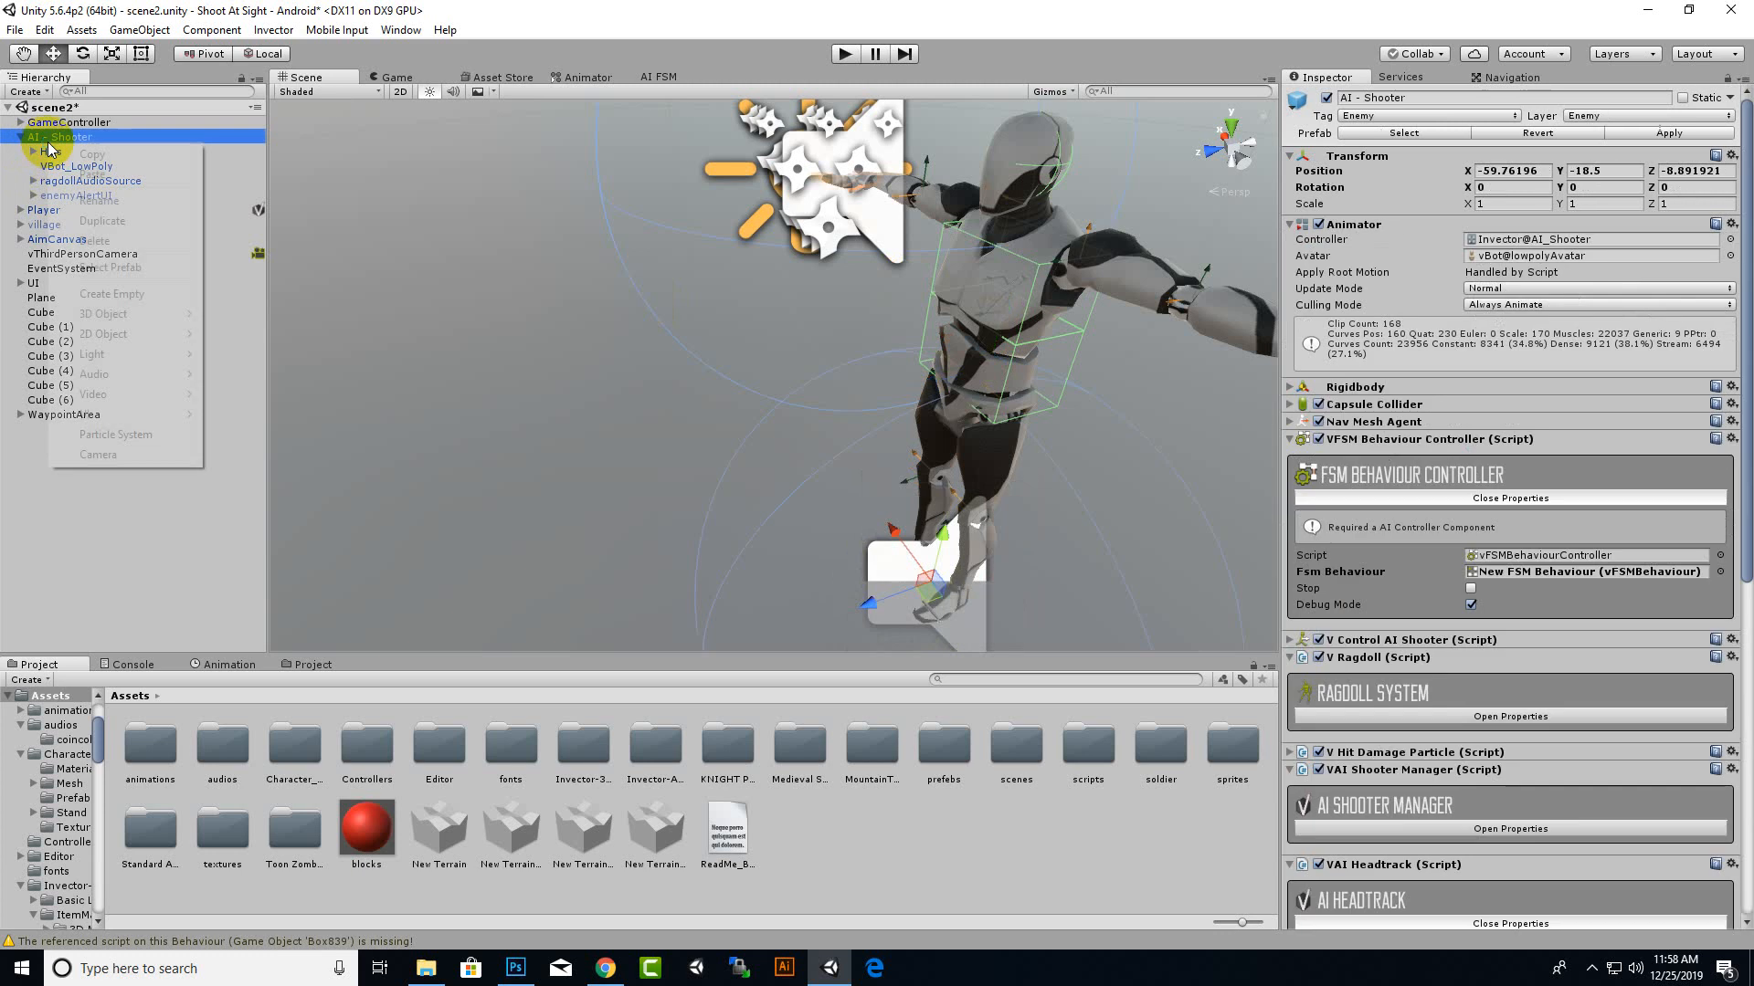
left_click(148, 294)
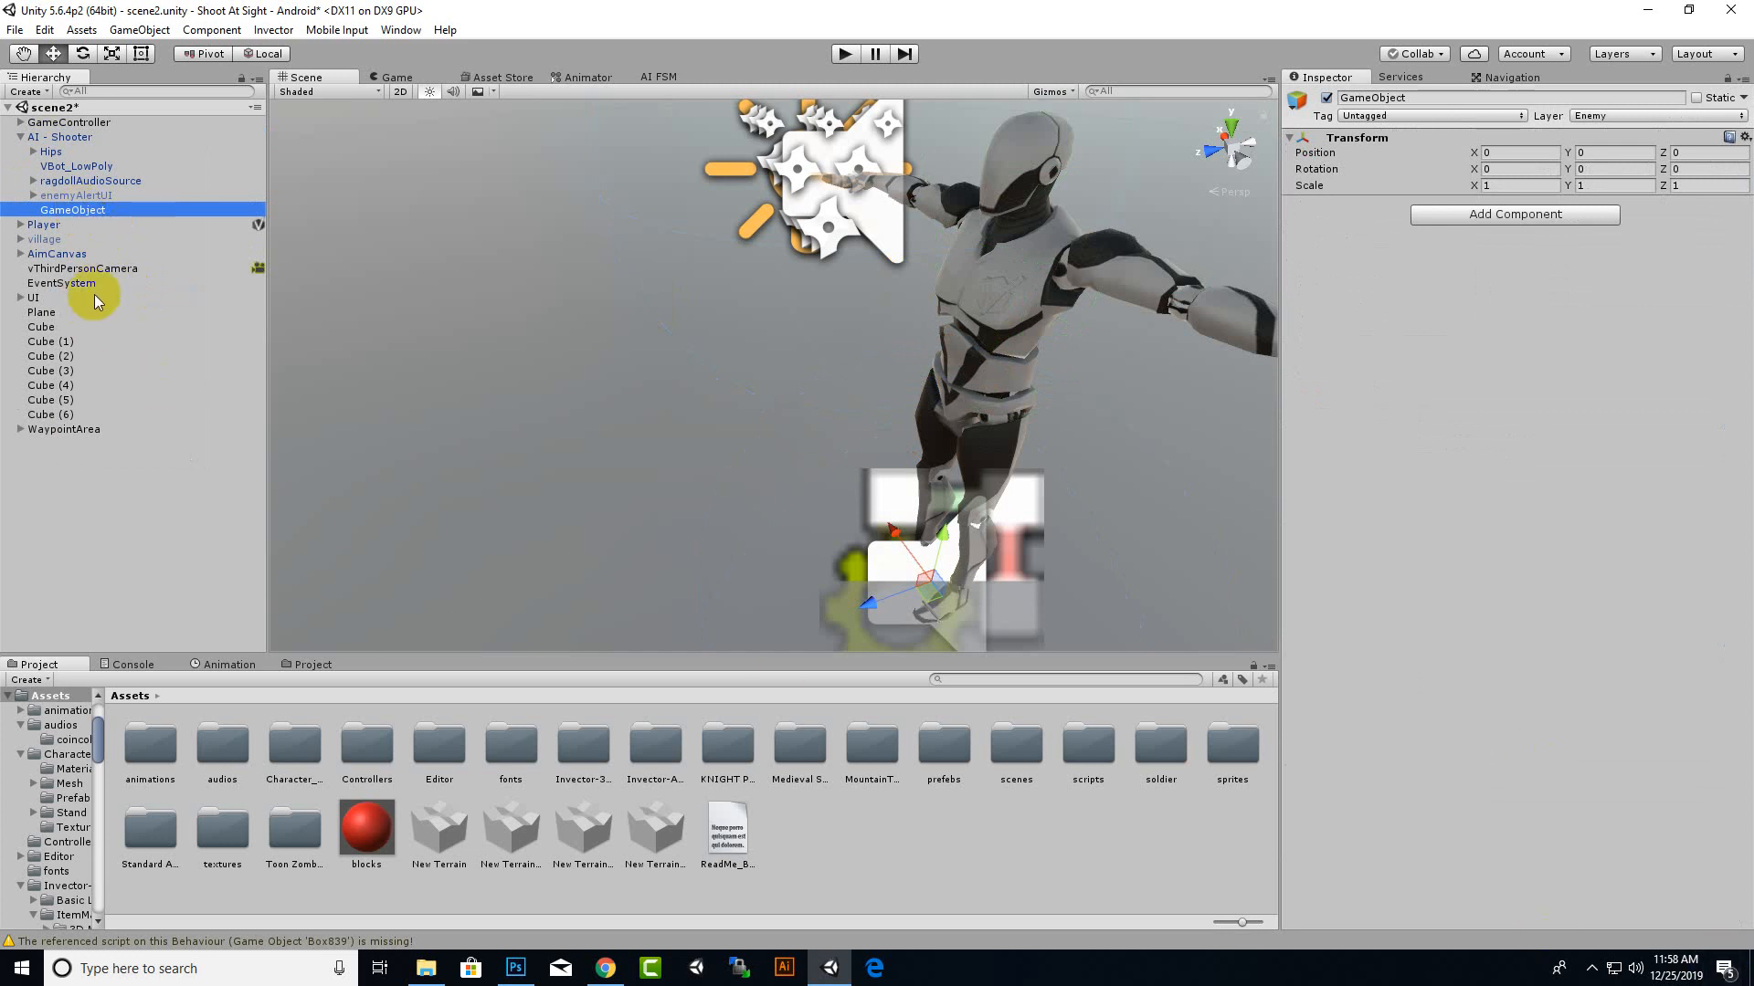
key("Delete")
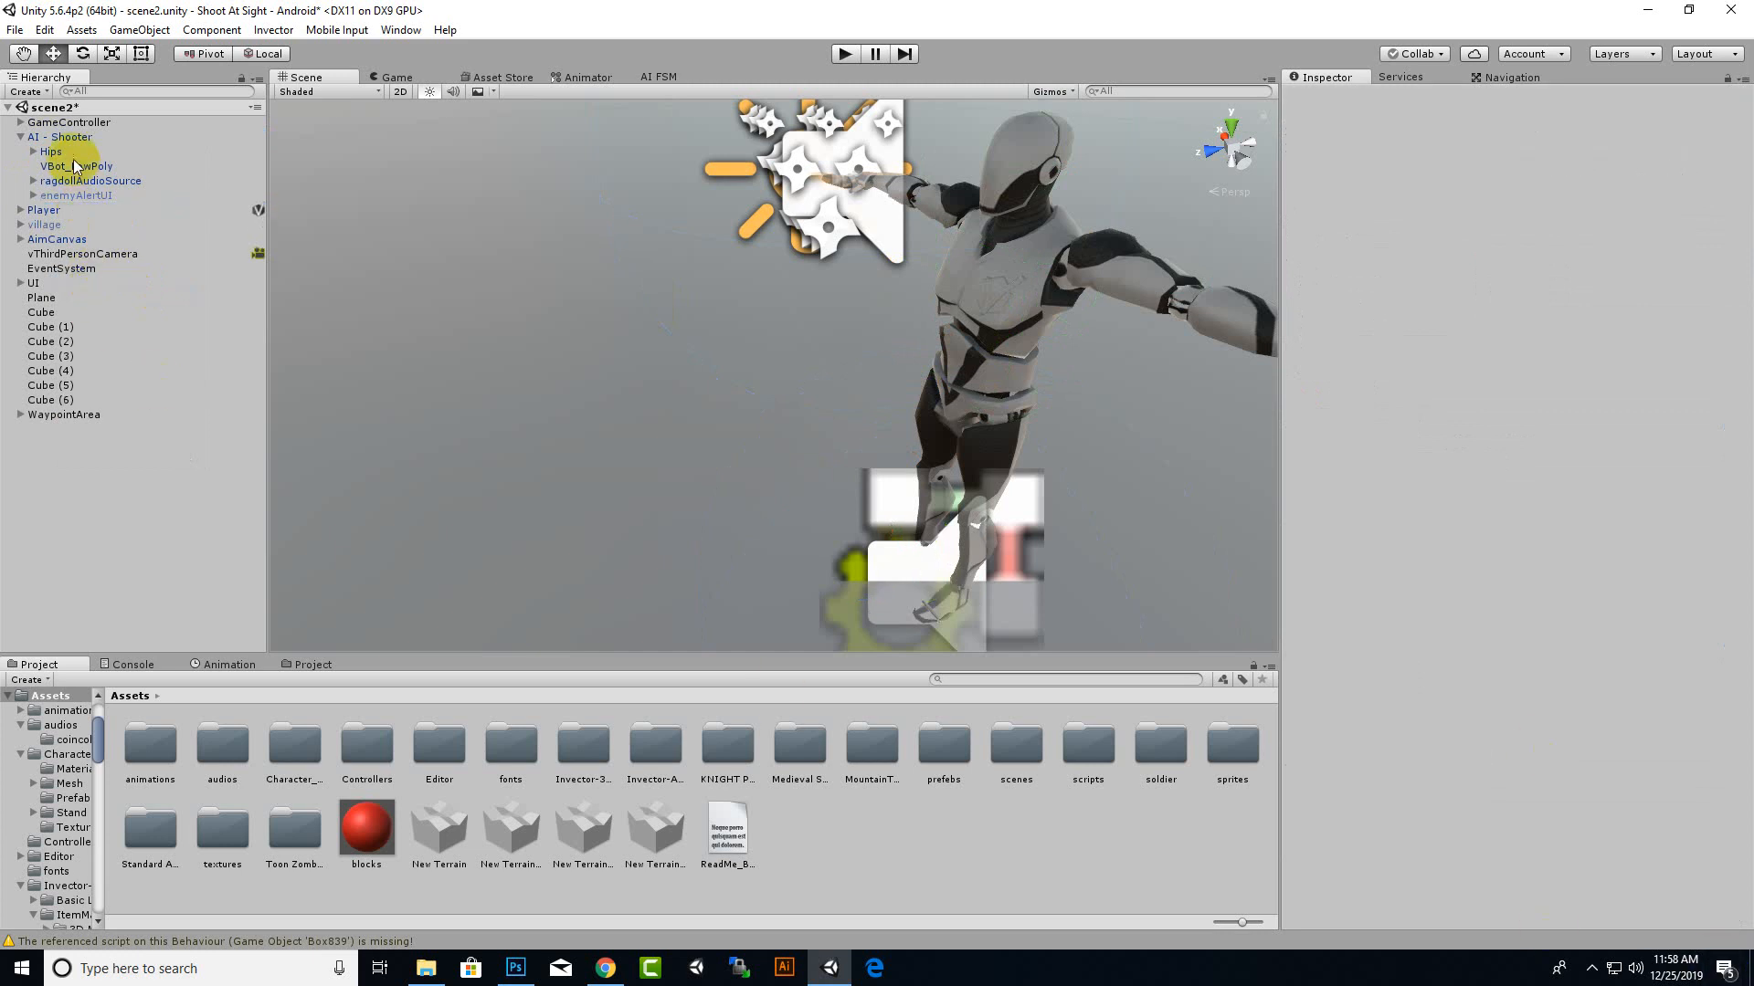
Step: Review the AI Headtrack's Transforms and Settings on AI - Shooter, including the Hips override and Free Body Weight
left_click(57, 138)
scroll(1390, 689, "down", 11)
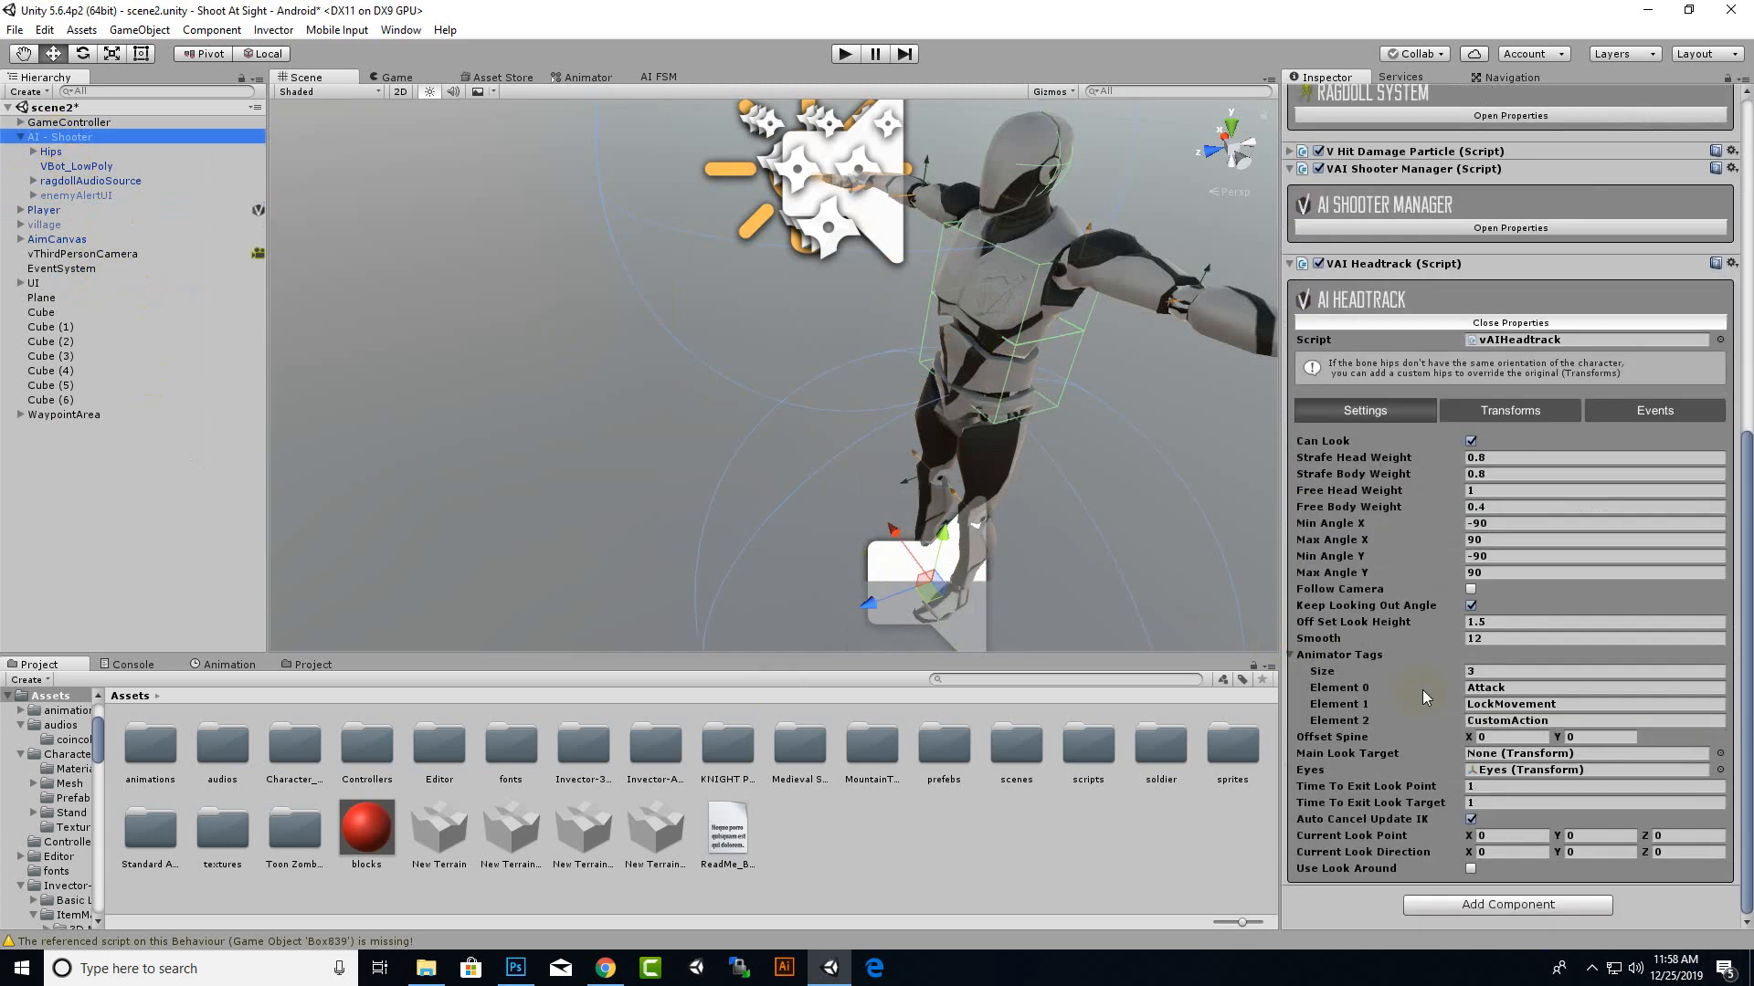
left_click(1478, 420)
left_click(1528, 411)
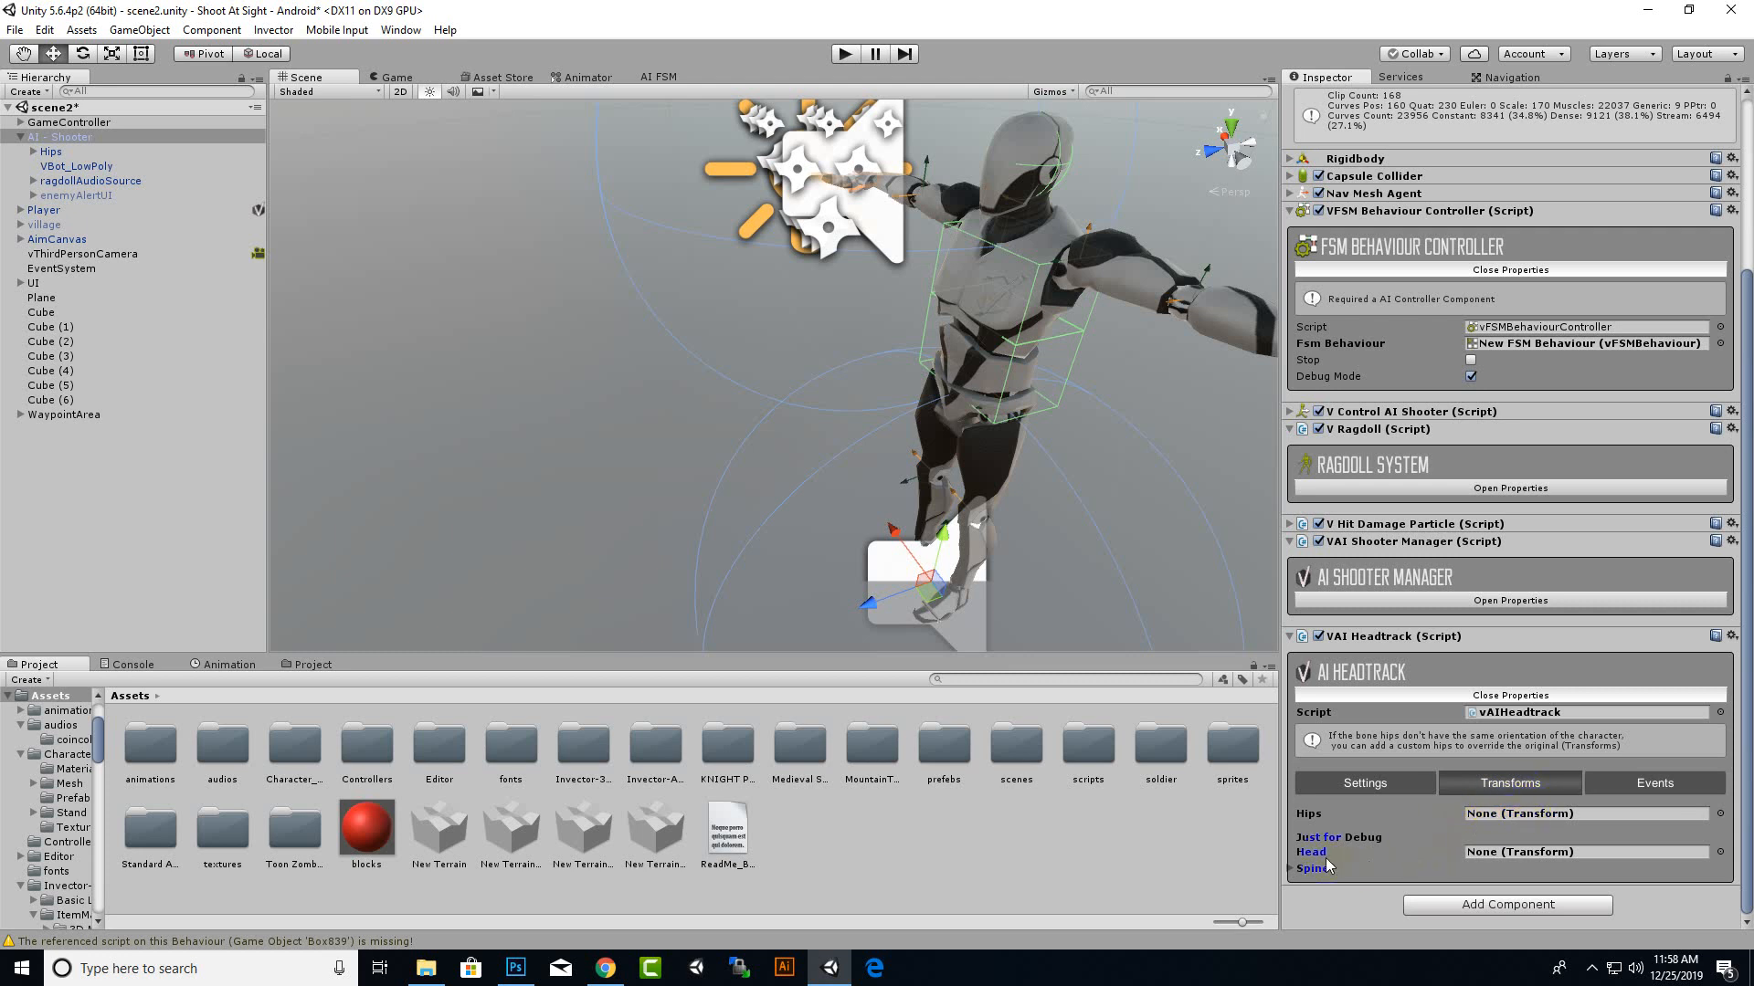
left_click(1370, 783)
scroll(1456, 667, "down", 5)
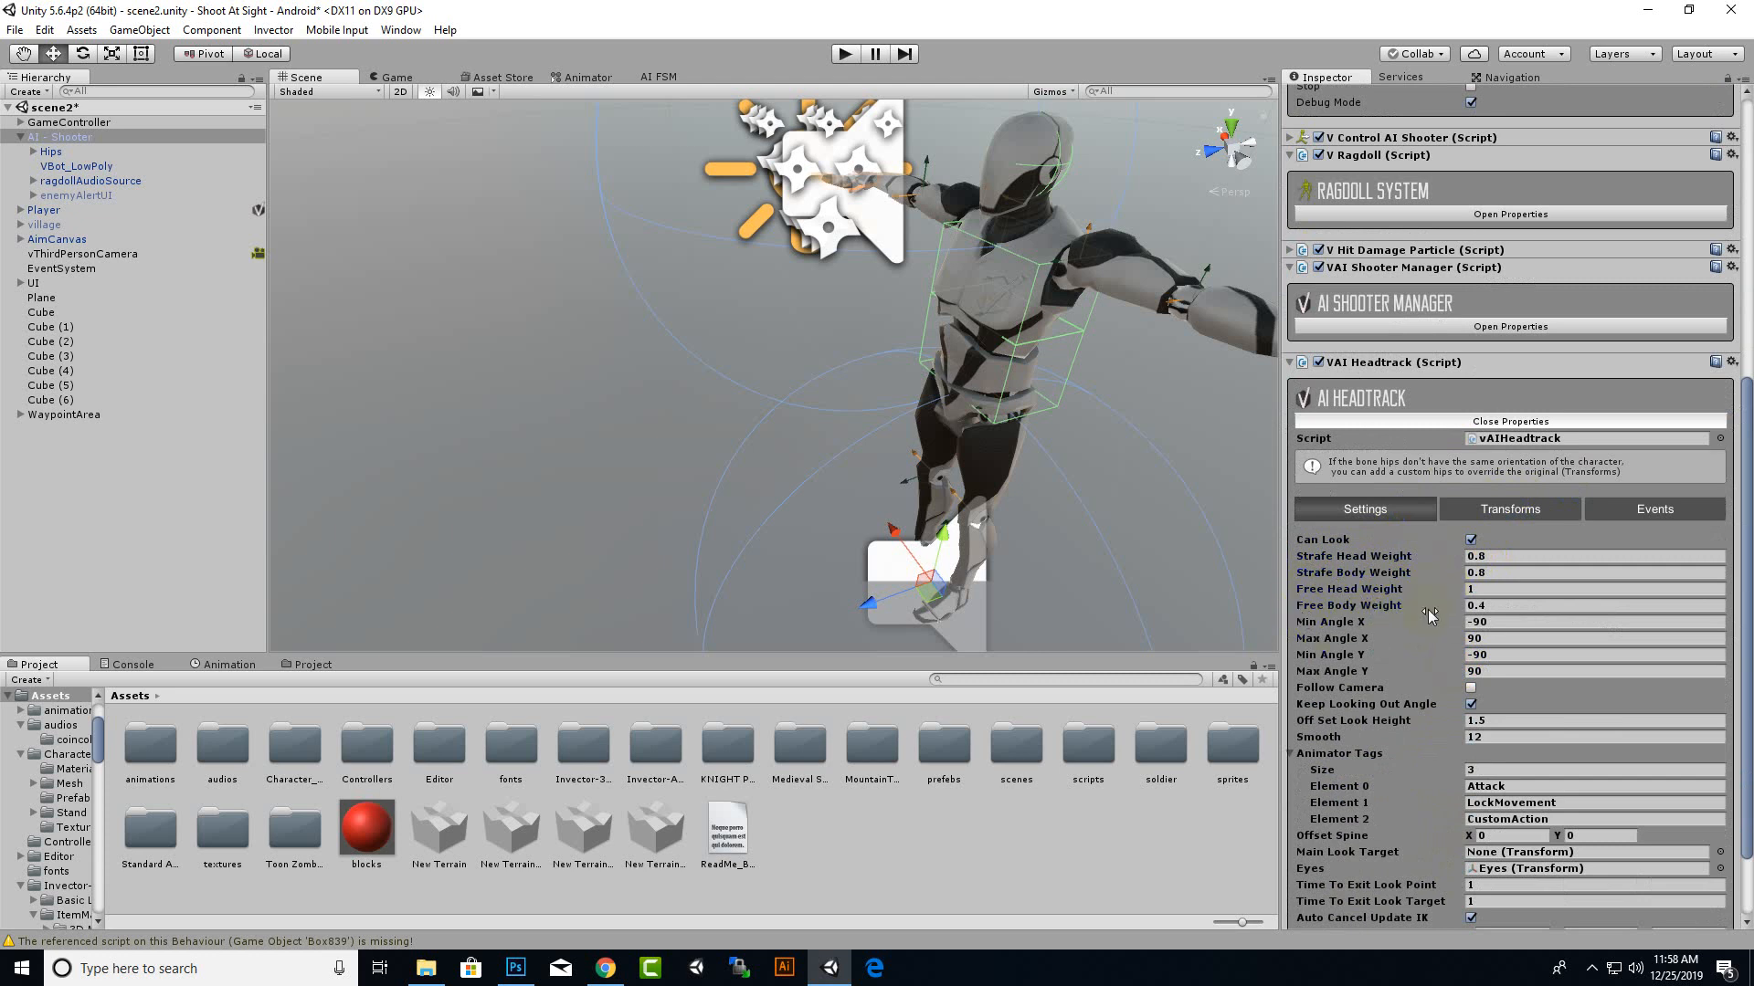
left_click(1496, 606)
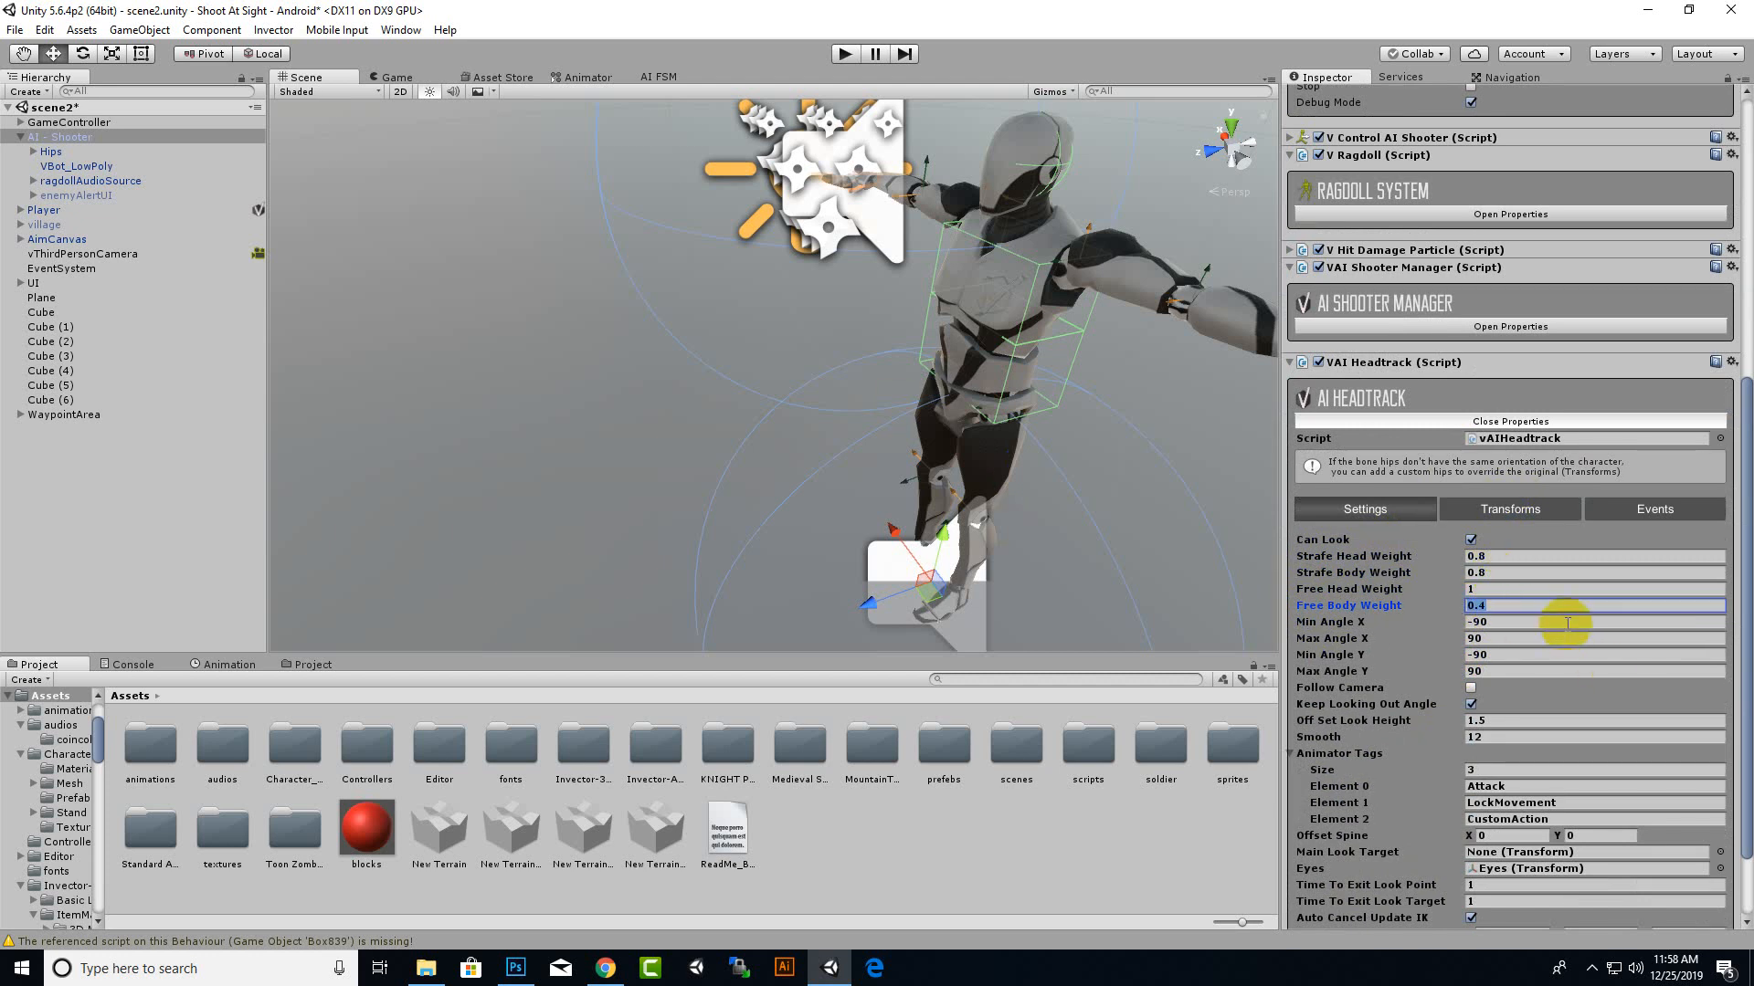
left_click(1491, 607)
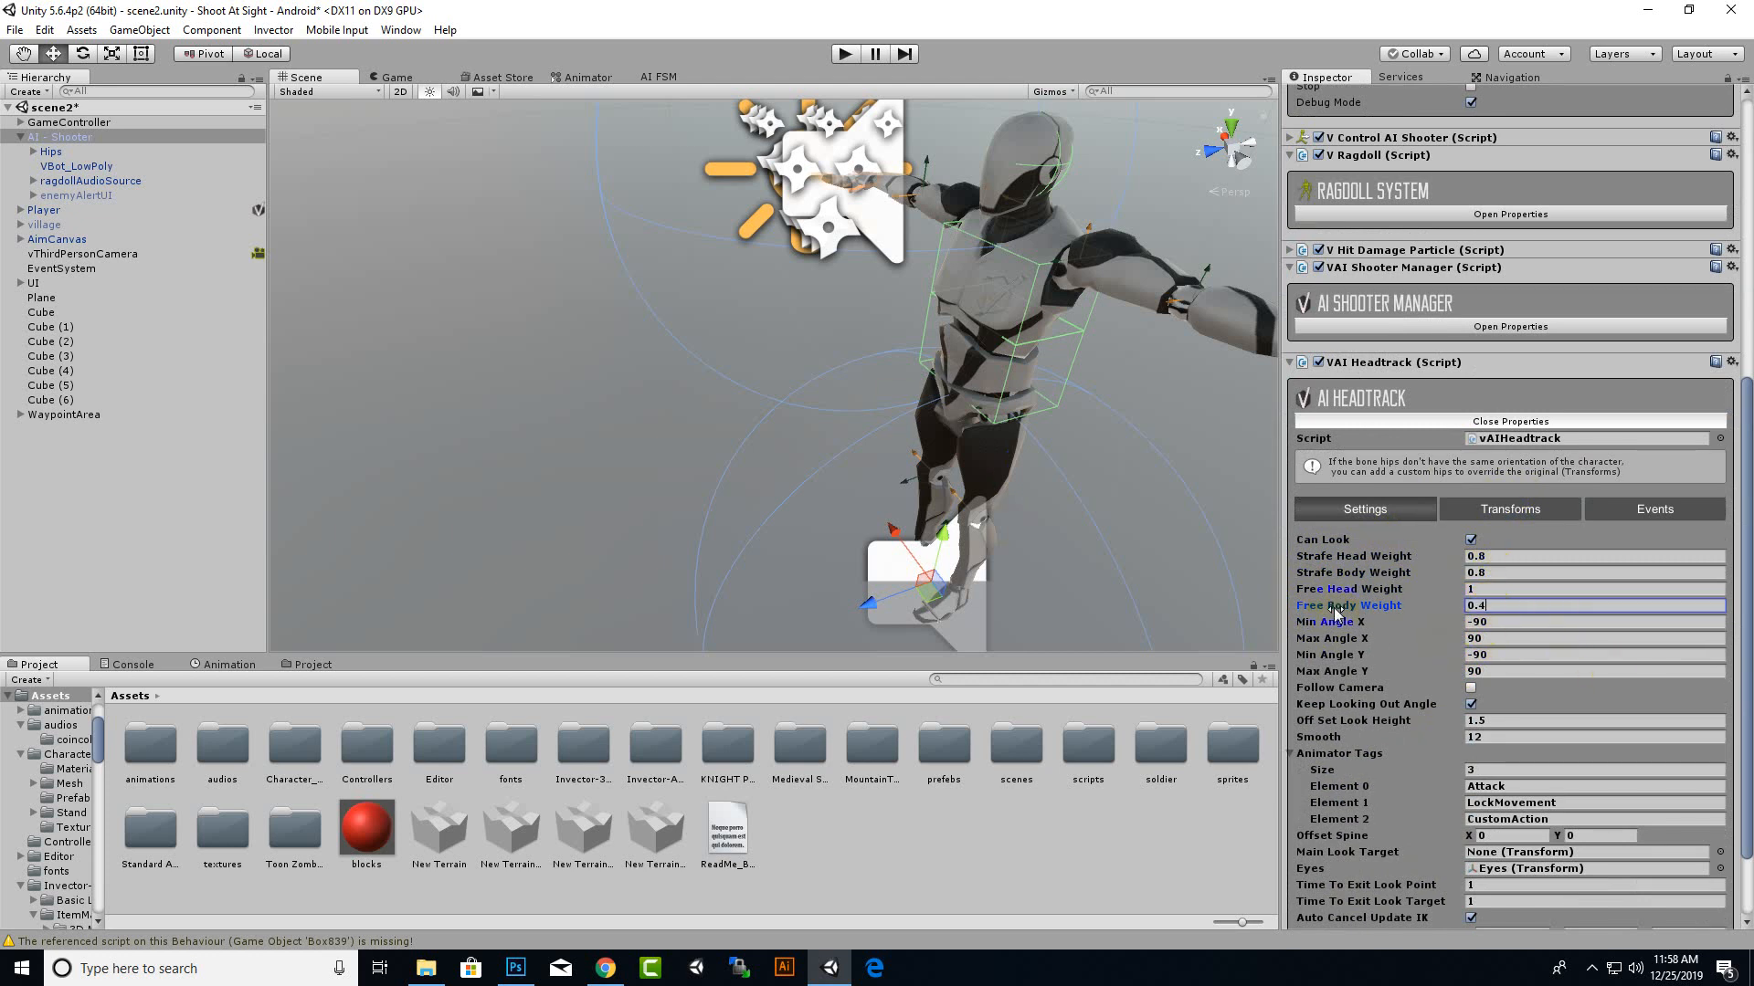
left_click(1467, 607)
left_click(1486, 606)
double_click(1476, 605)
left_click(1526, 599)
scroll(1416, 722, "down", 3)
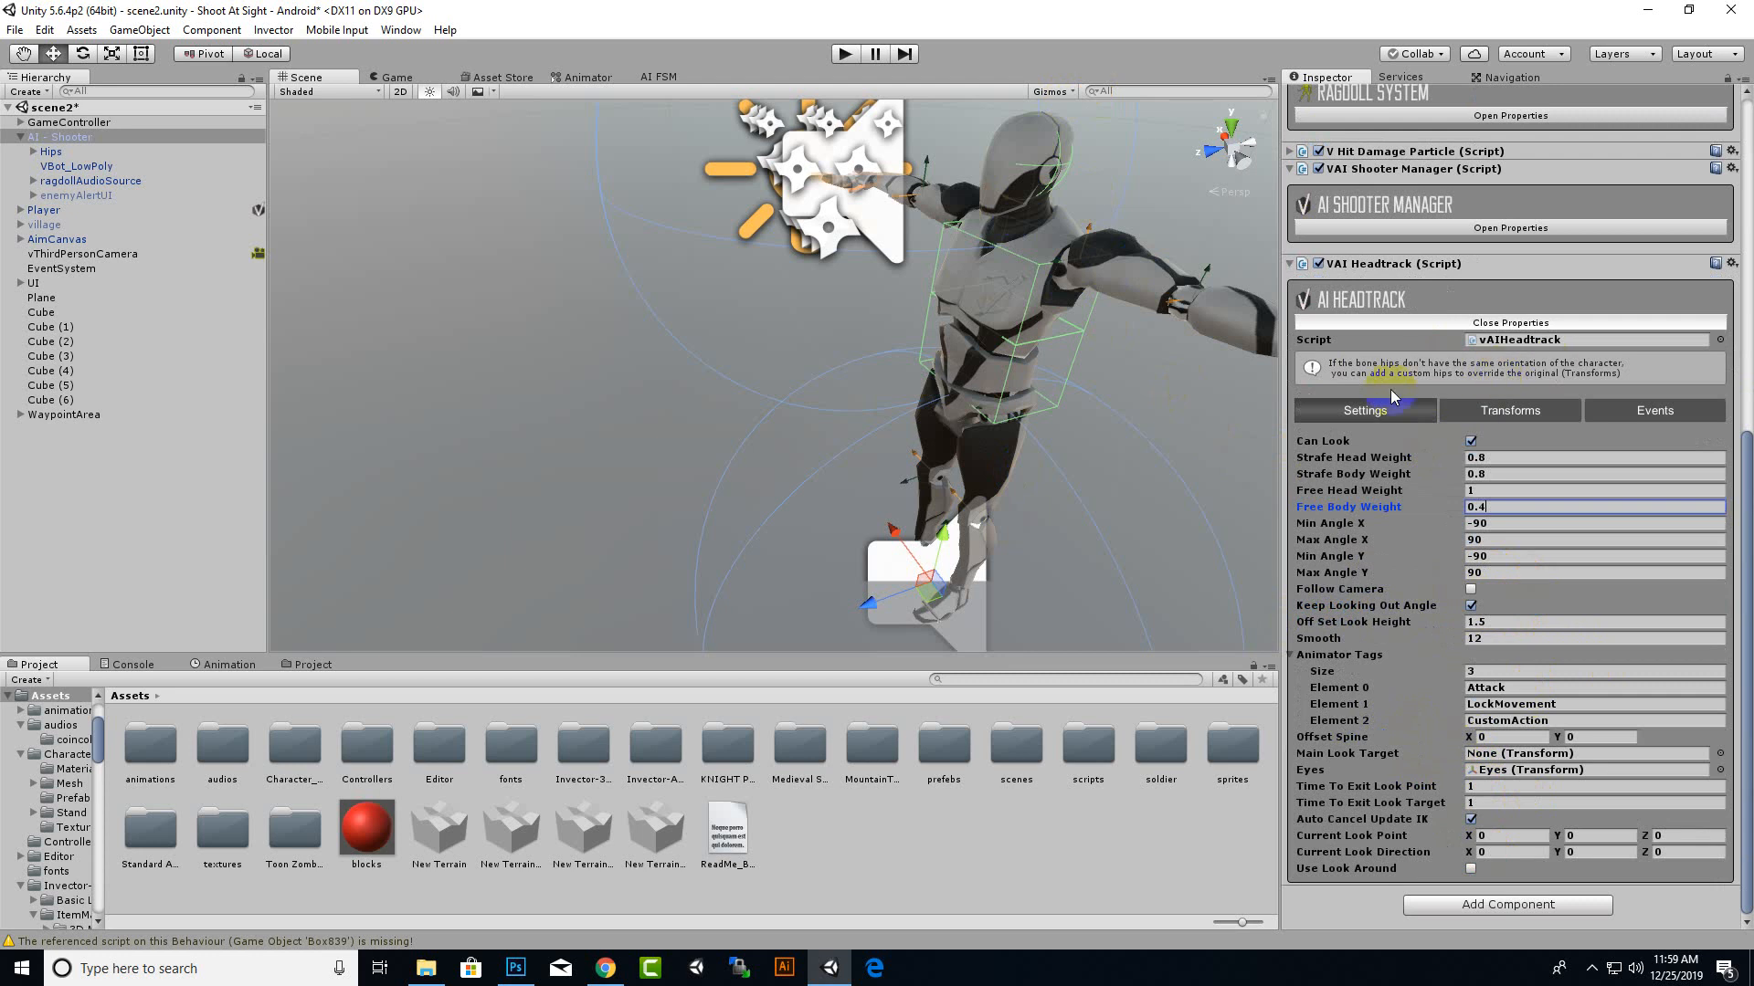
Step: Expand the Patrol, Flee and Check Damage components in the AI FSM and enable Look To Damage Sender on Check Damage
left_click(659, 77)
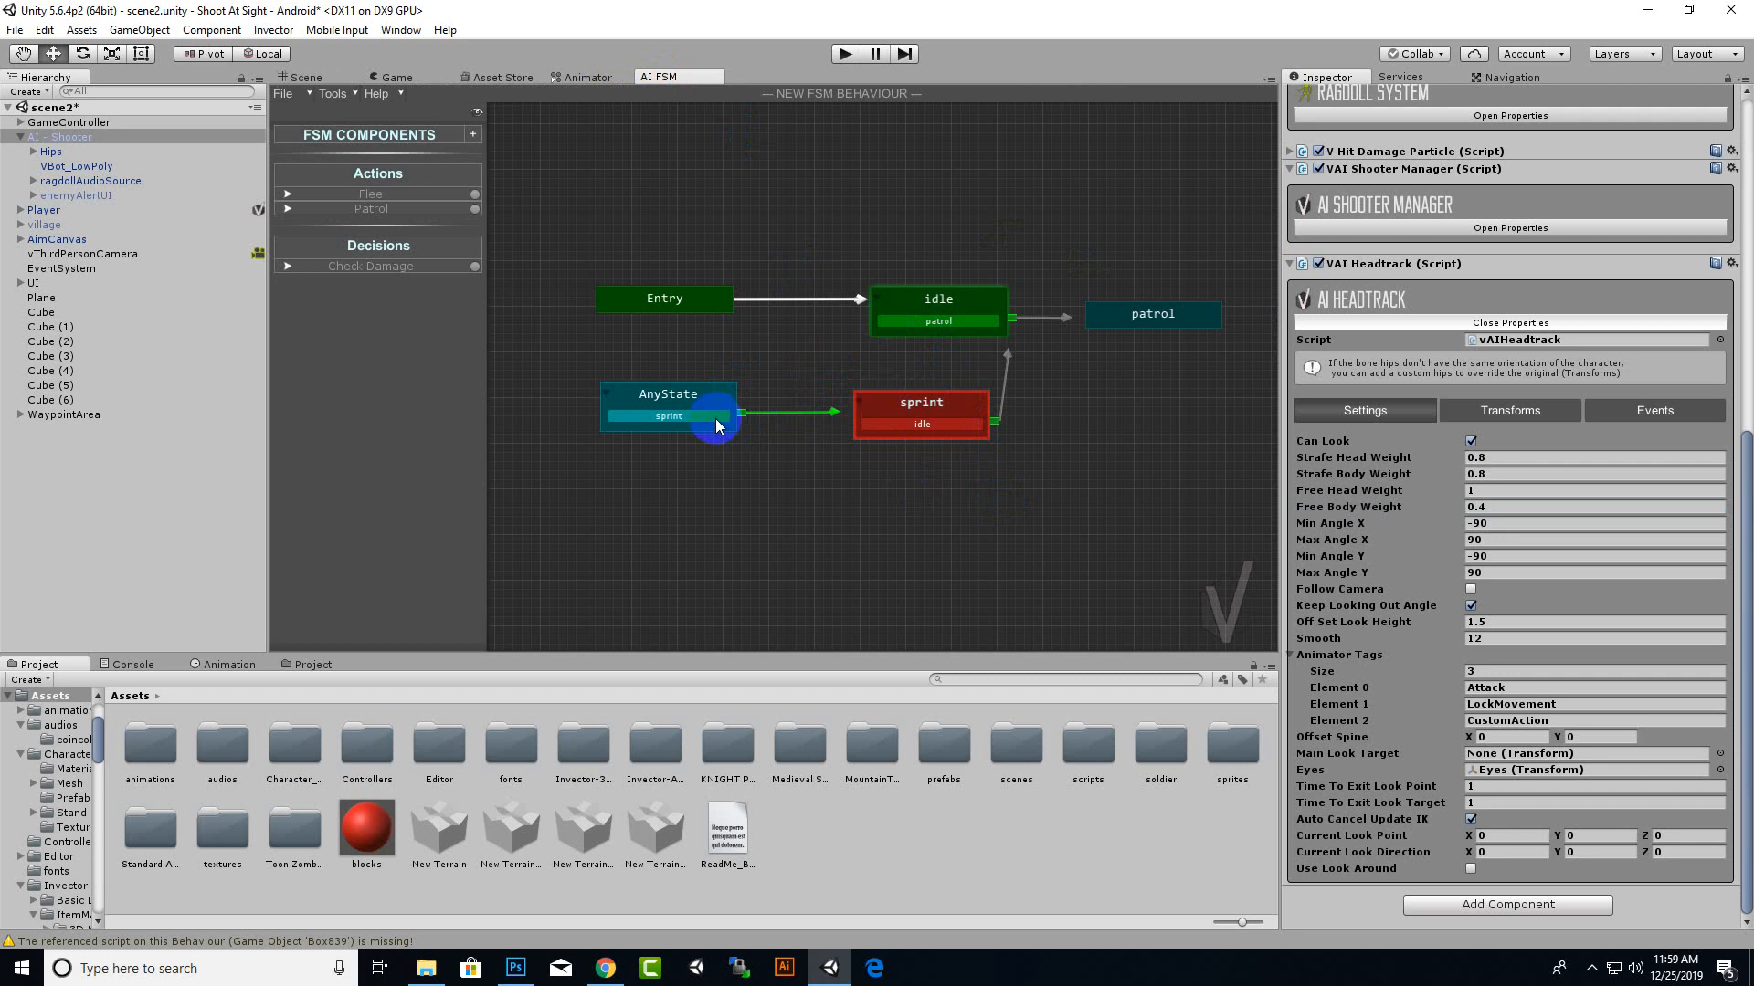
left_click(881, 403)
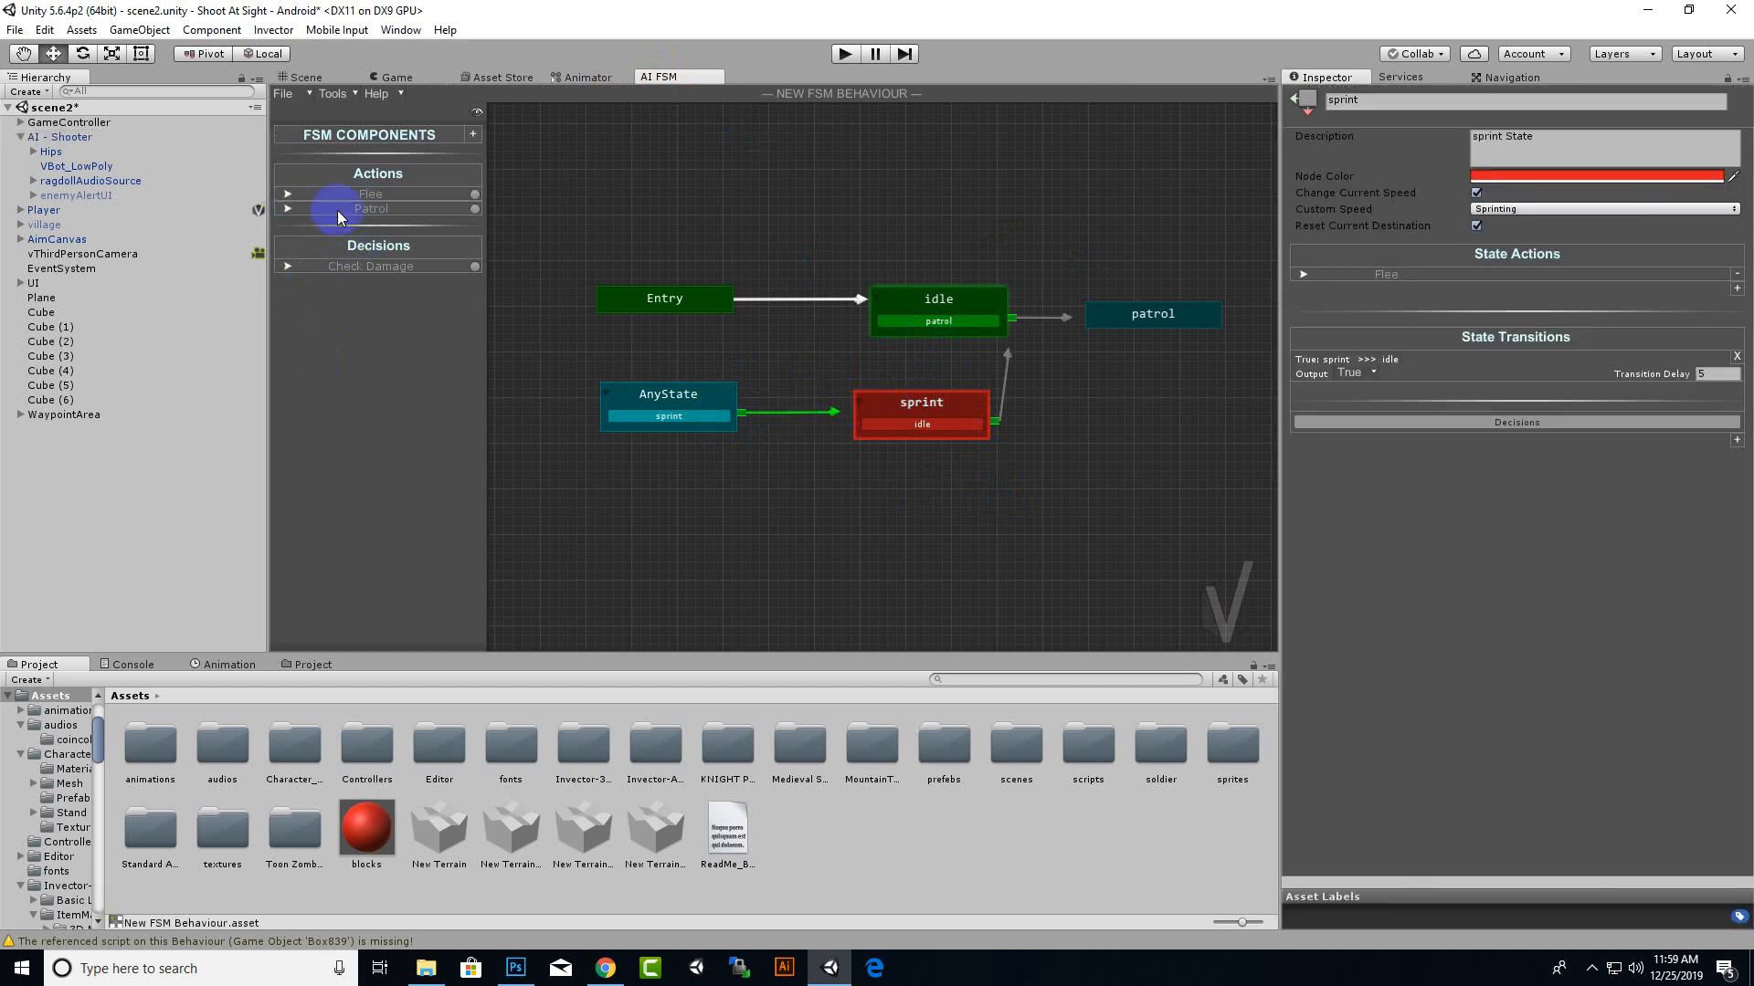
left_click(365, 208)
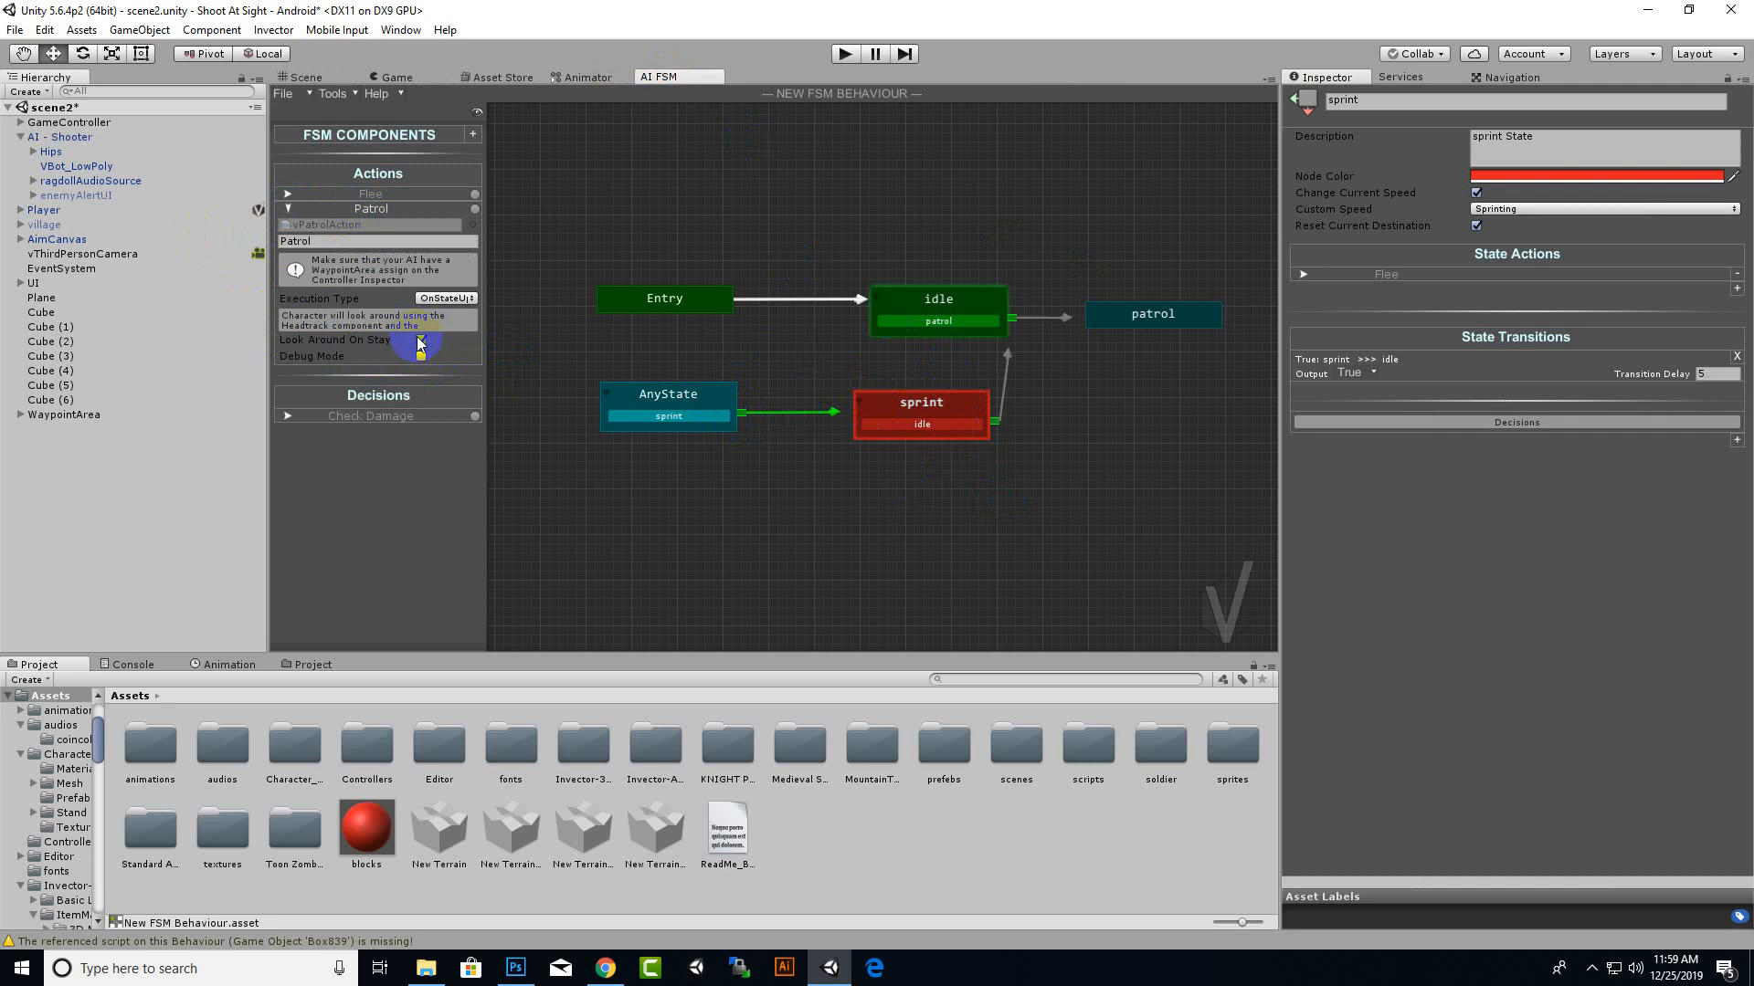
left_click(287, 195)
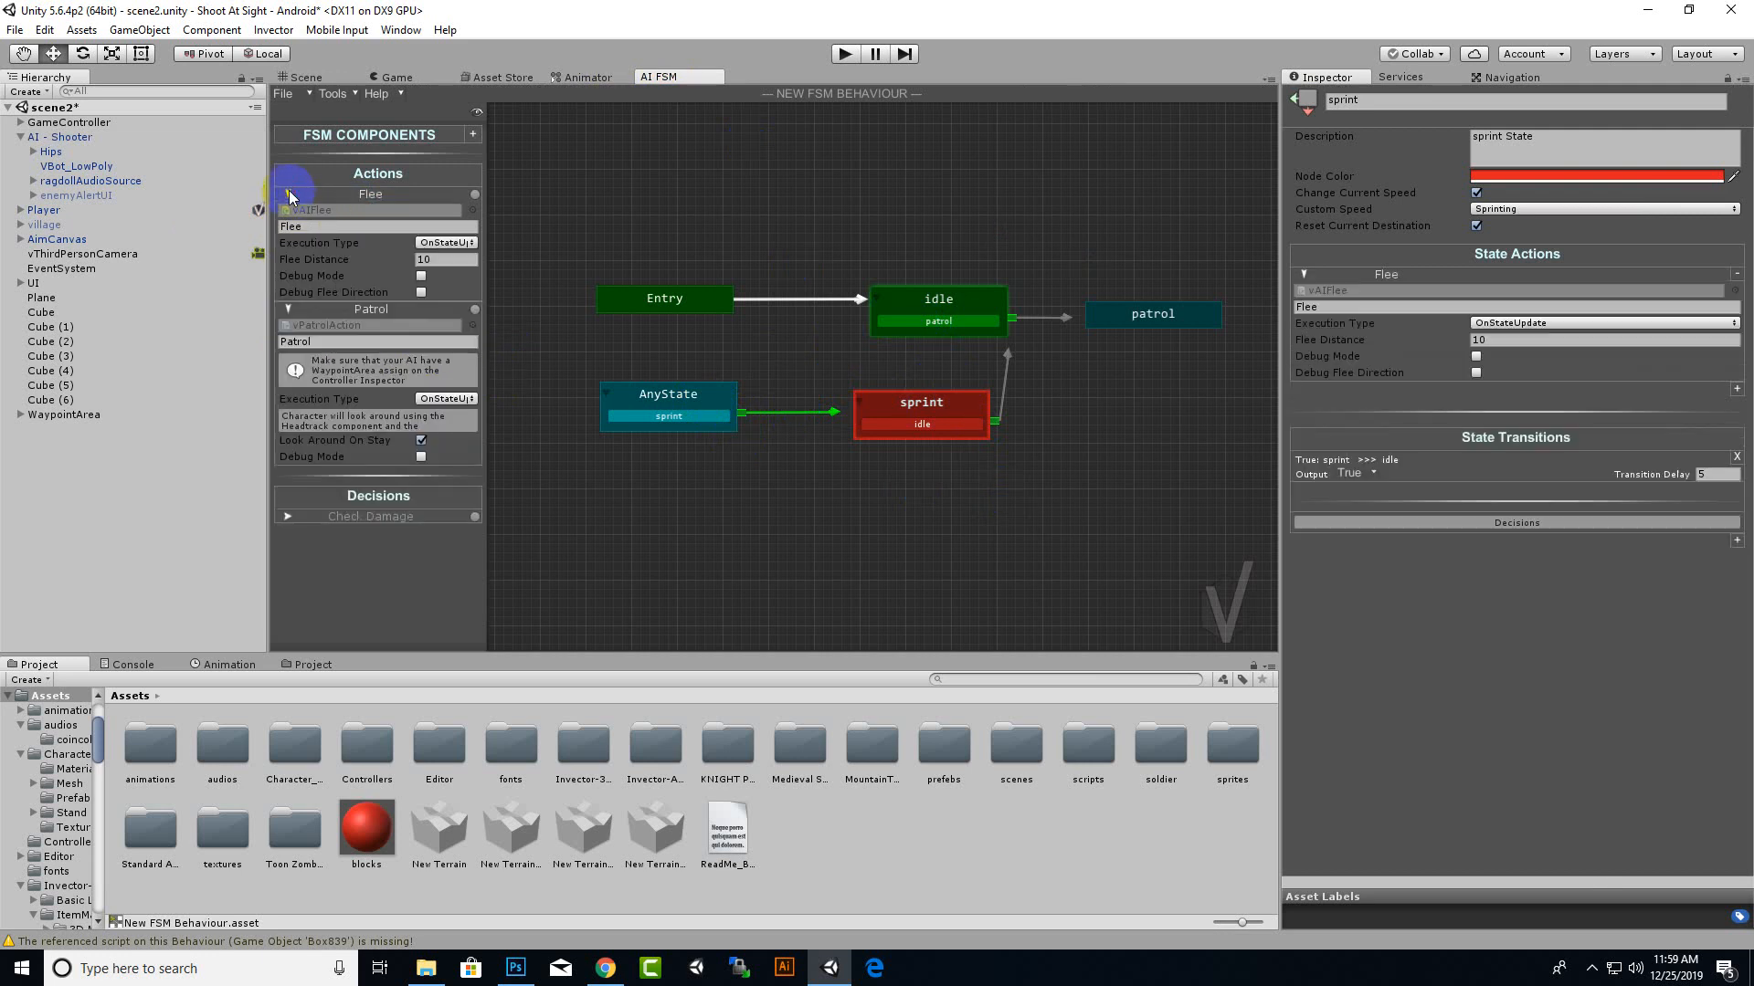
left_click(424, 261)
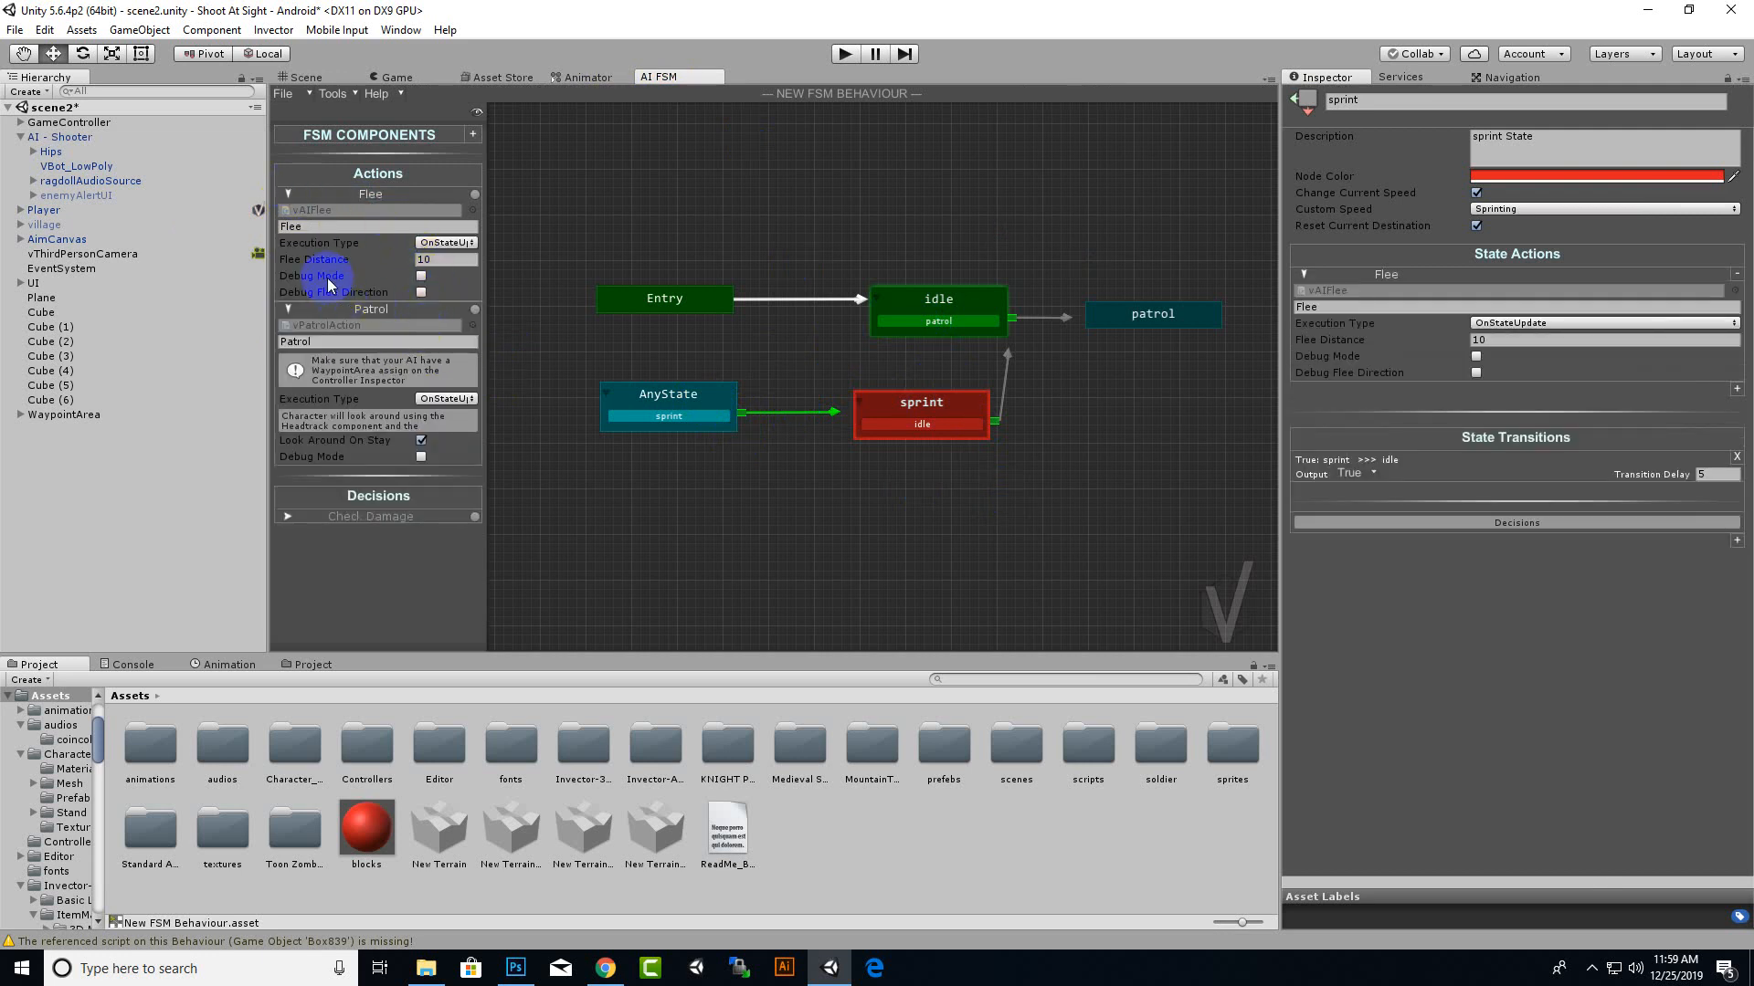
left_click(290, 518)
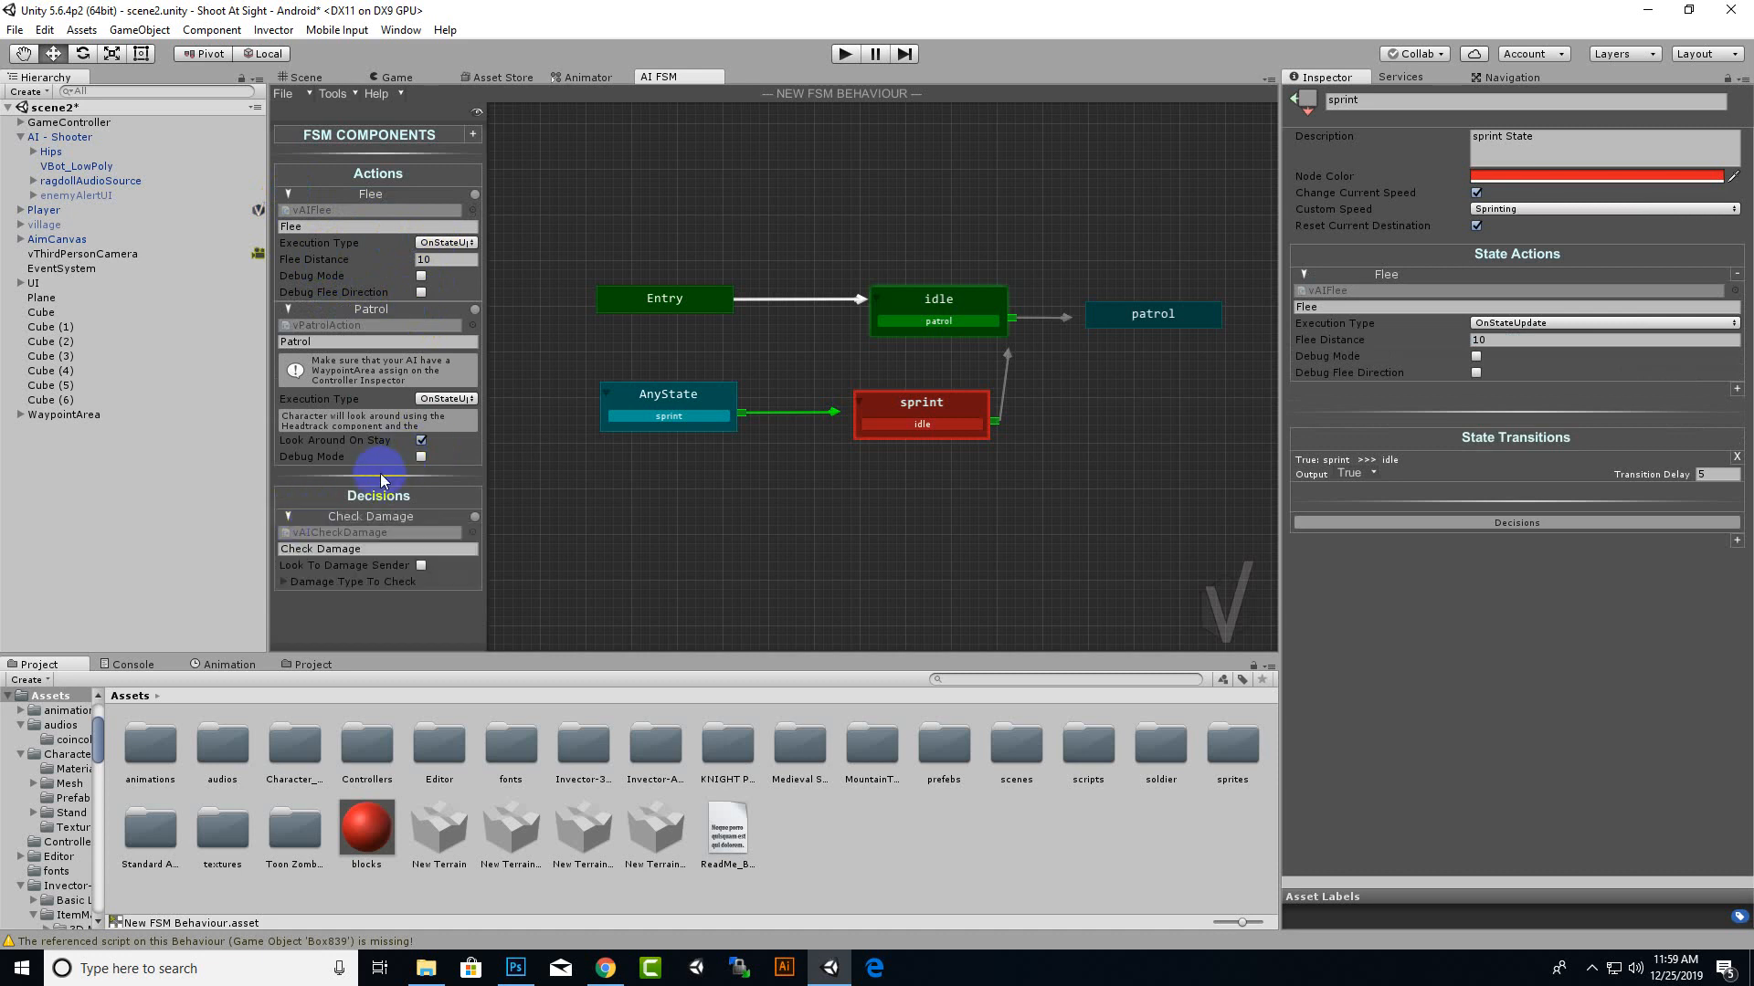
left_click(420, 566)
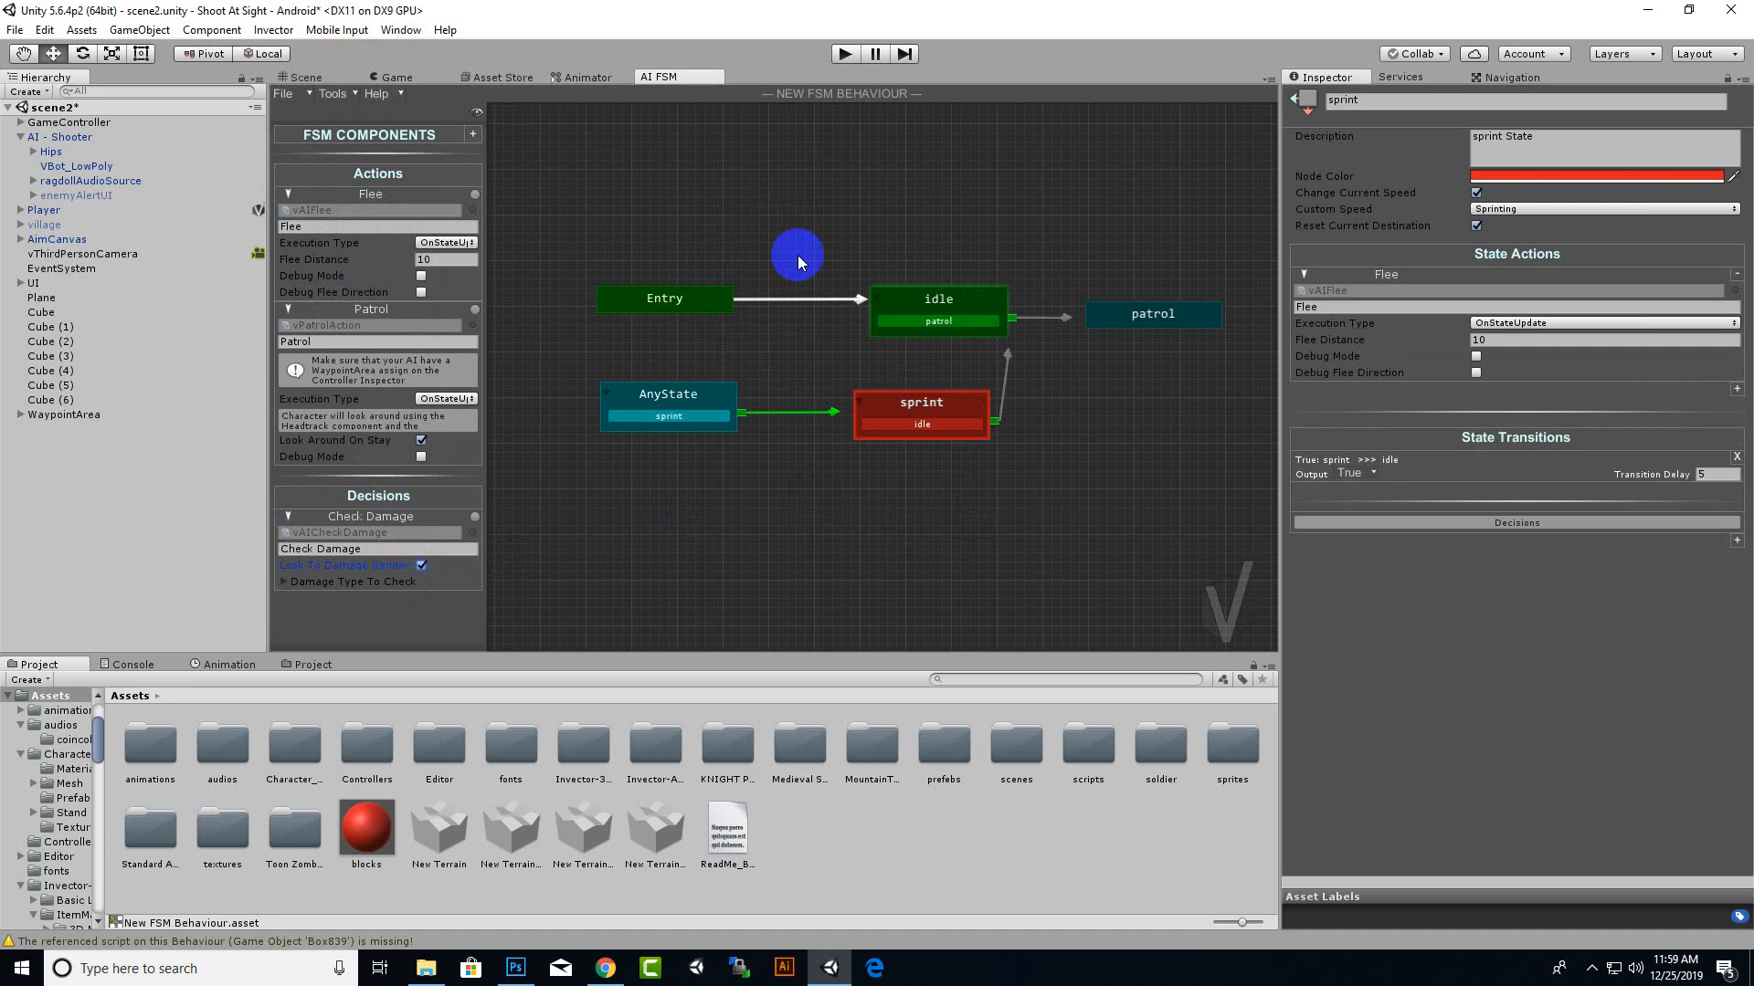
Step: Review the Animator Tags list in the AI Headtrack settings of AI - Shooter, including Attack, LockMovement and CustomAction
left_click(322, 78)
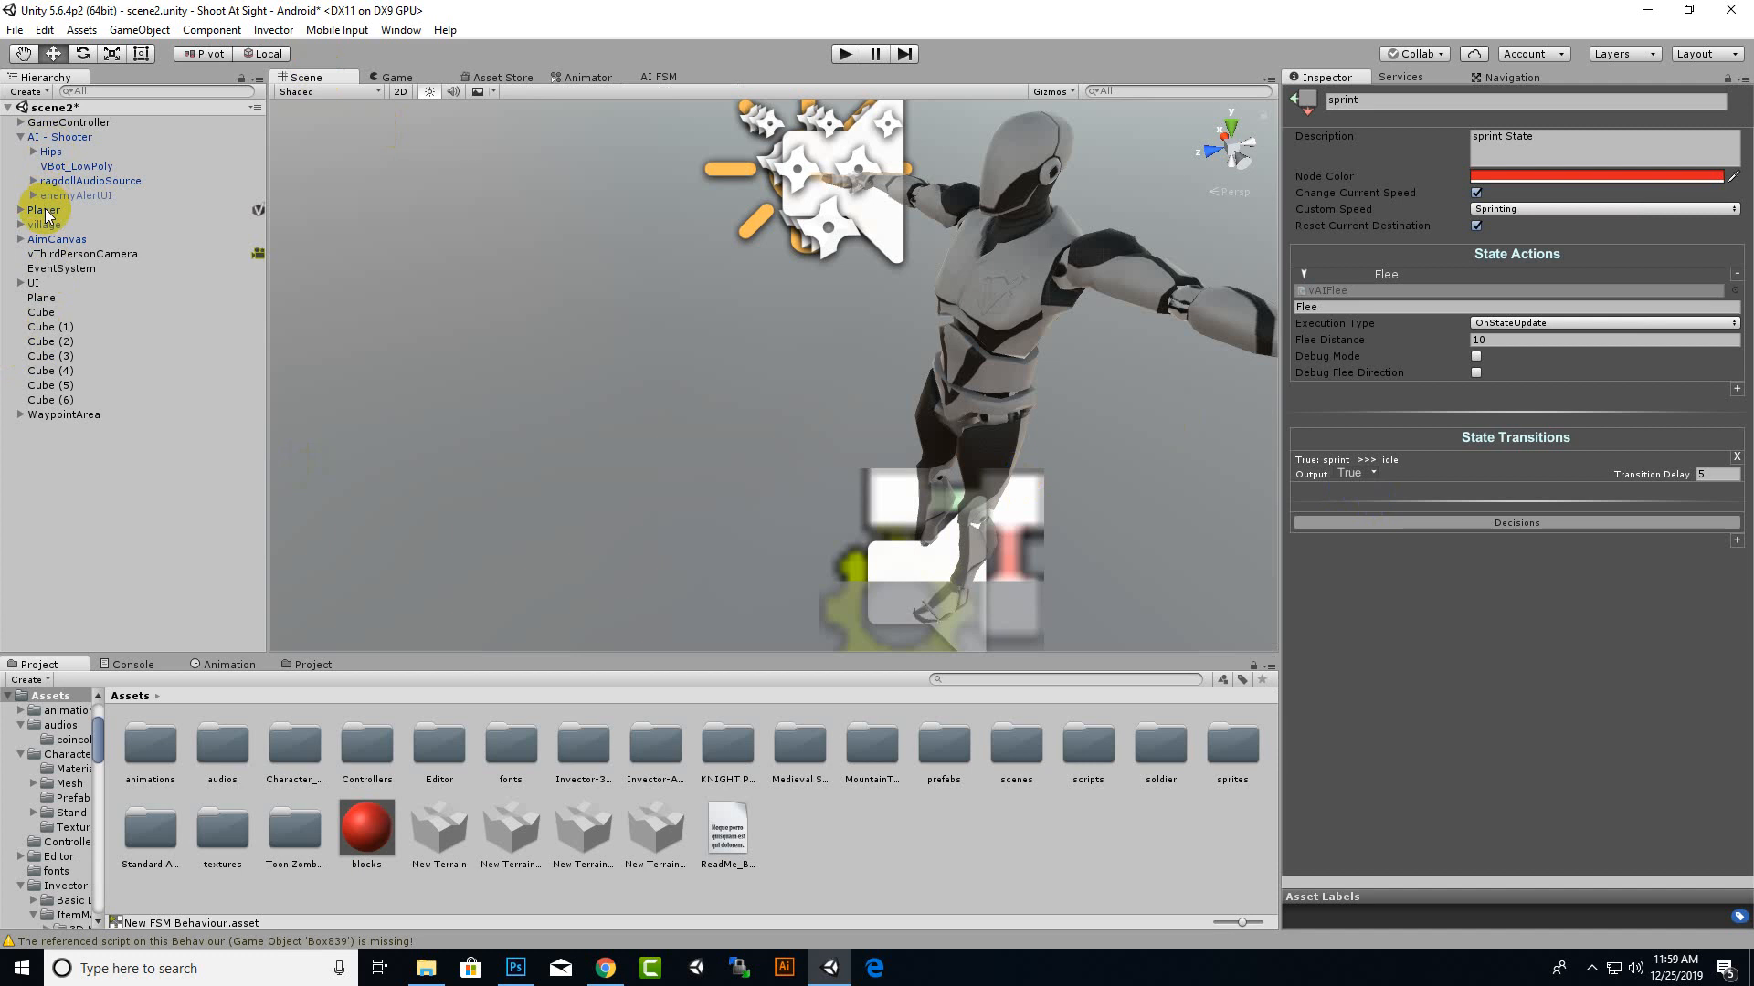
left_click(56, 138)
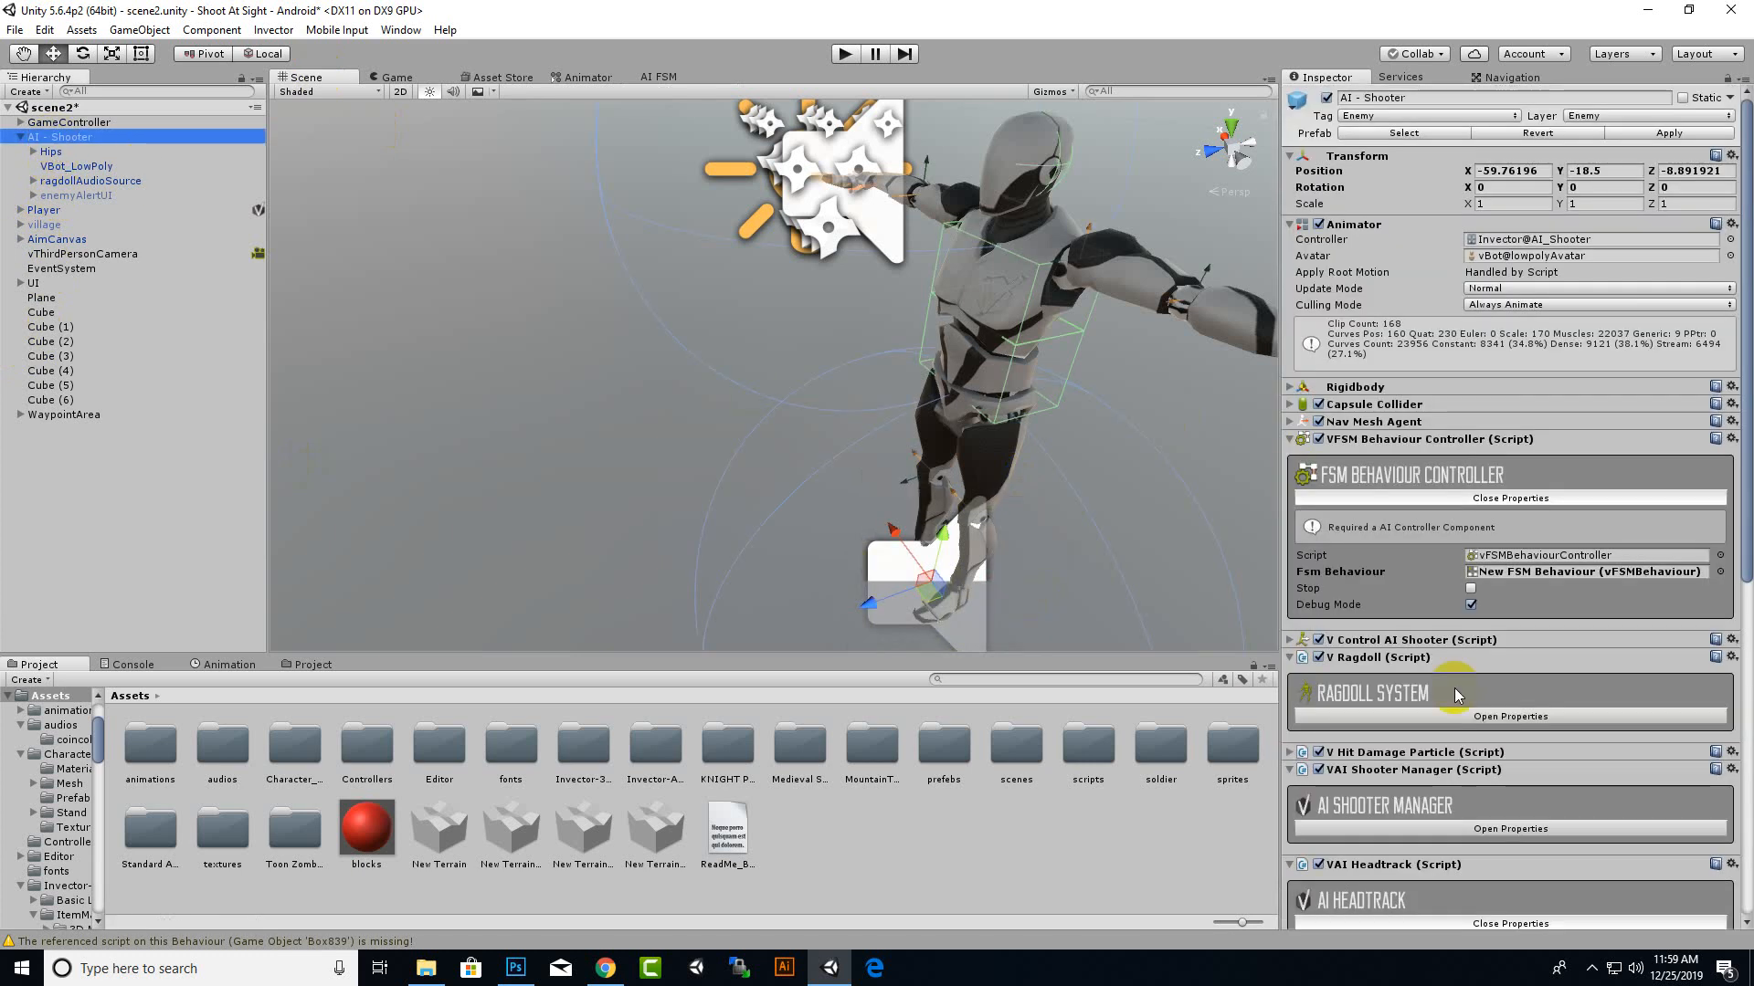
scroll(1454, 688, "down", 10)
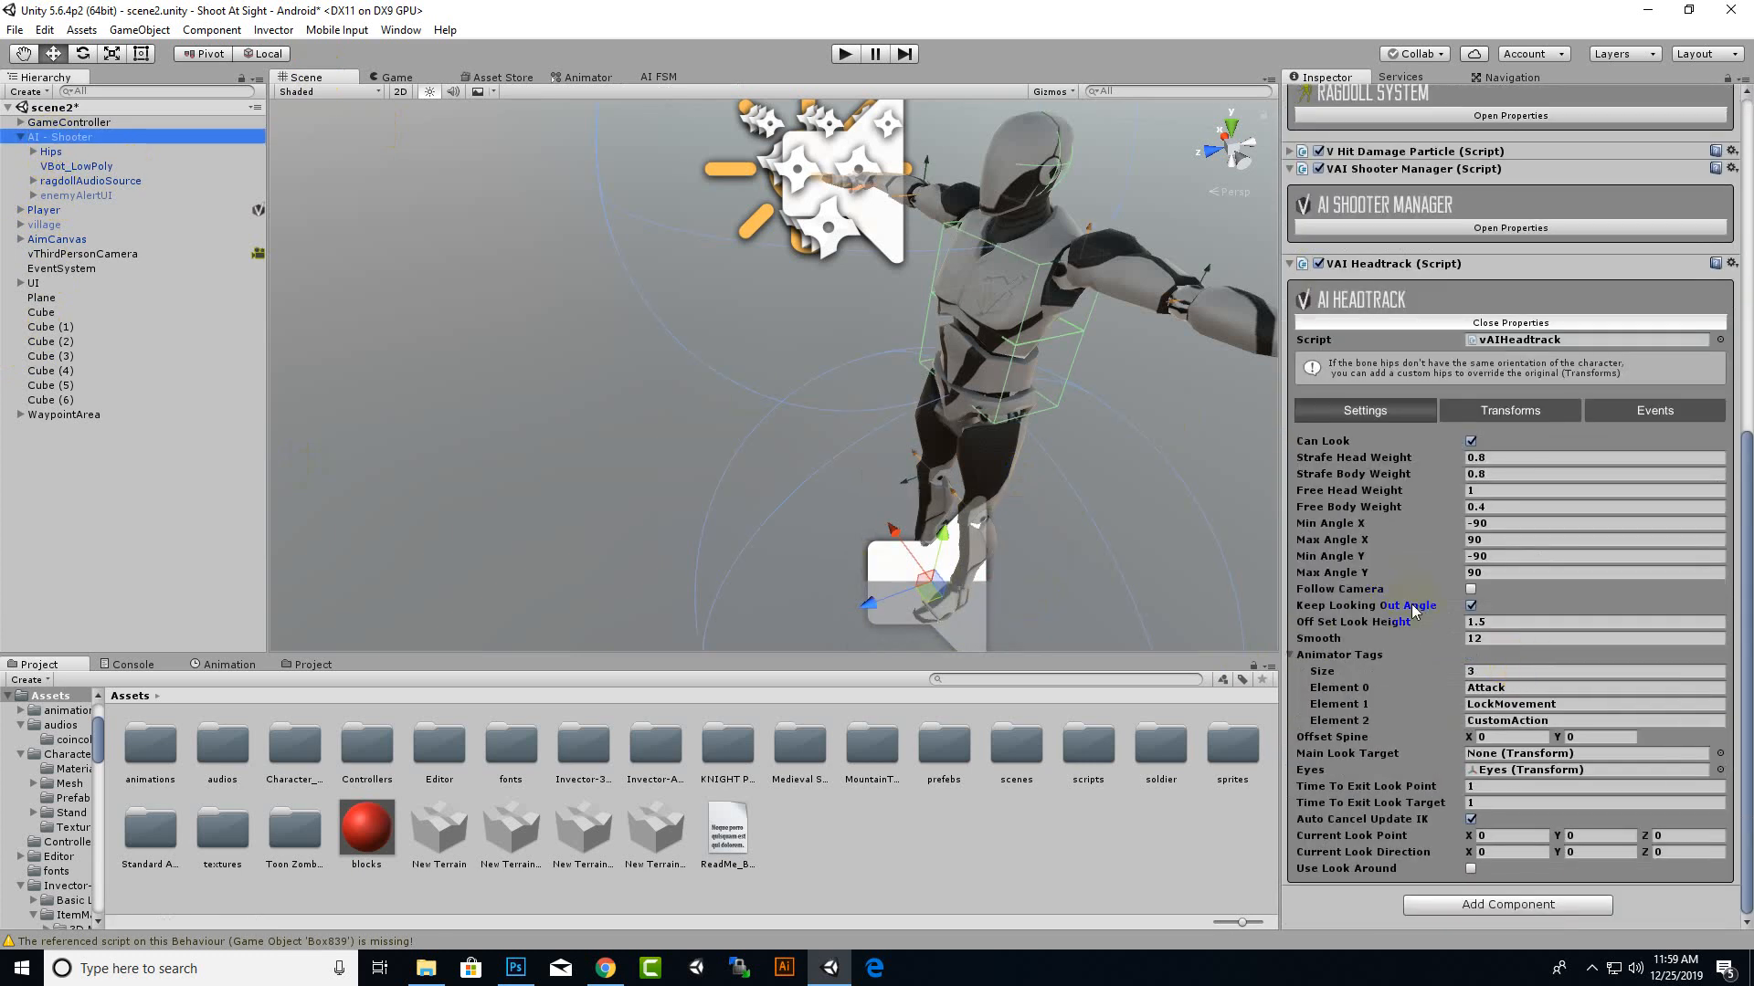
left_click(1295, 654)
left_click(1297, 722)
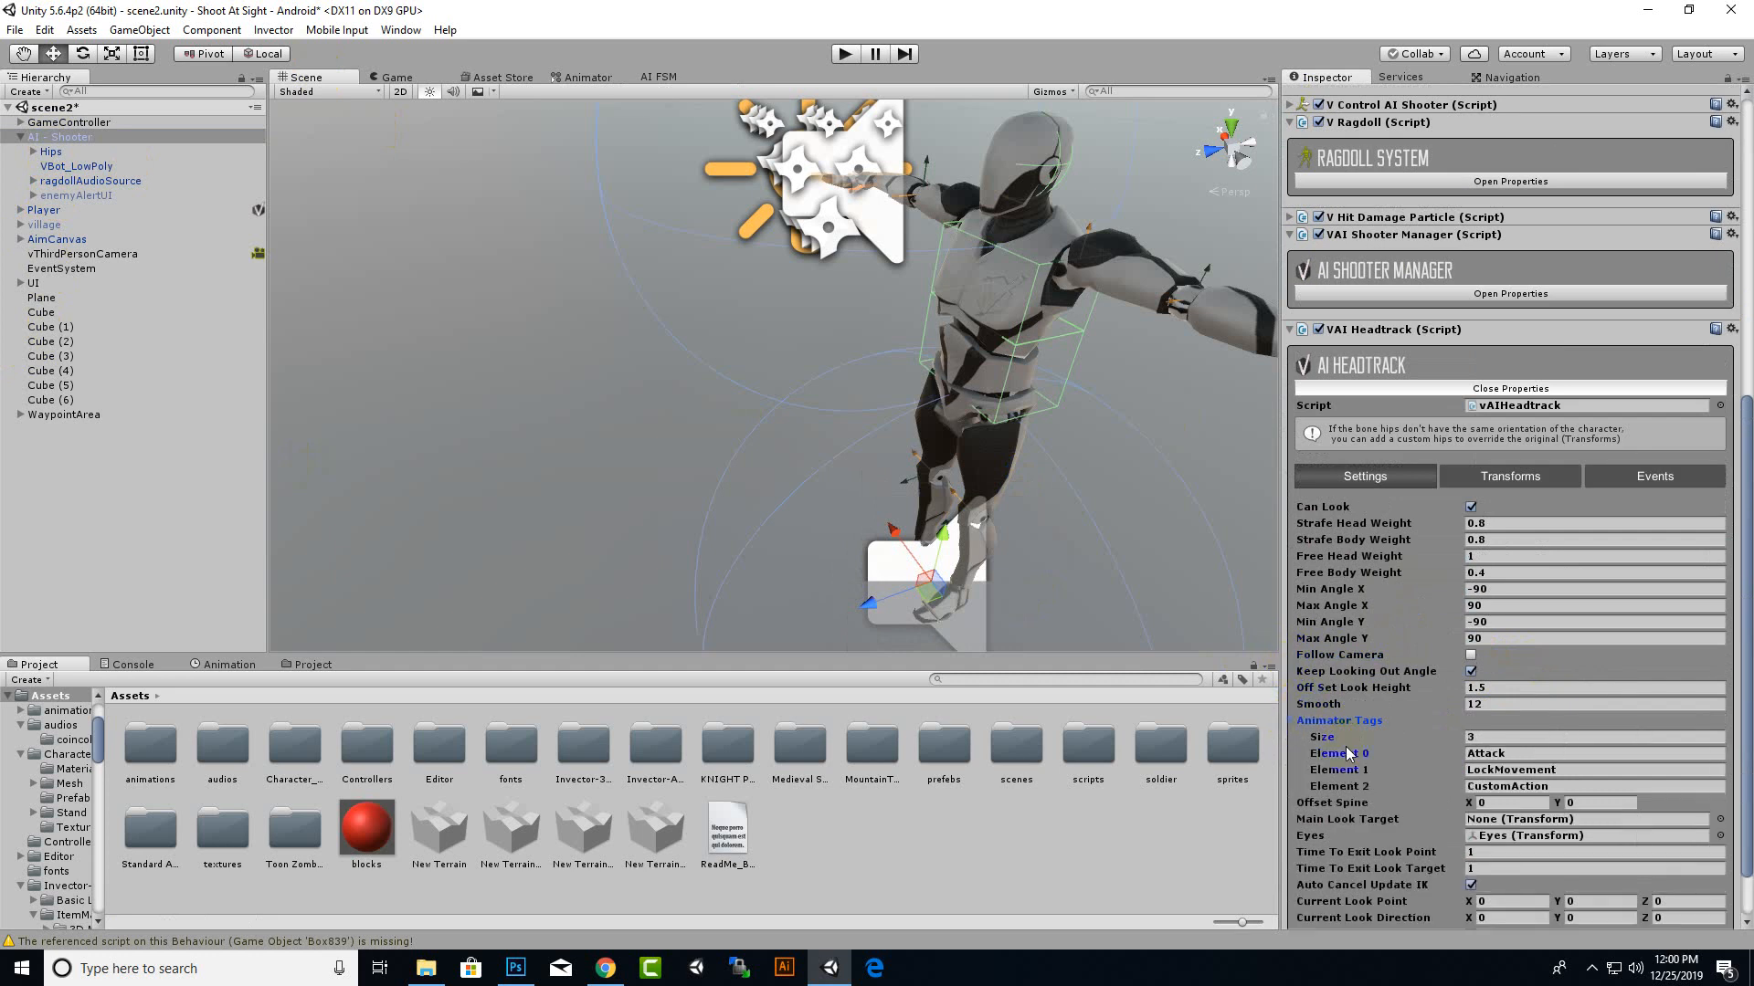
scroll(1535, 731, "down", 3)
left_click(1508, 688)
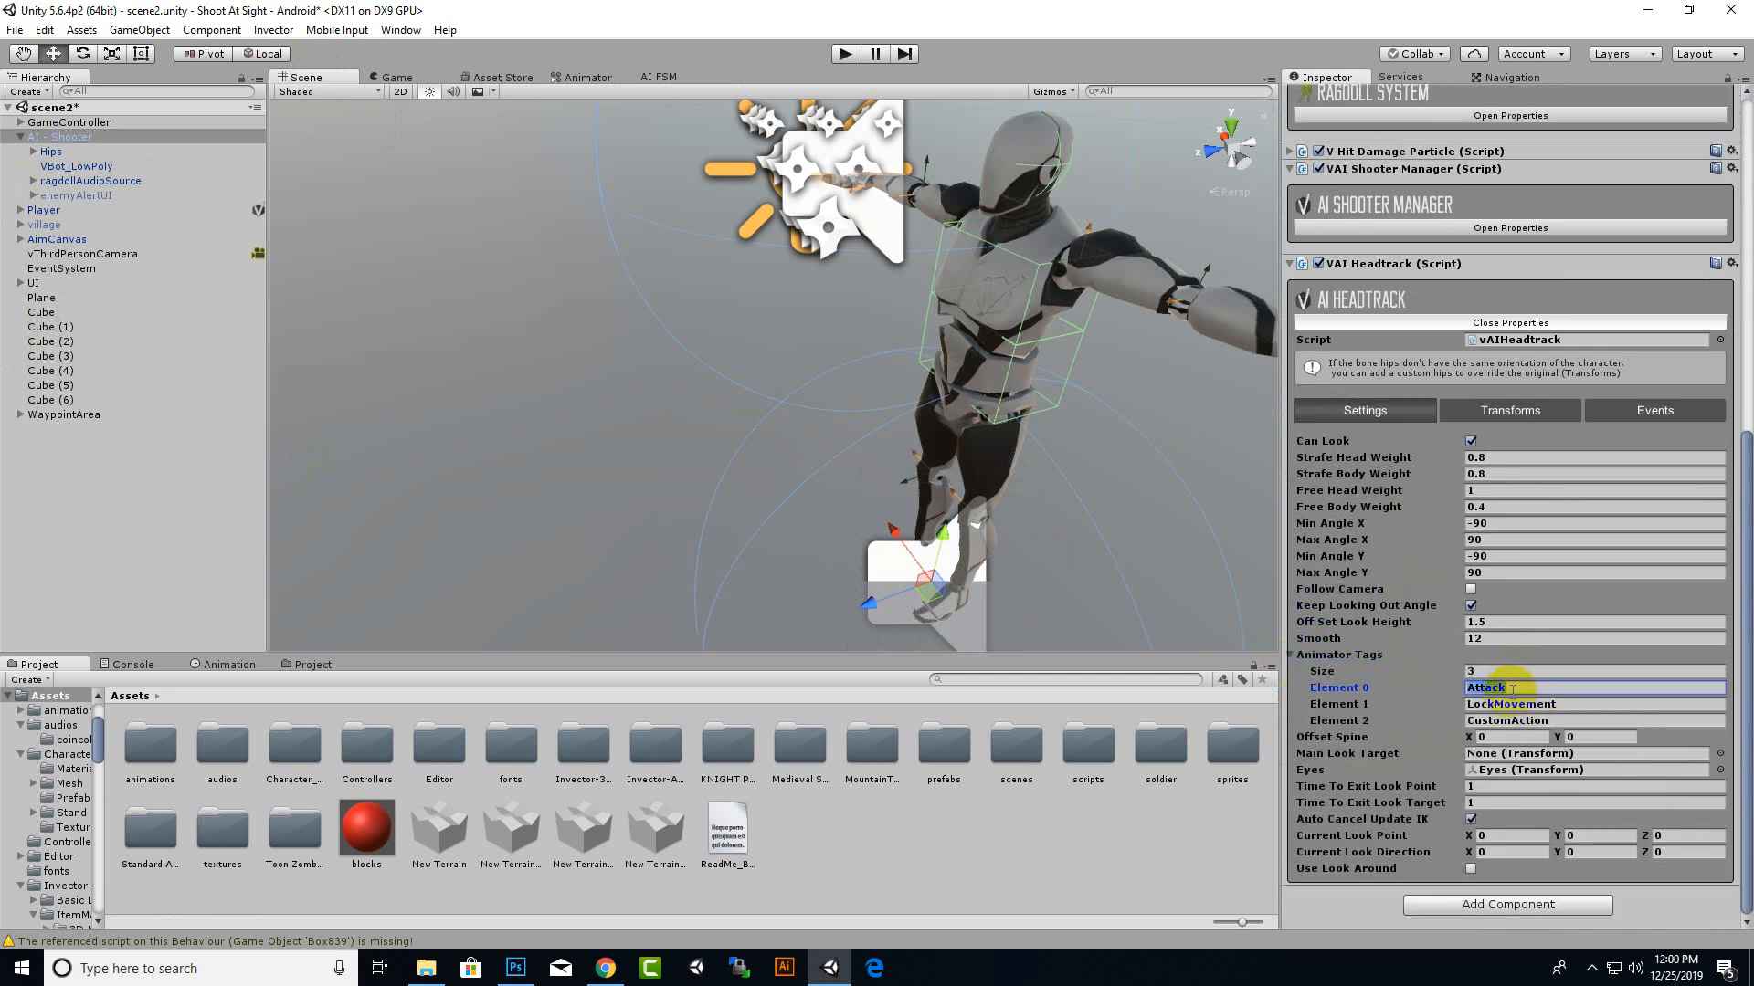
left_click(1545, 704)
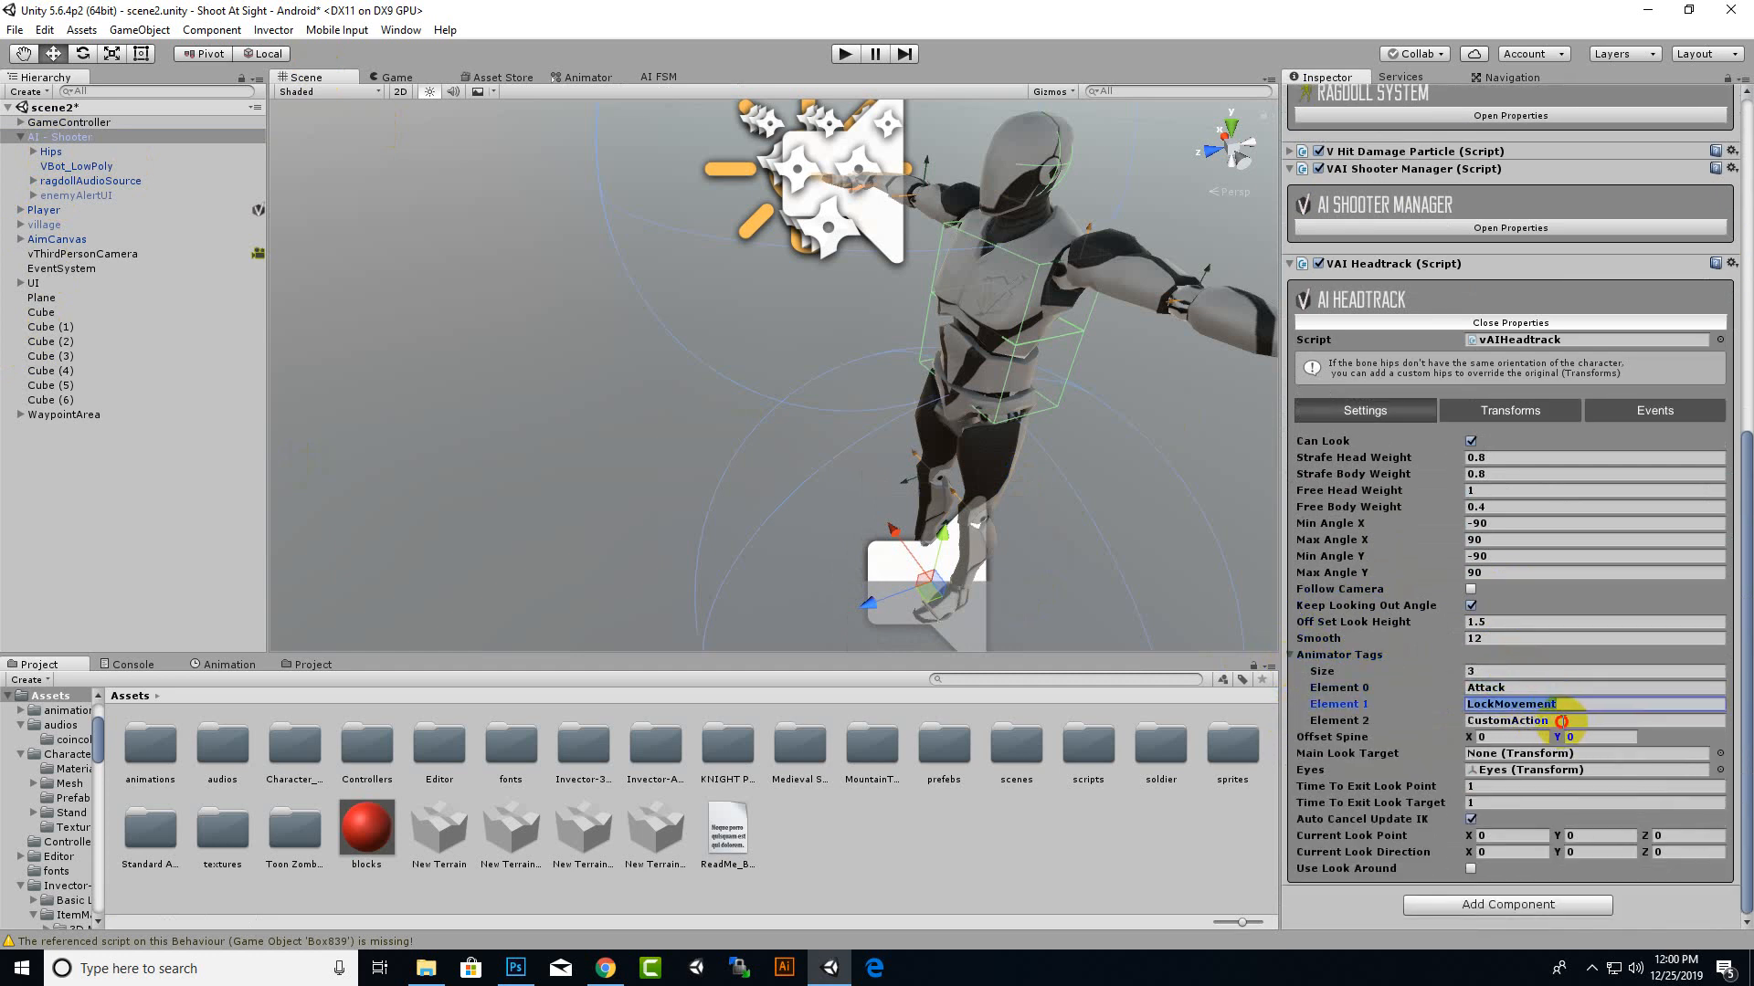
left_click(1562, 721)
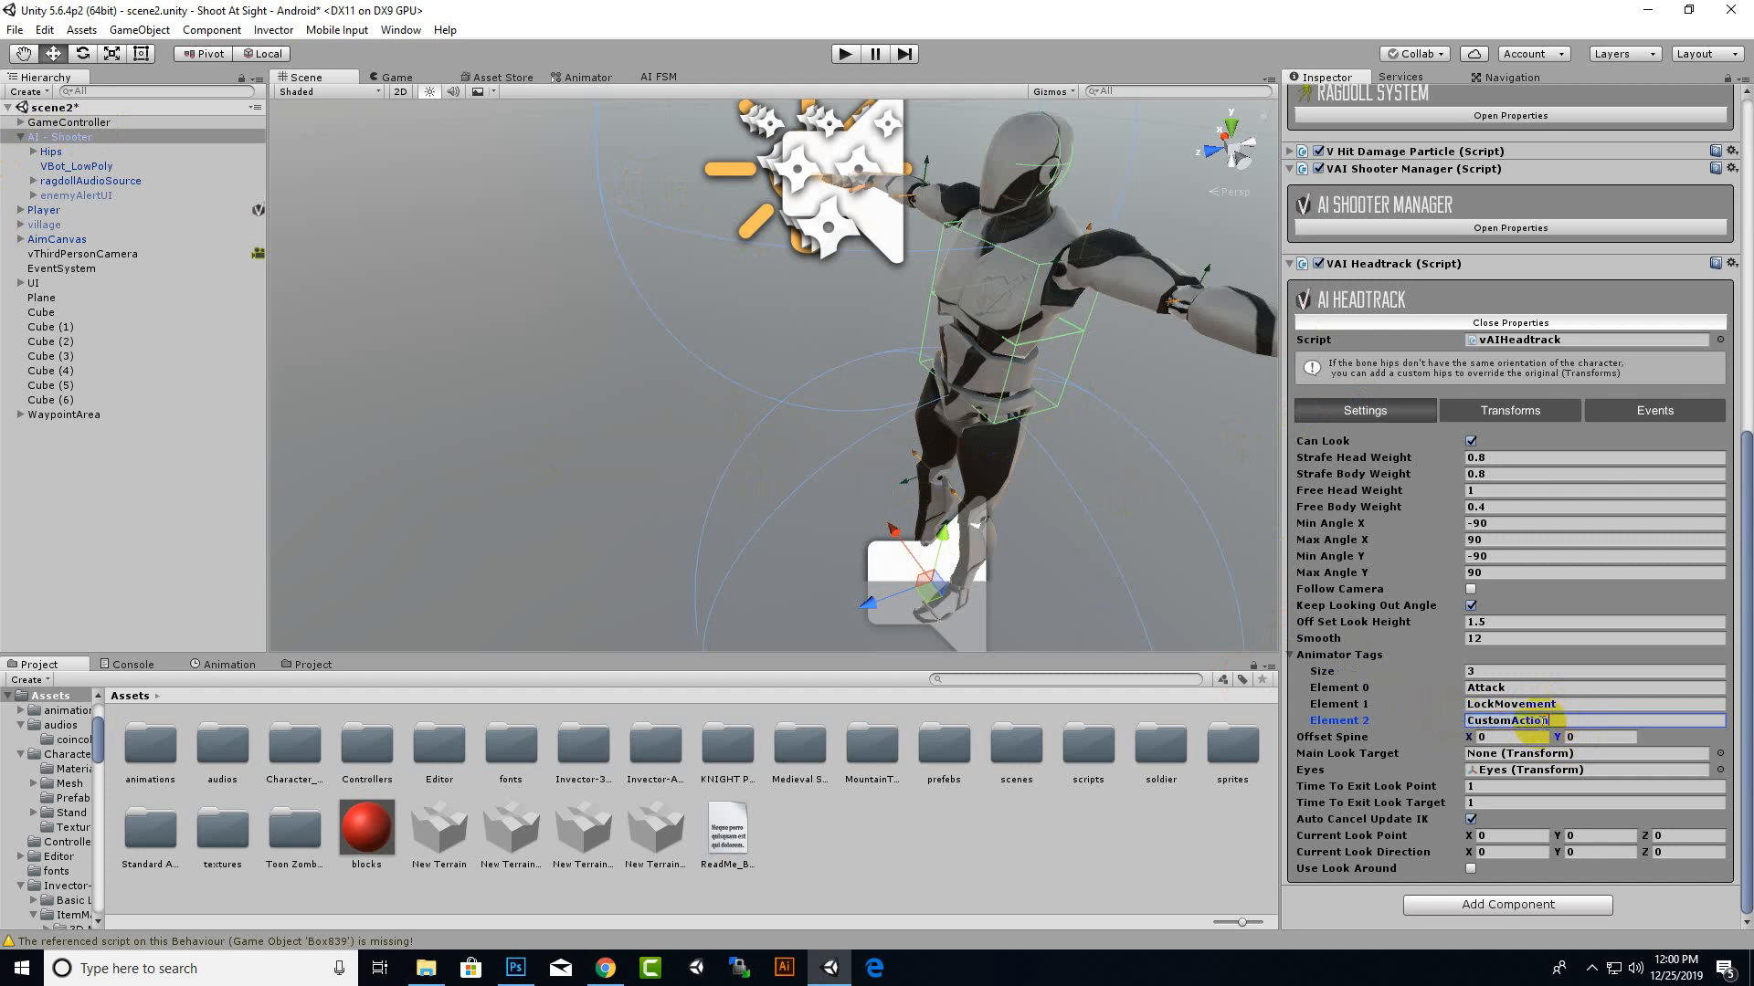
Step: Examine the Tag of the Pass_Card state in the Actions > Keycard sub-state machine of the AI - Shooter animator controller
left_click(582, 77)
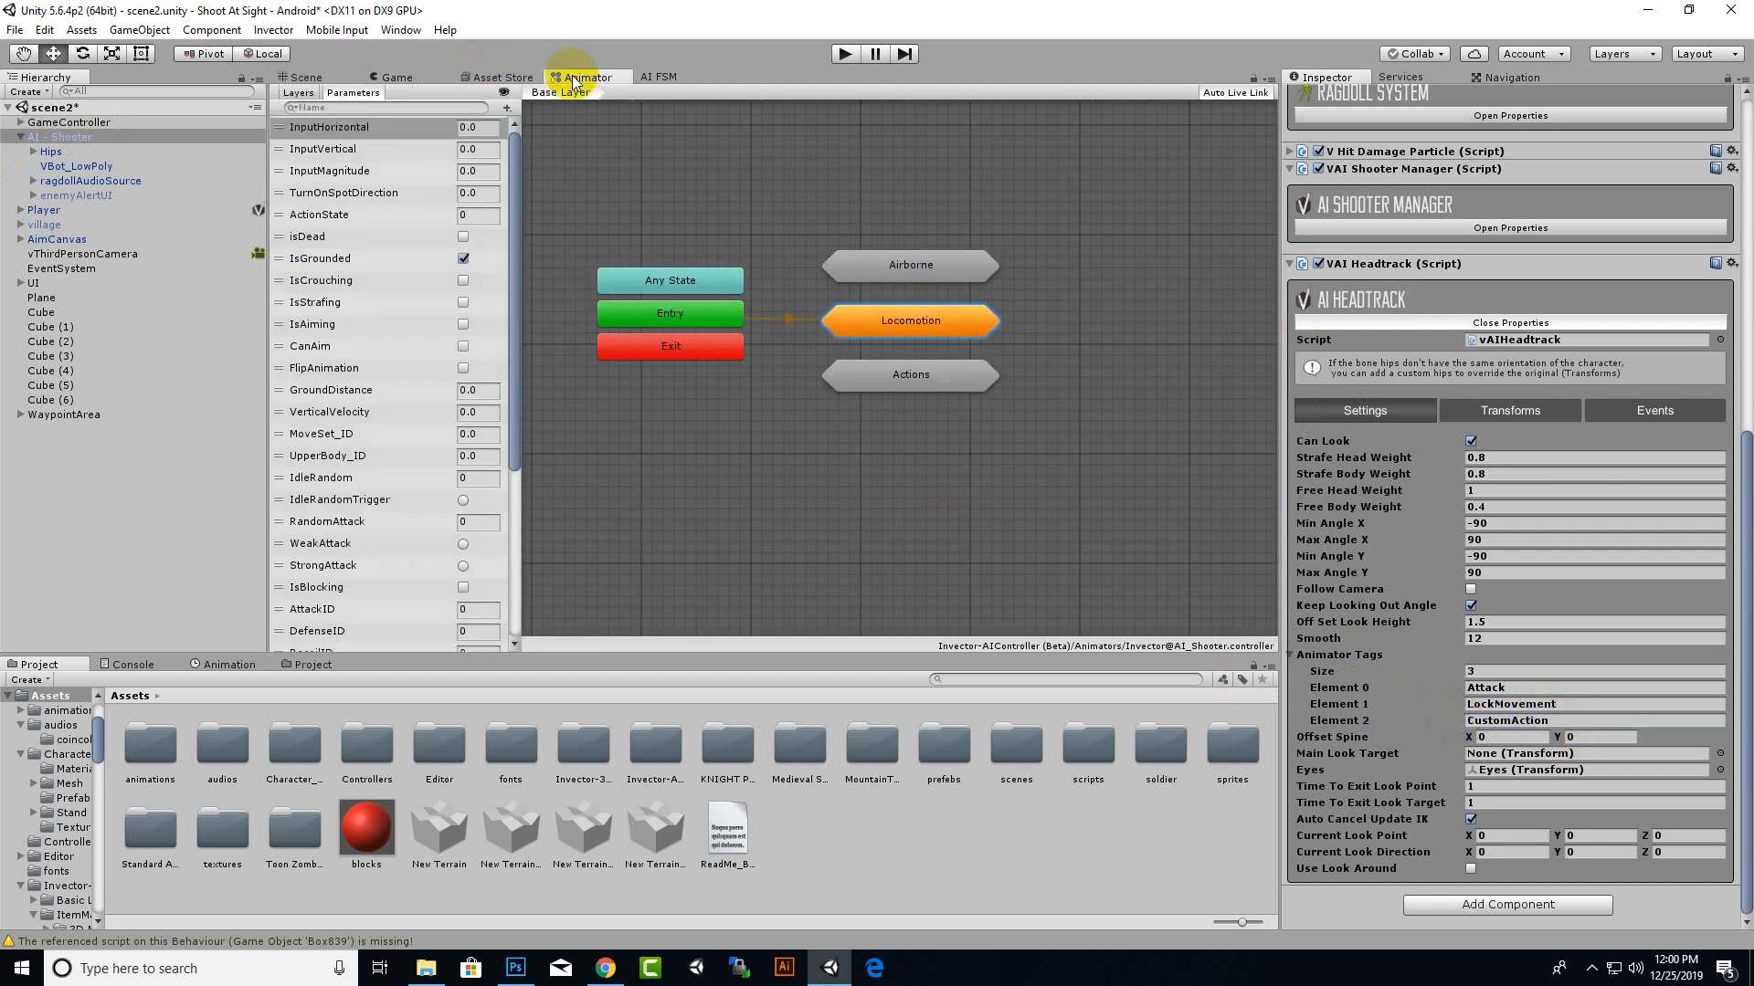
left_click(932, 377)
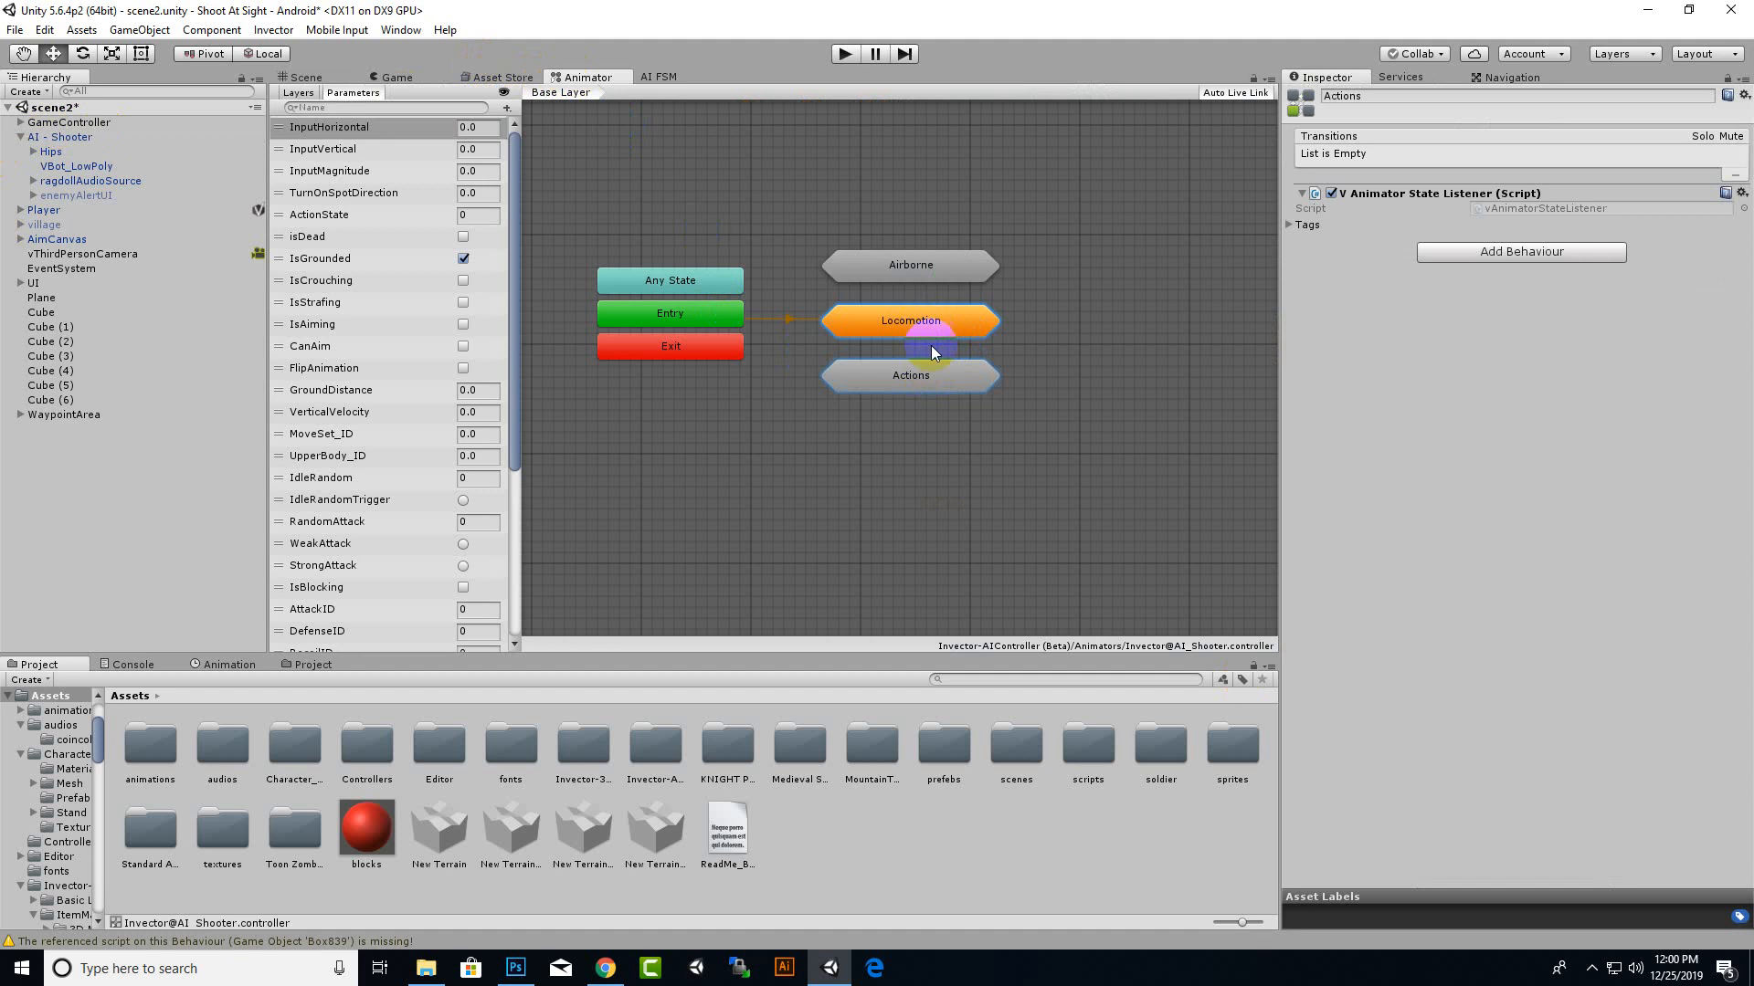
double_click(921, 374)
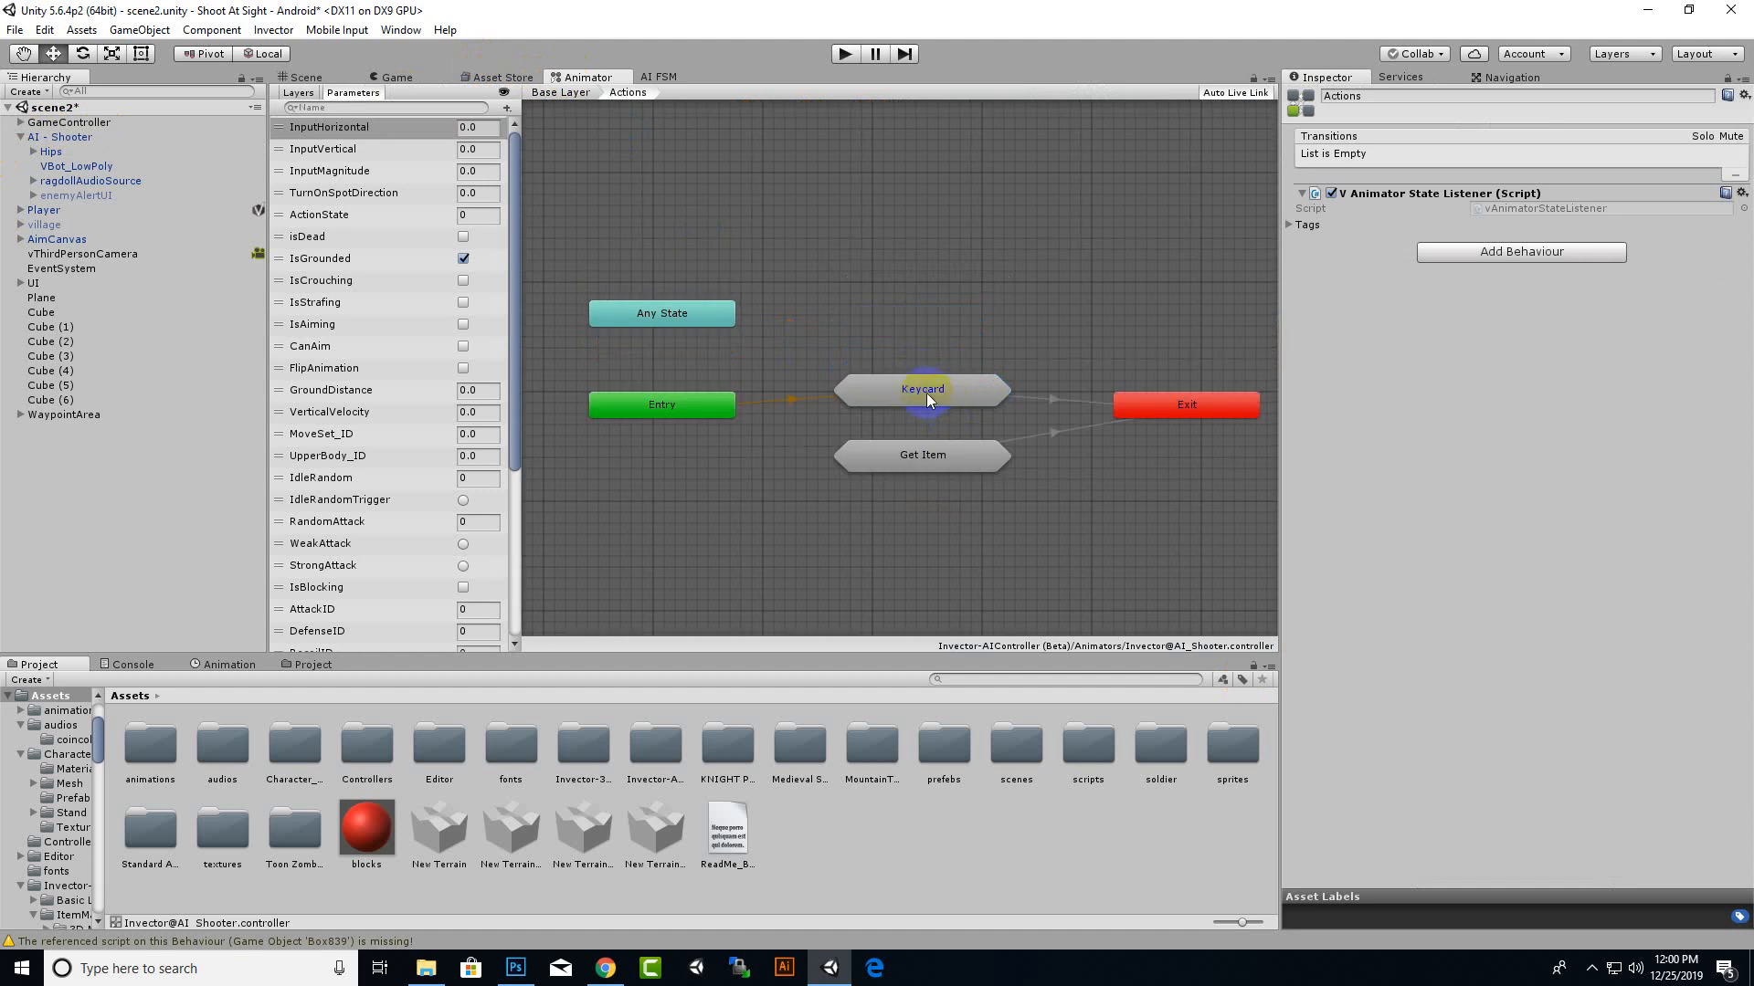
double_click(927, 393)
left_click(952, 413)
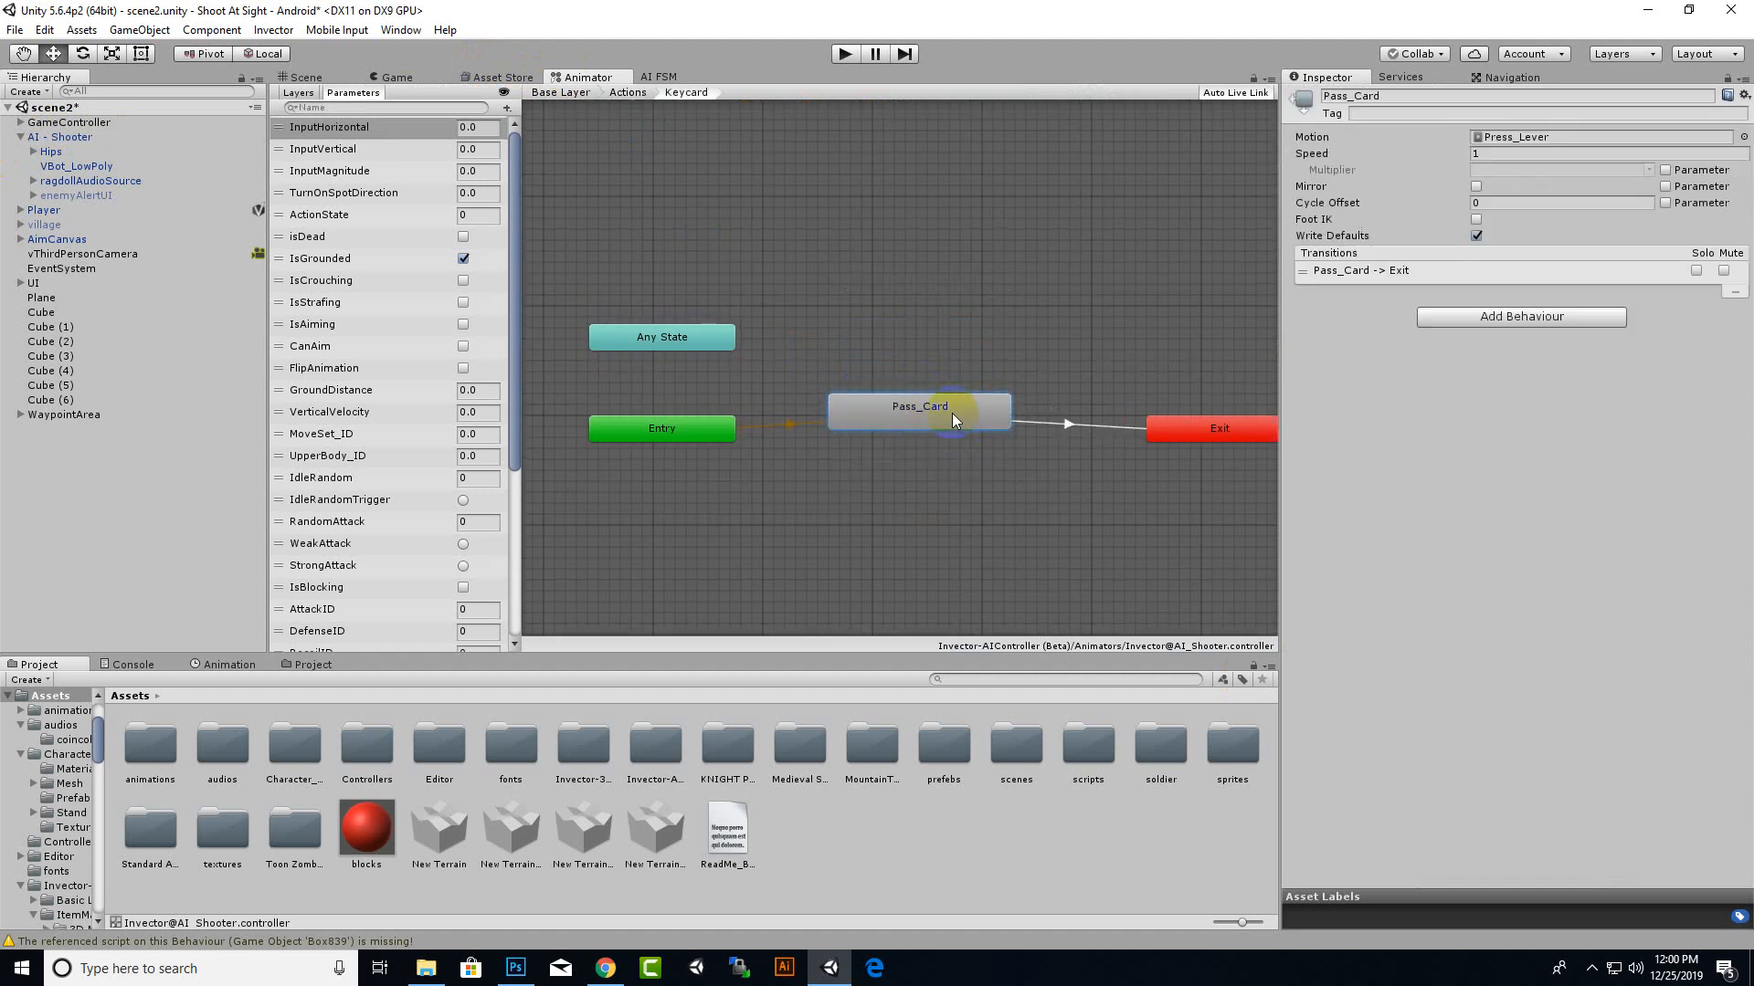
double_click(952, 413)
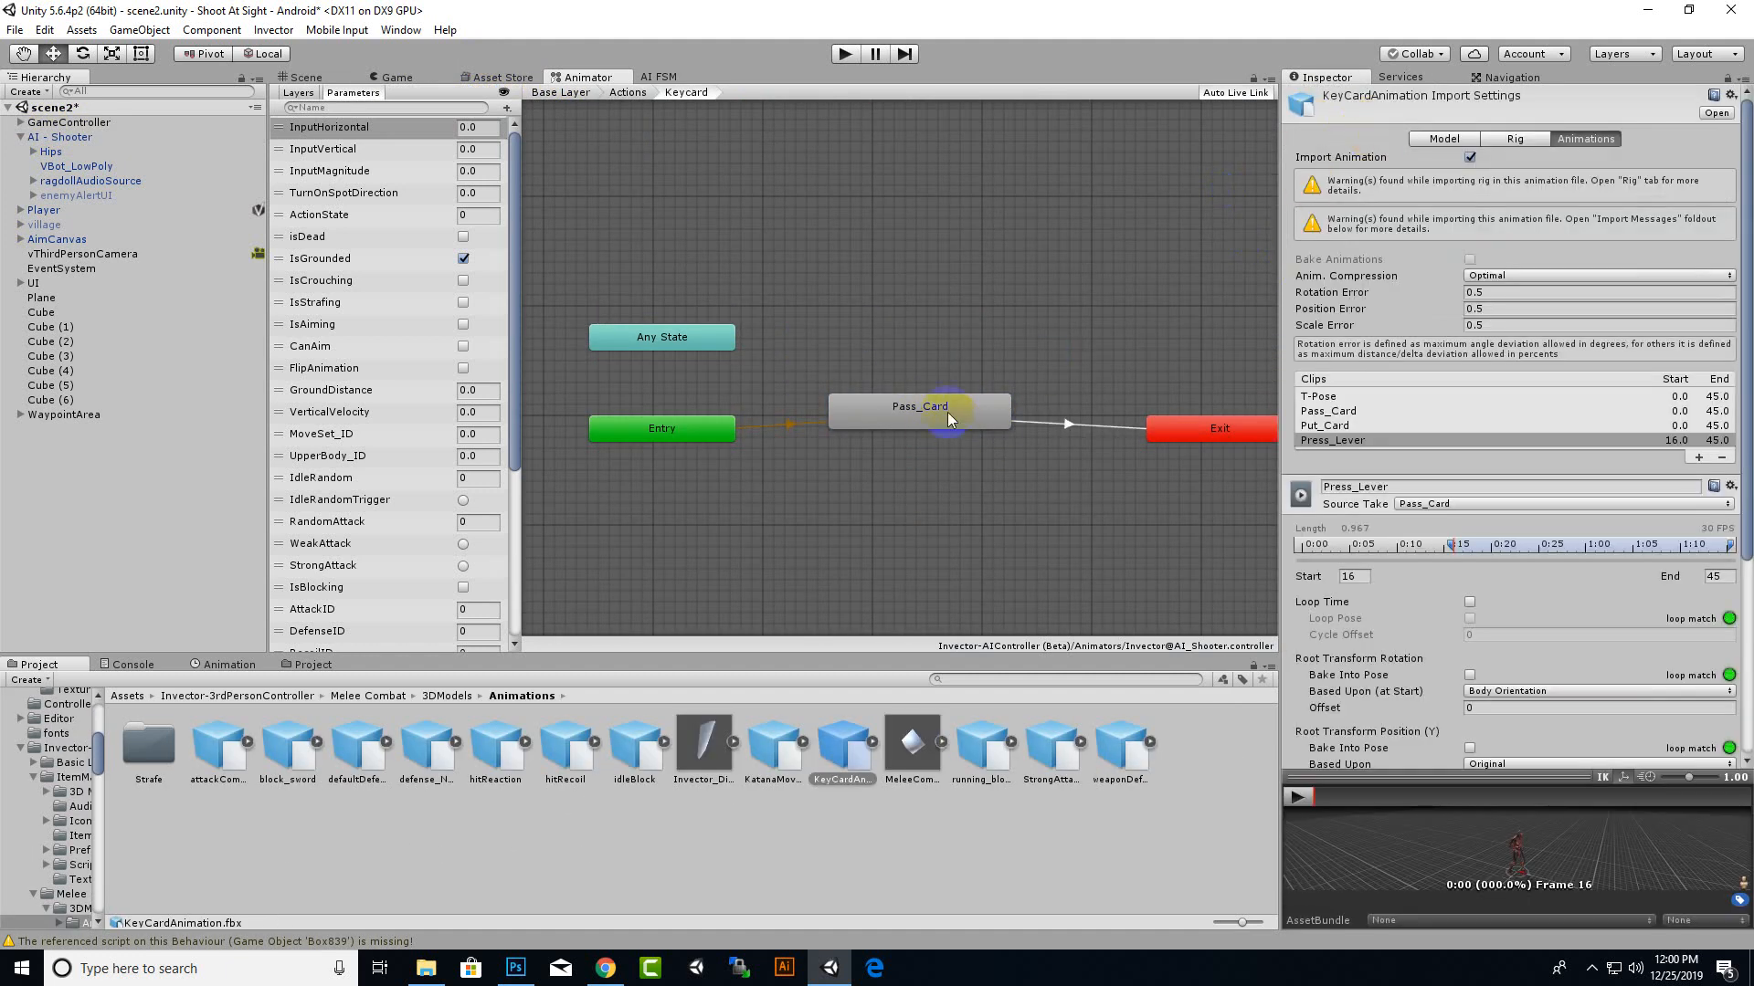
left_click(947, 419)
left_click(1437, 114)
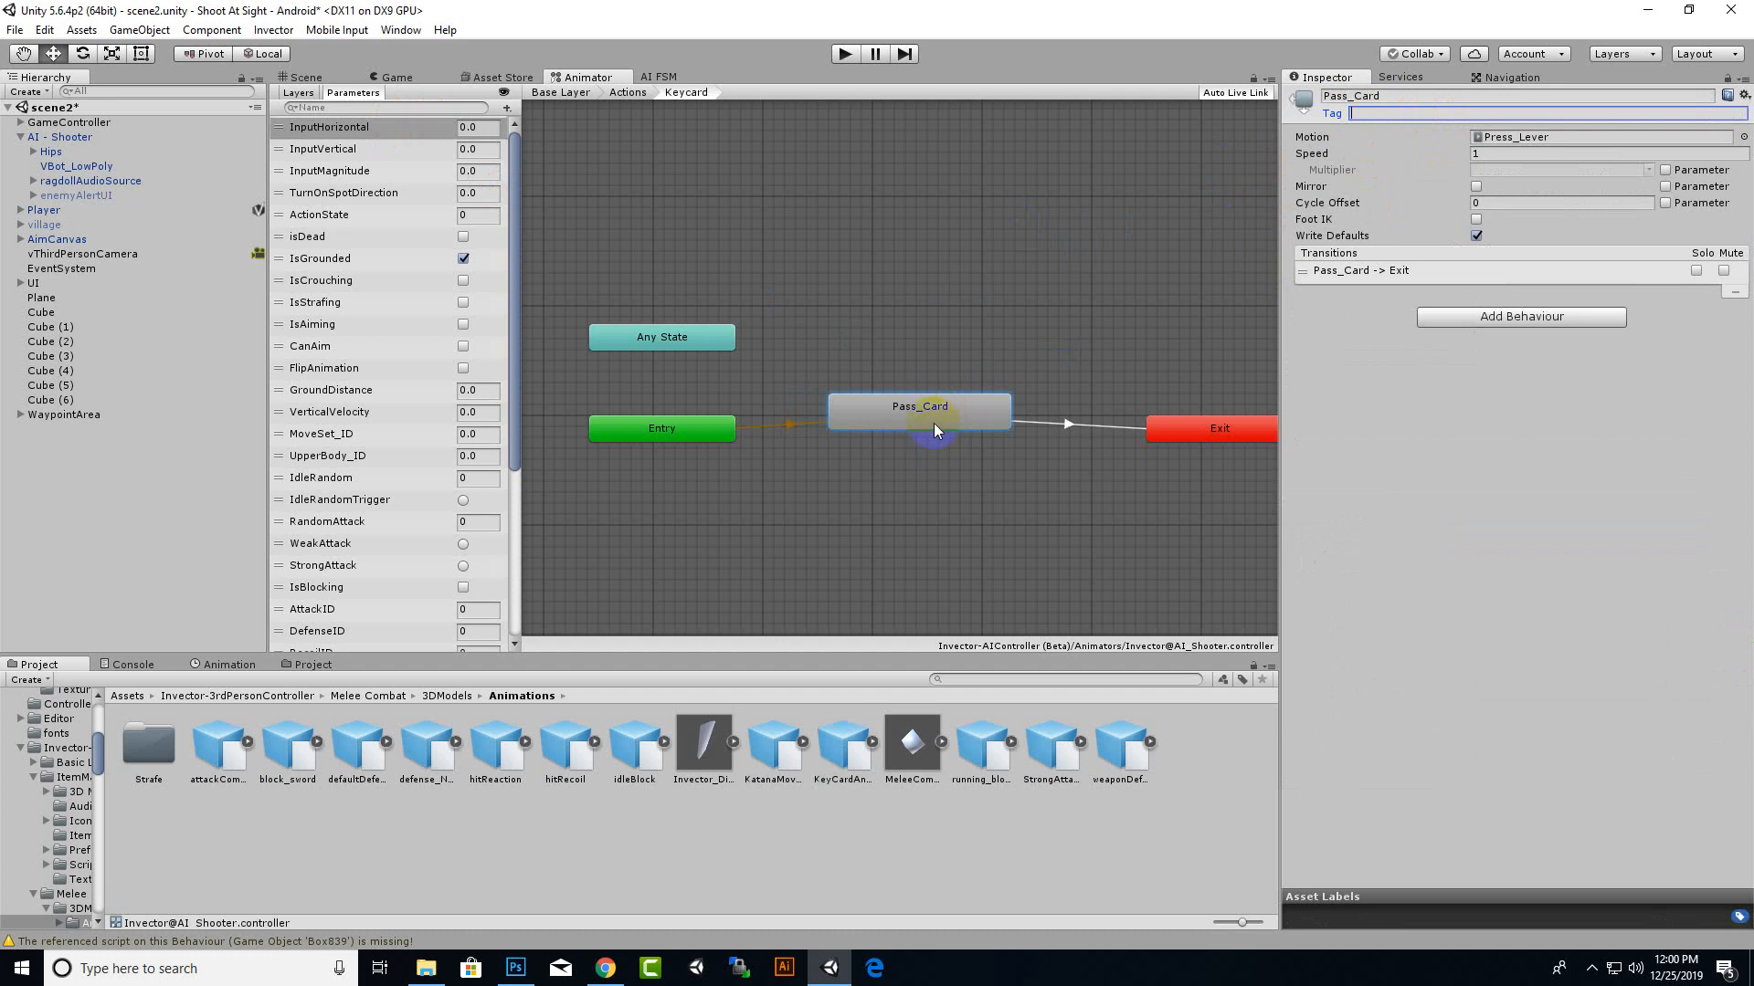
left_click(130, 696)
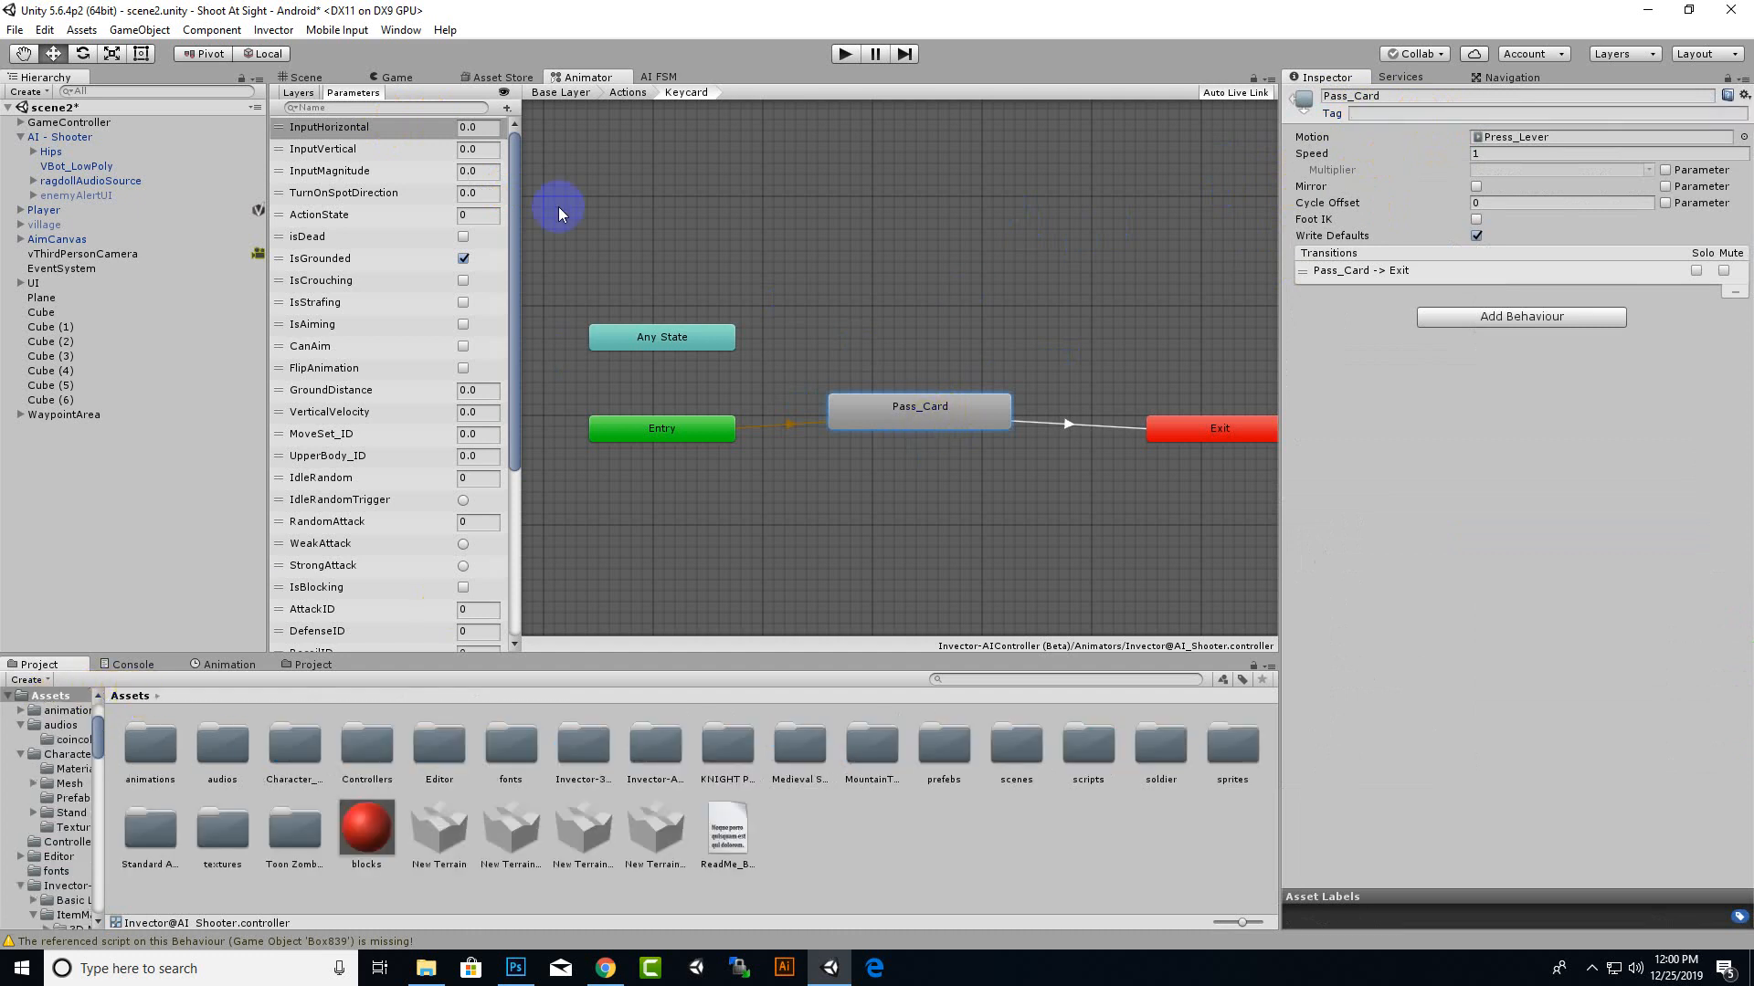
Step: Play-test the scene by moving the player around and shooting the AI - Shooter to check its head tracking, and stop play mode
left_click(302, 77)
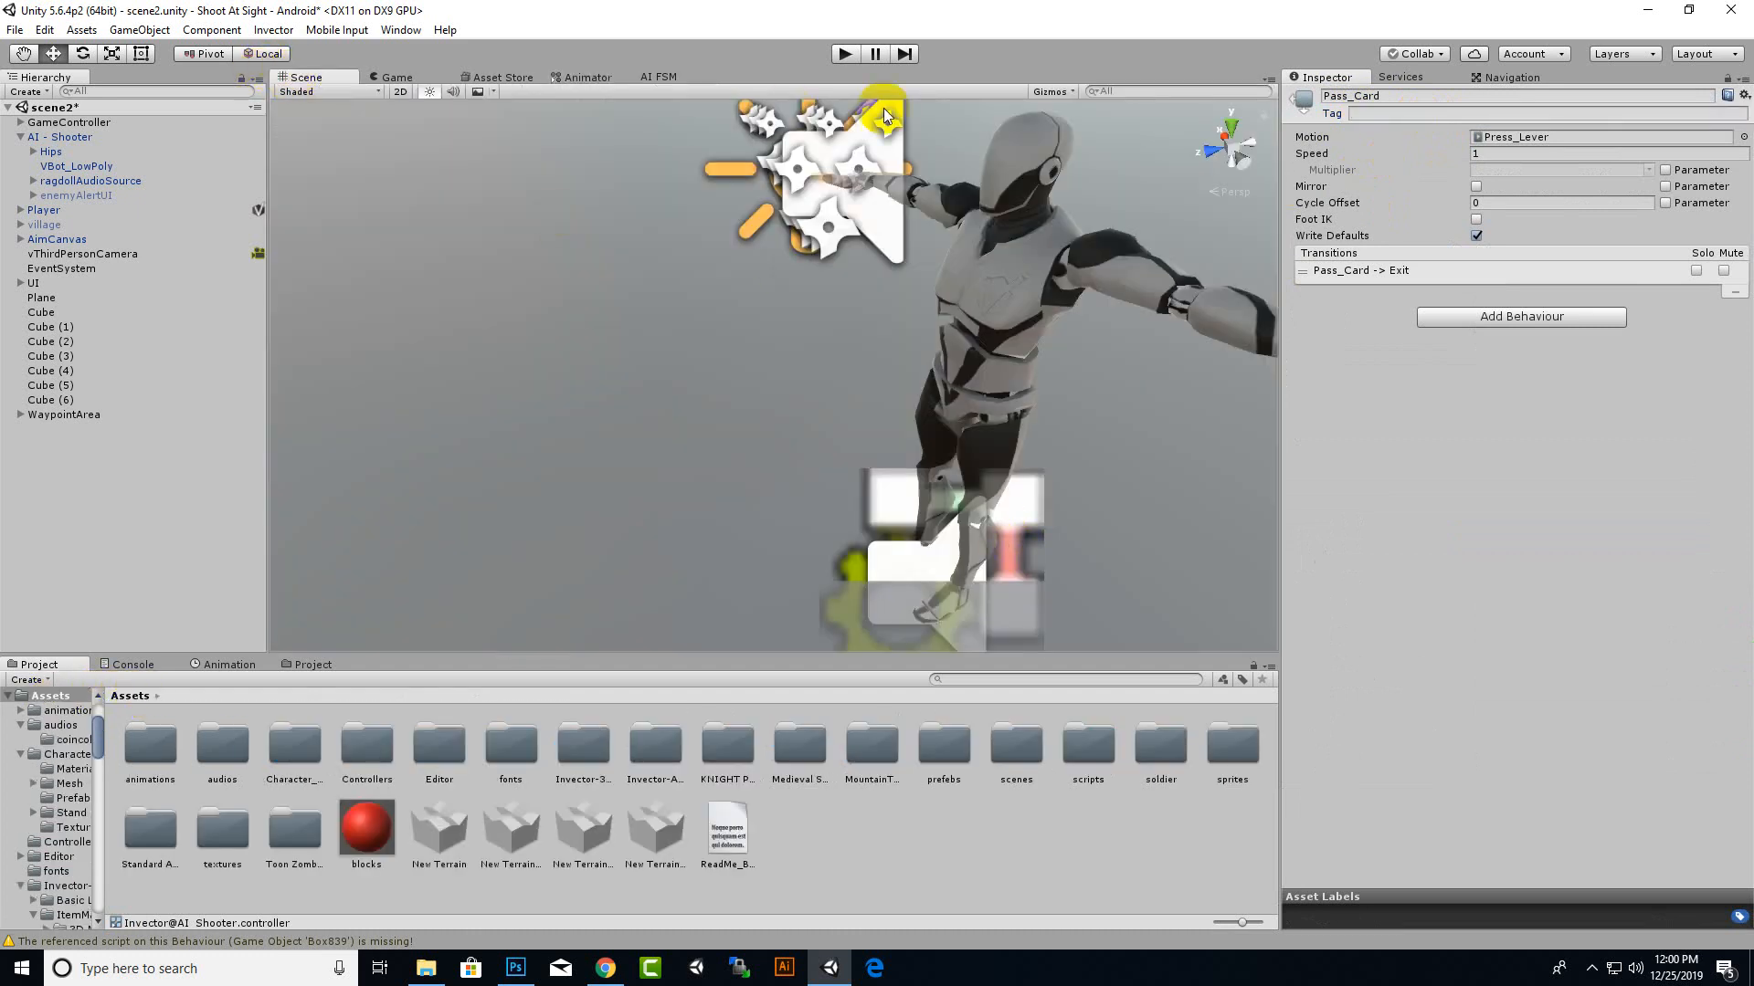
left_click(843, 57)
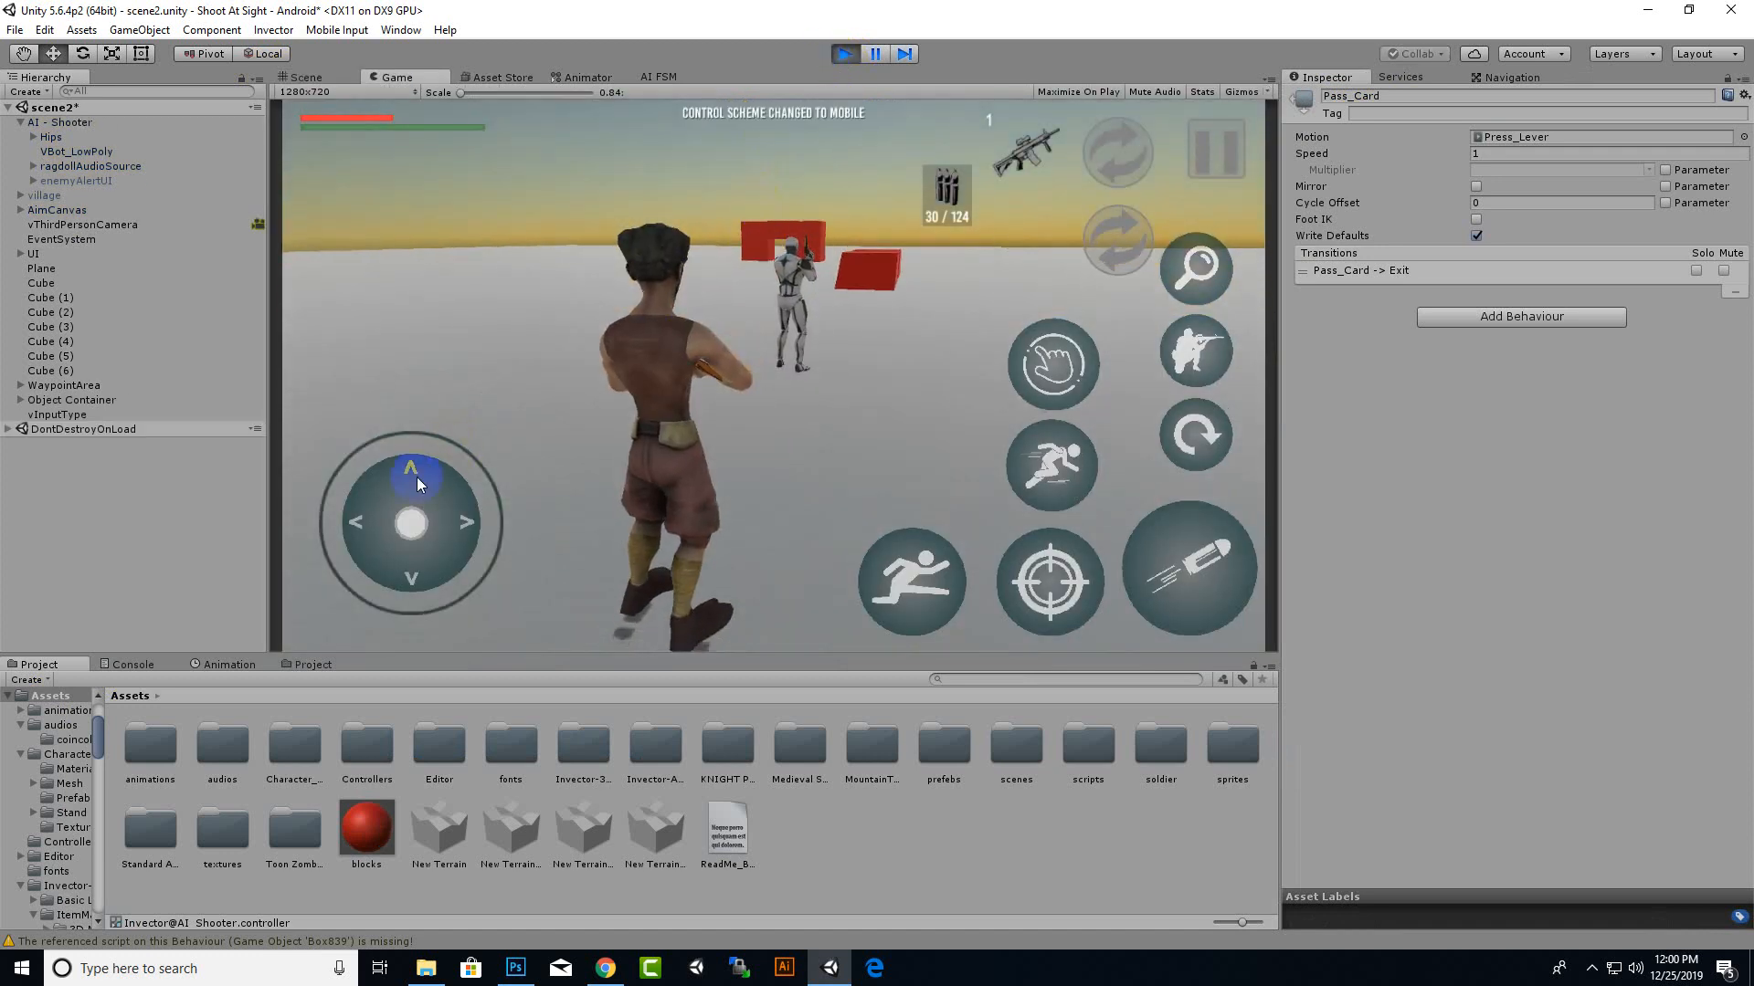
mouse_move(416, 476)
left_mouse_down()
mouse_move(433, 425)
mouse_move(411, 462)
mouse_move(441, 450)
left_mouse_up()
left_click(1193, 571)
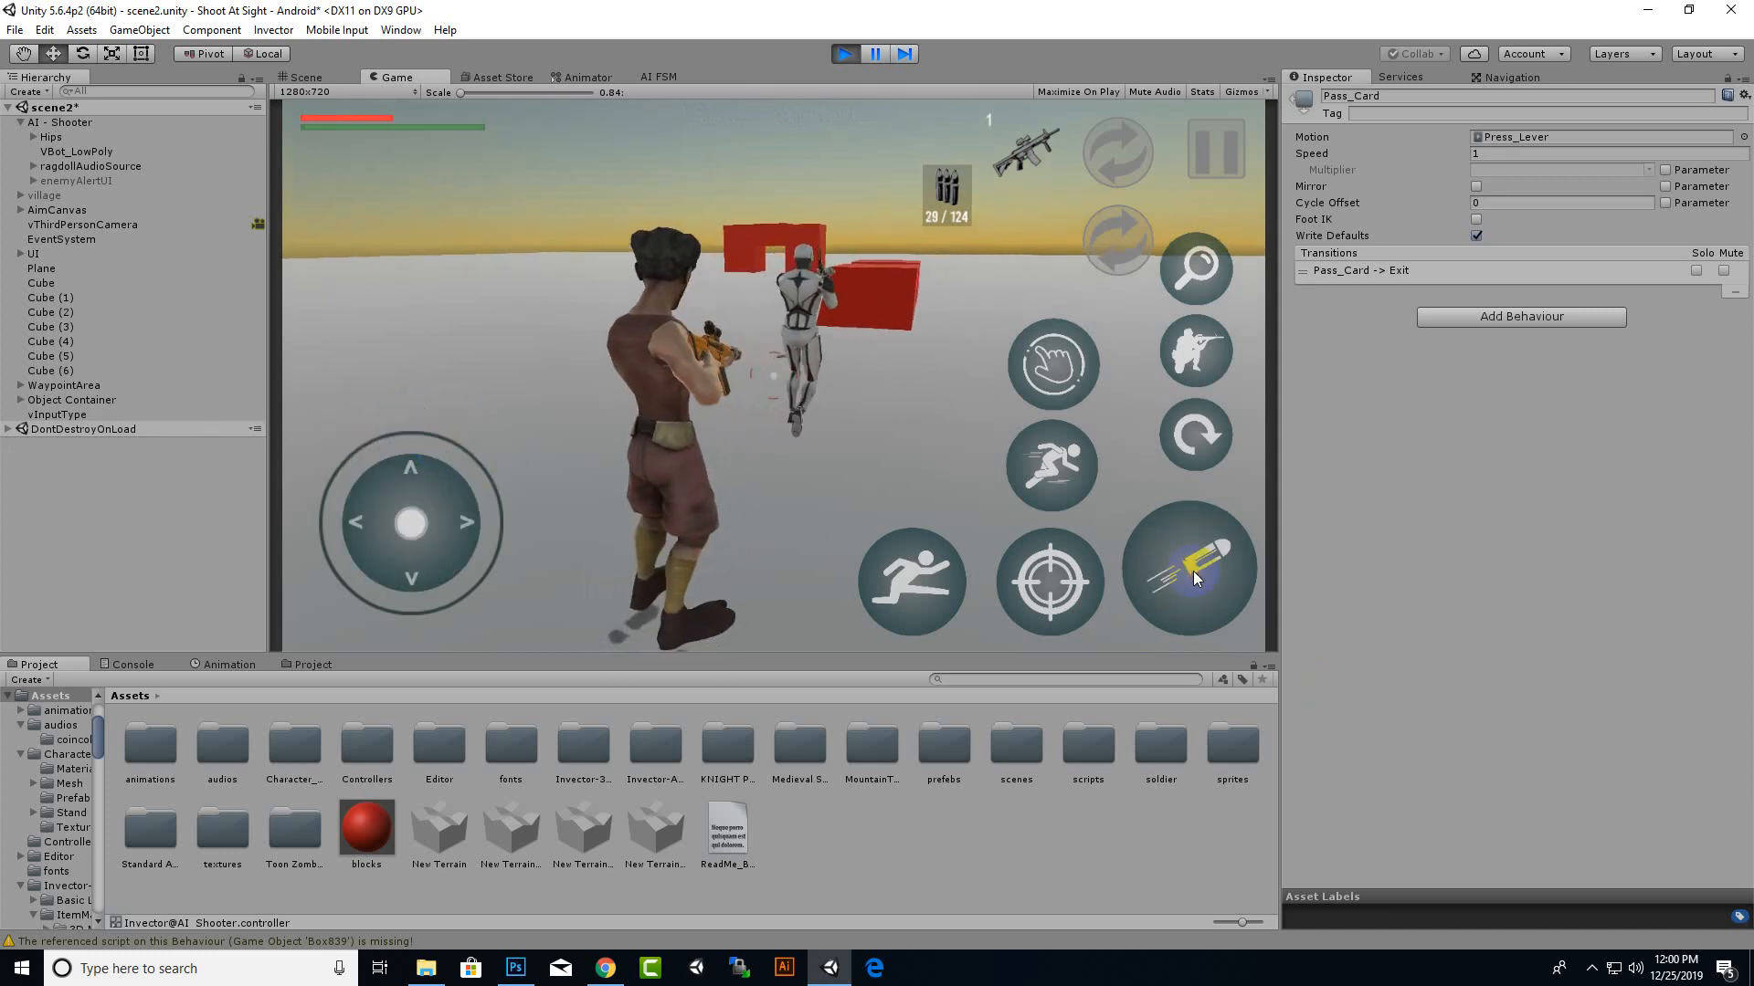
mouse_move(435, 497)
left_mouse_down()
mouse_move(497, 360)
mouse_move(393, 332)
mouse_move(418, 333)
left_mouse_up()
left_click(1187, 547)
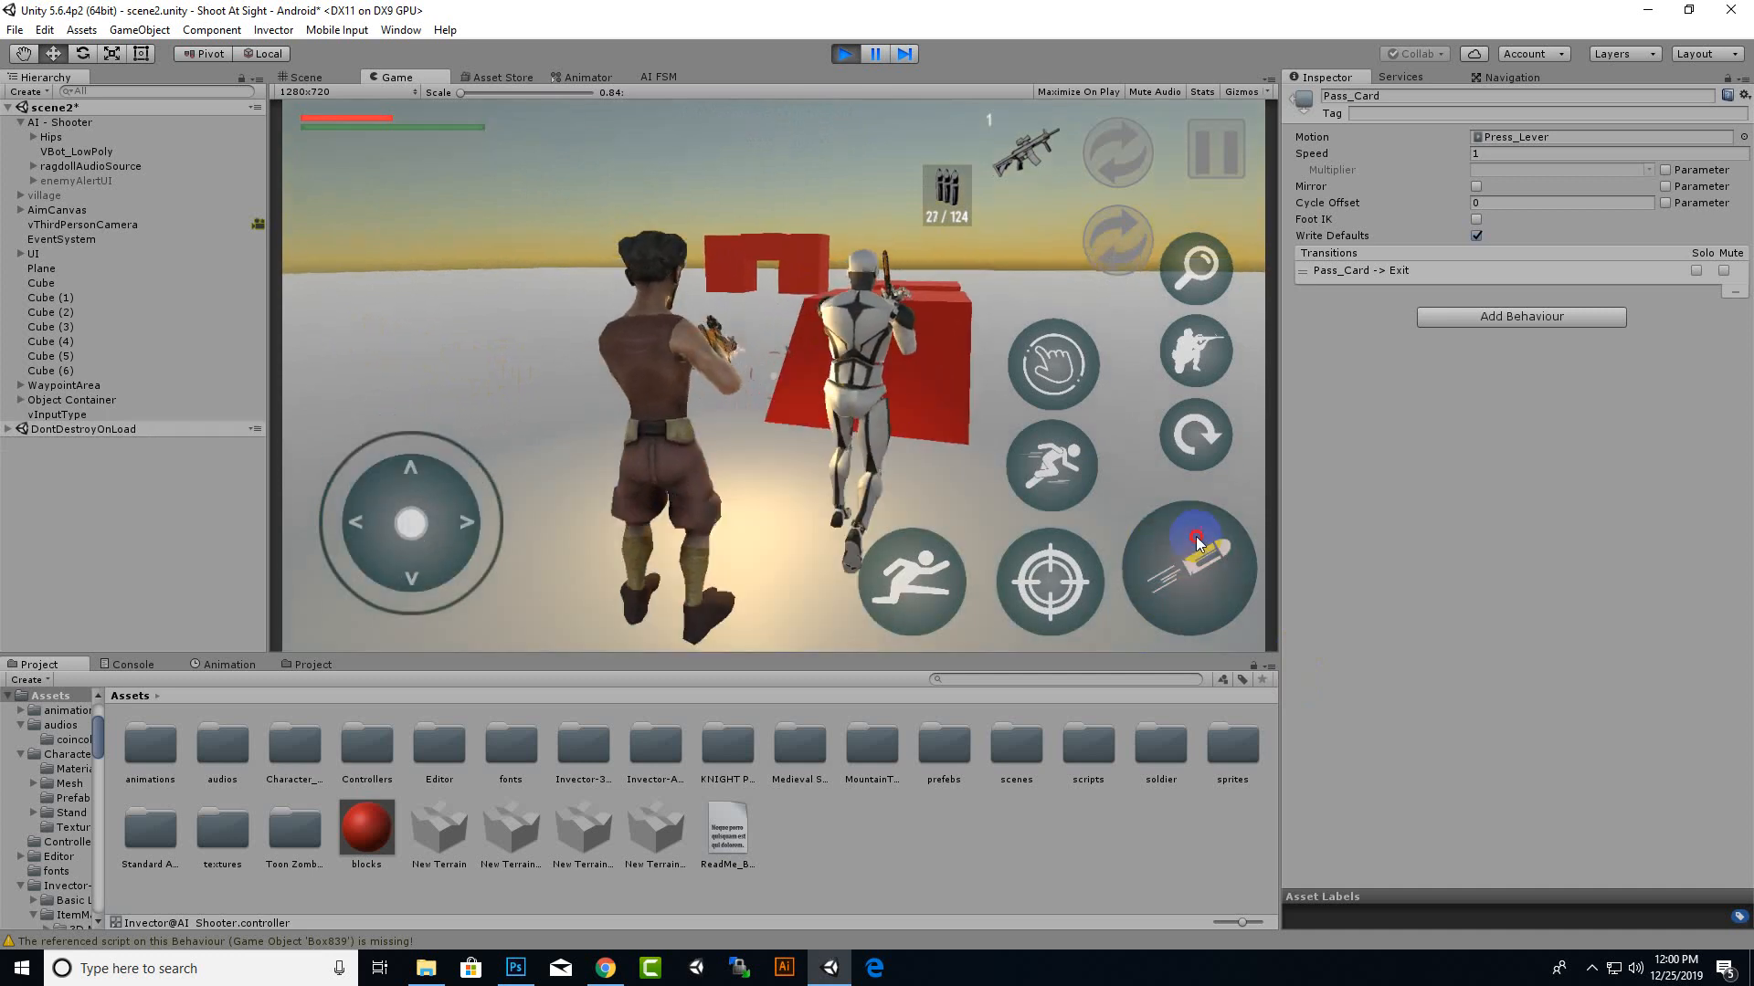
mouse_move(475, 489)
left_mouse_down()
mouse_move(454, 489)
mouse_move(519, 569)
mouse_move(272, 585)
mouse_move(451, 575)
left_mouse_up()
left_click(1124, 557)
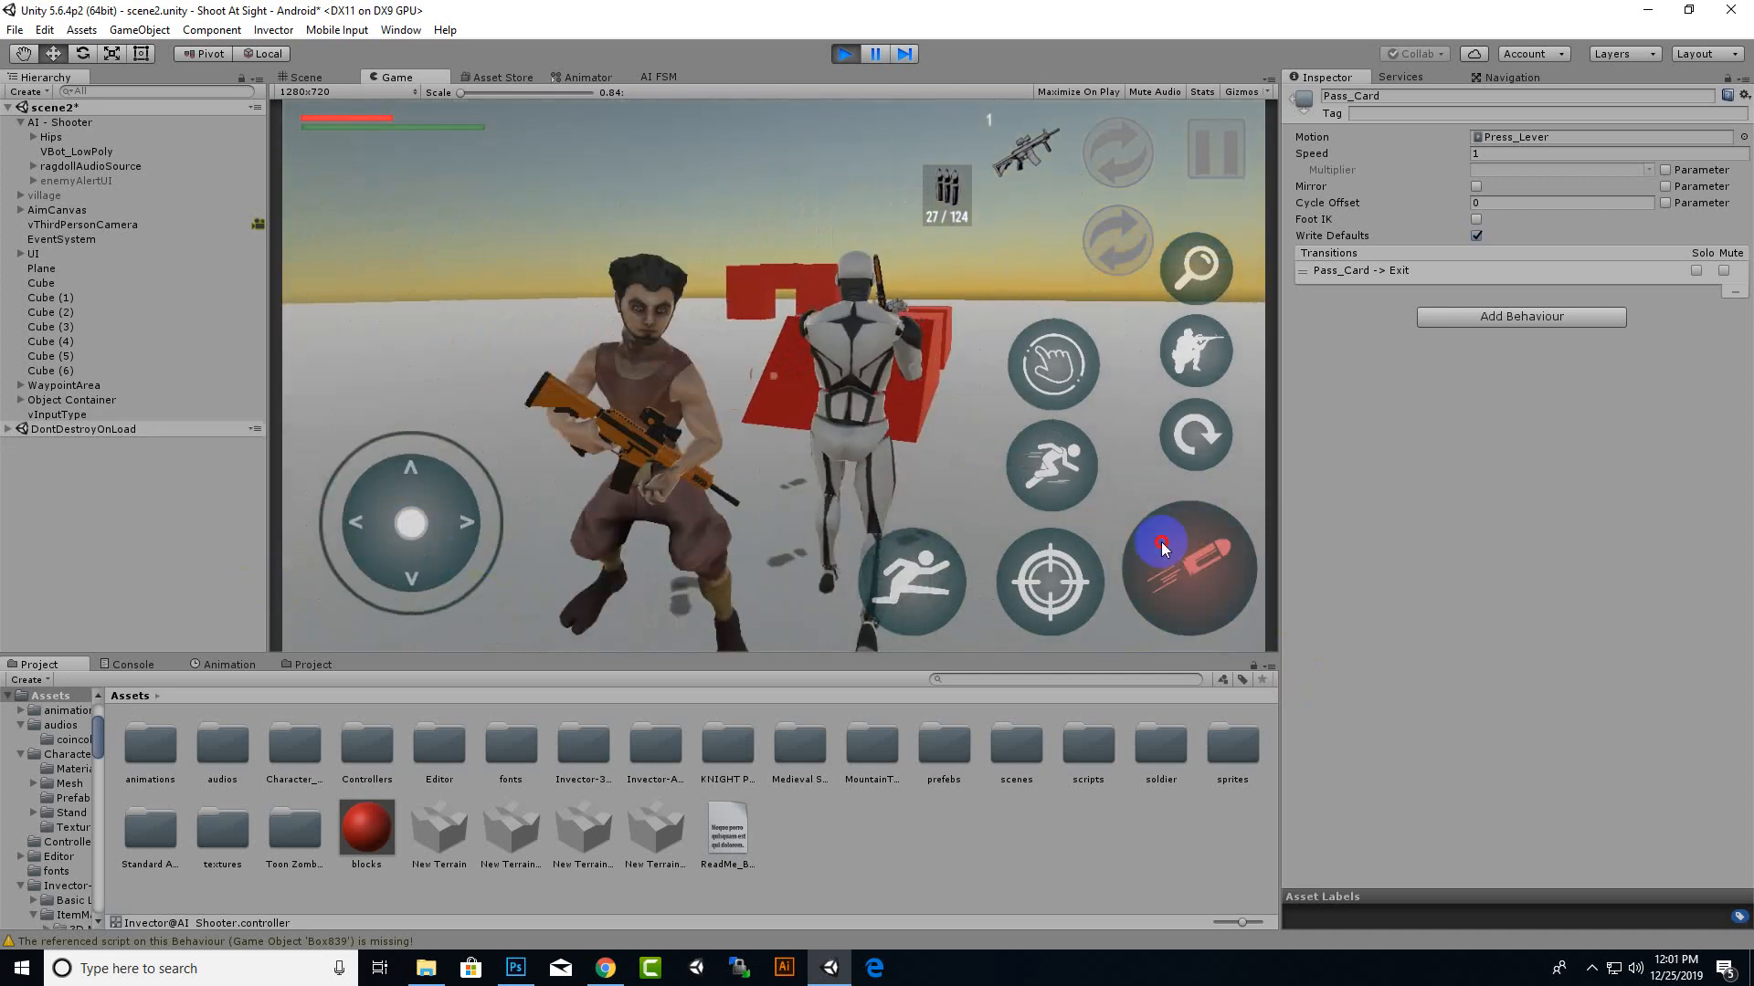
left_click_drag(431, 497, 452, 455)
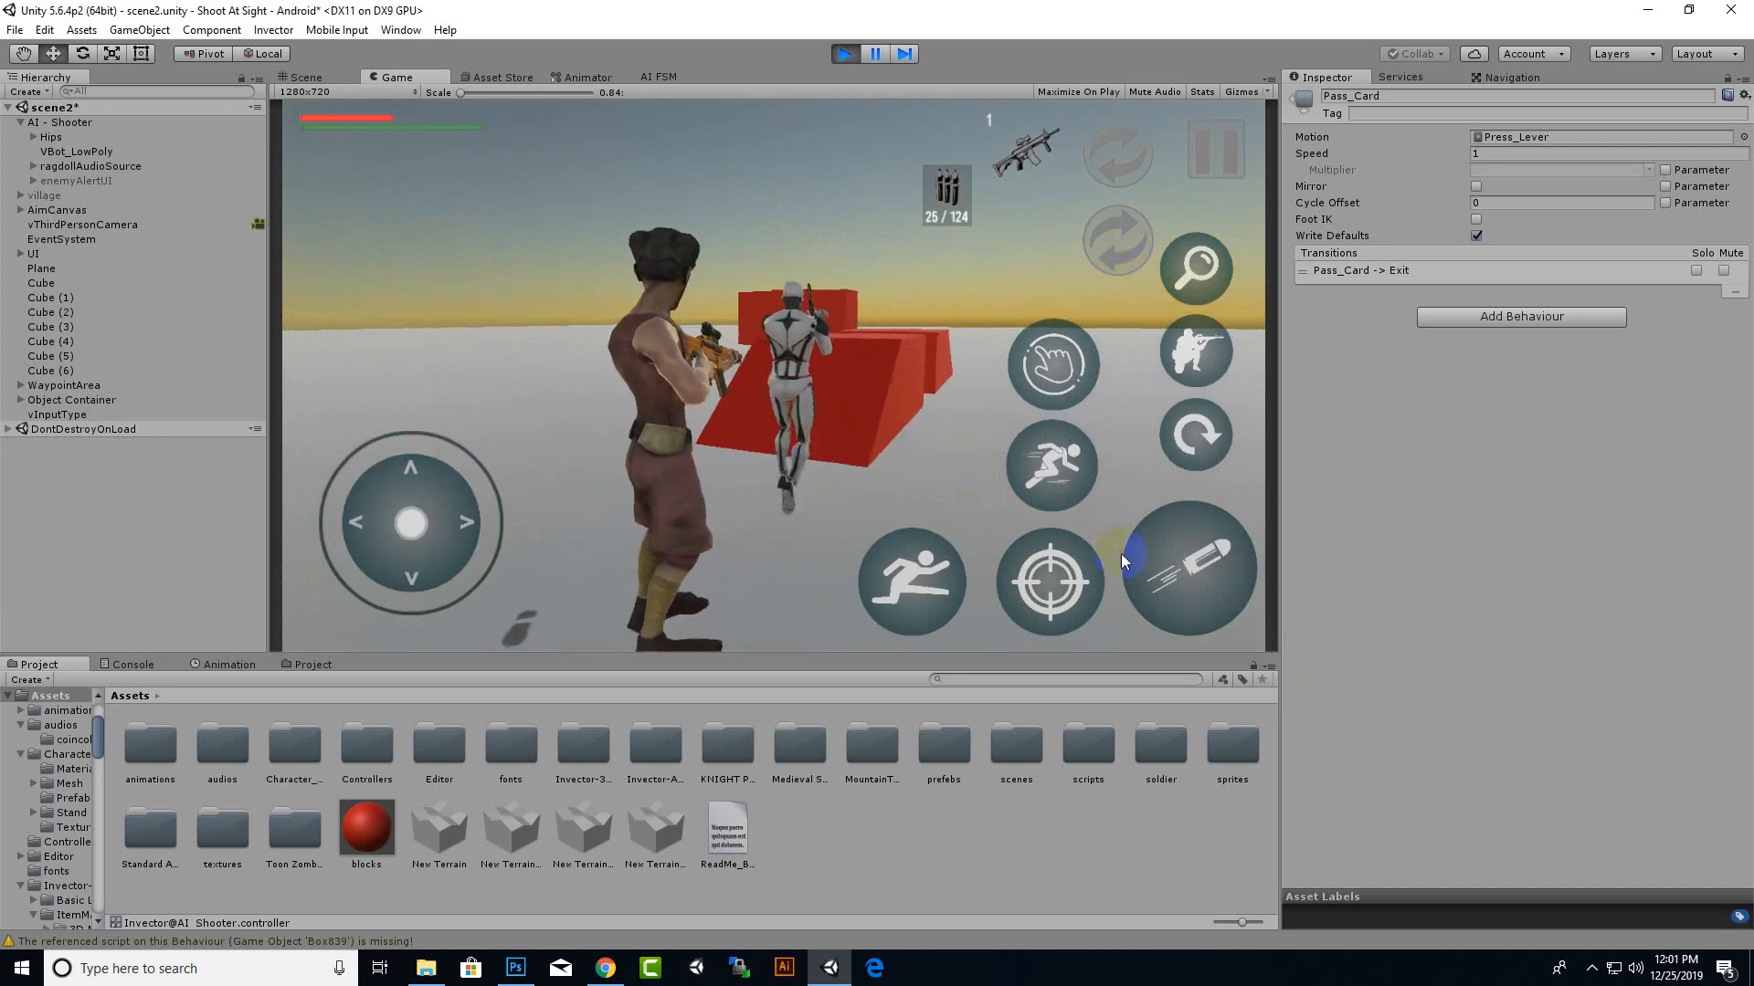
left_click(1159, 593)
mouse_move(383, 516)
left_mouse_down()
mouse_move(47, 541)
mouse_move(395, 524)
mouse_move(857, 553)
mouse_move(672, 559)
mouse_move(799, 507)
left_mouse_up()
left_click(844, 54)
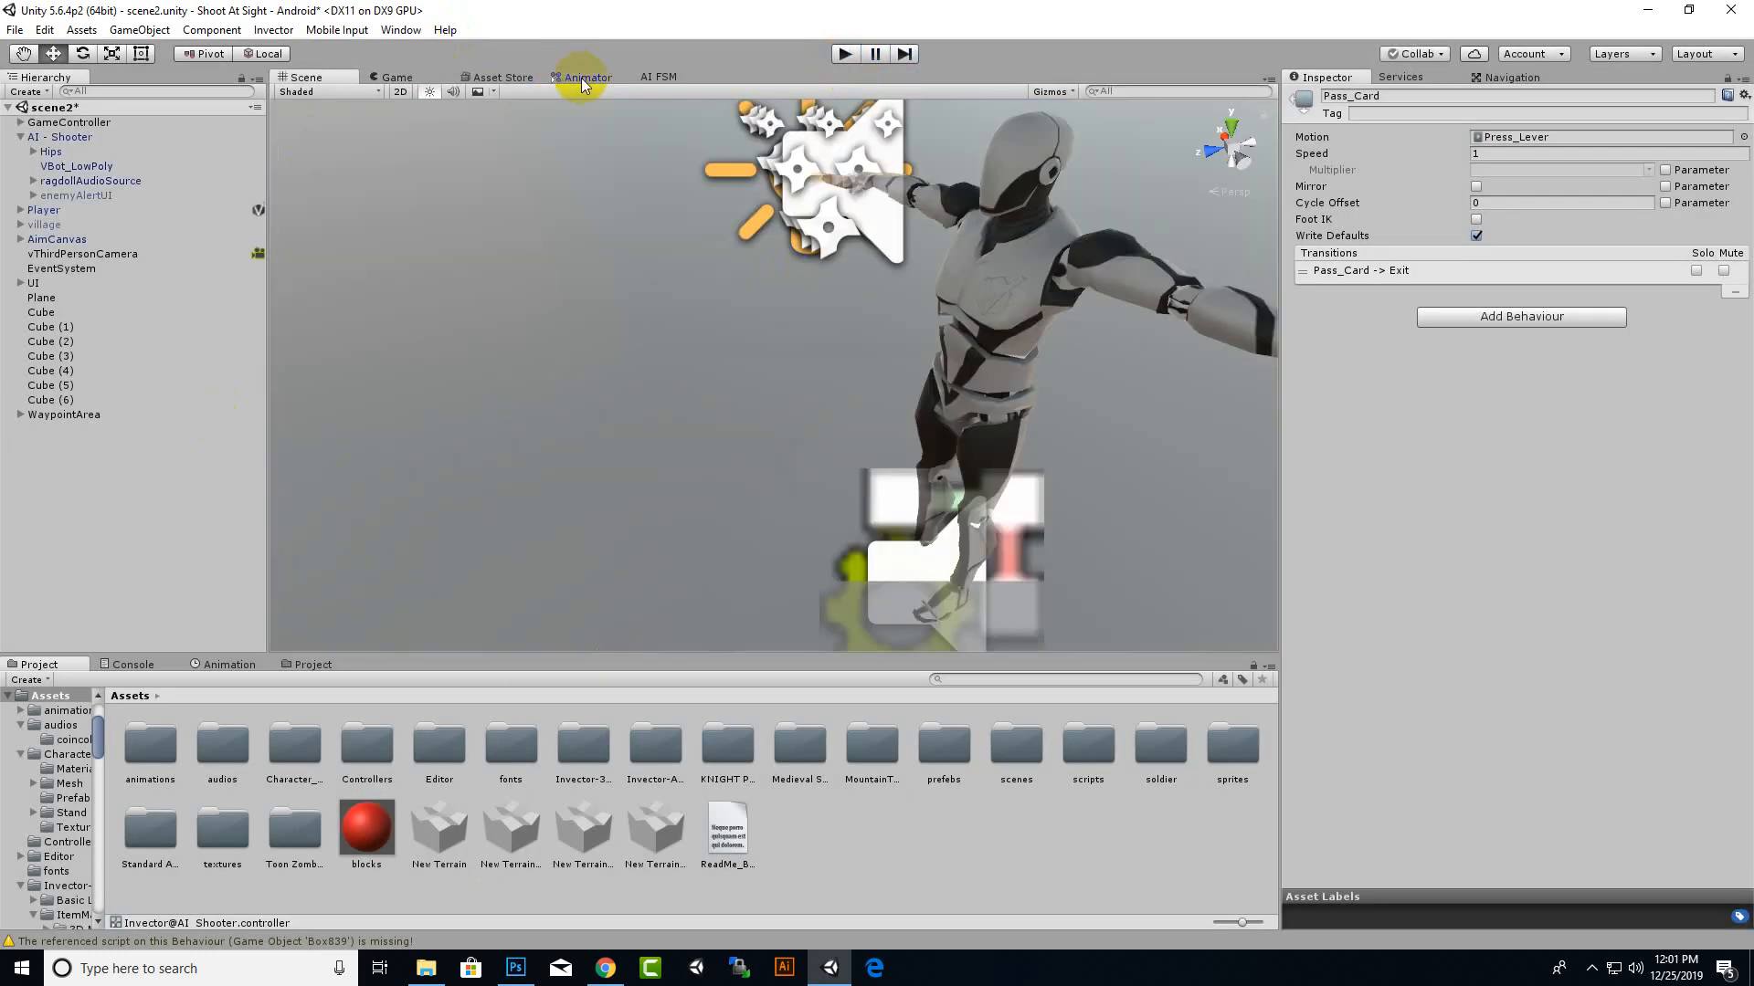
Step: Set the Custom Speed of the sprint state in the AI FSM to Walking
left_click(654, 78)
left_click(909, 426)
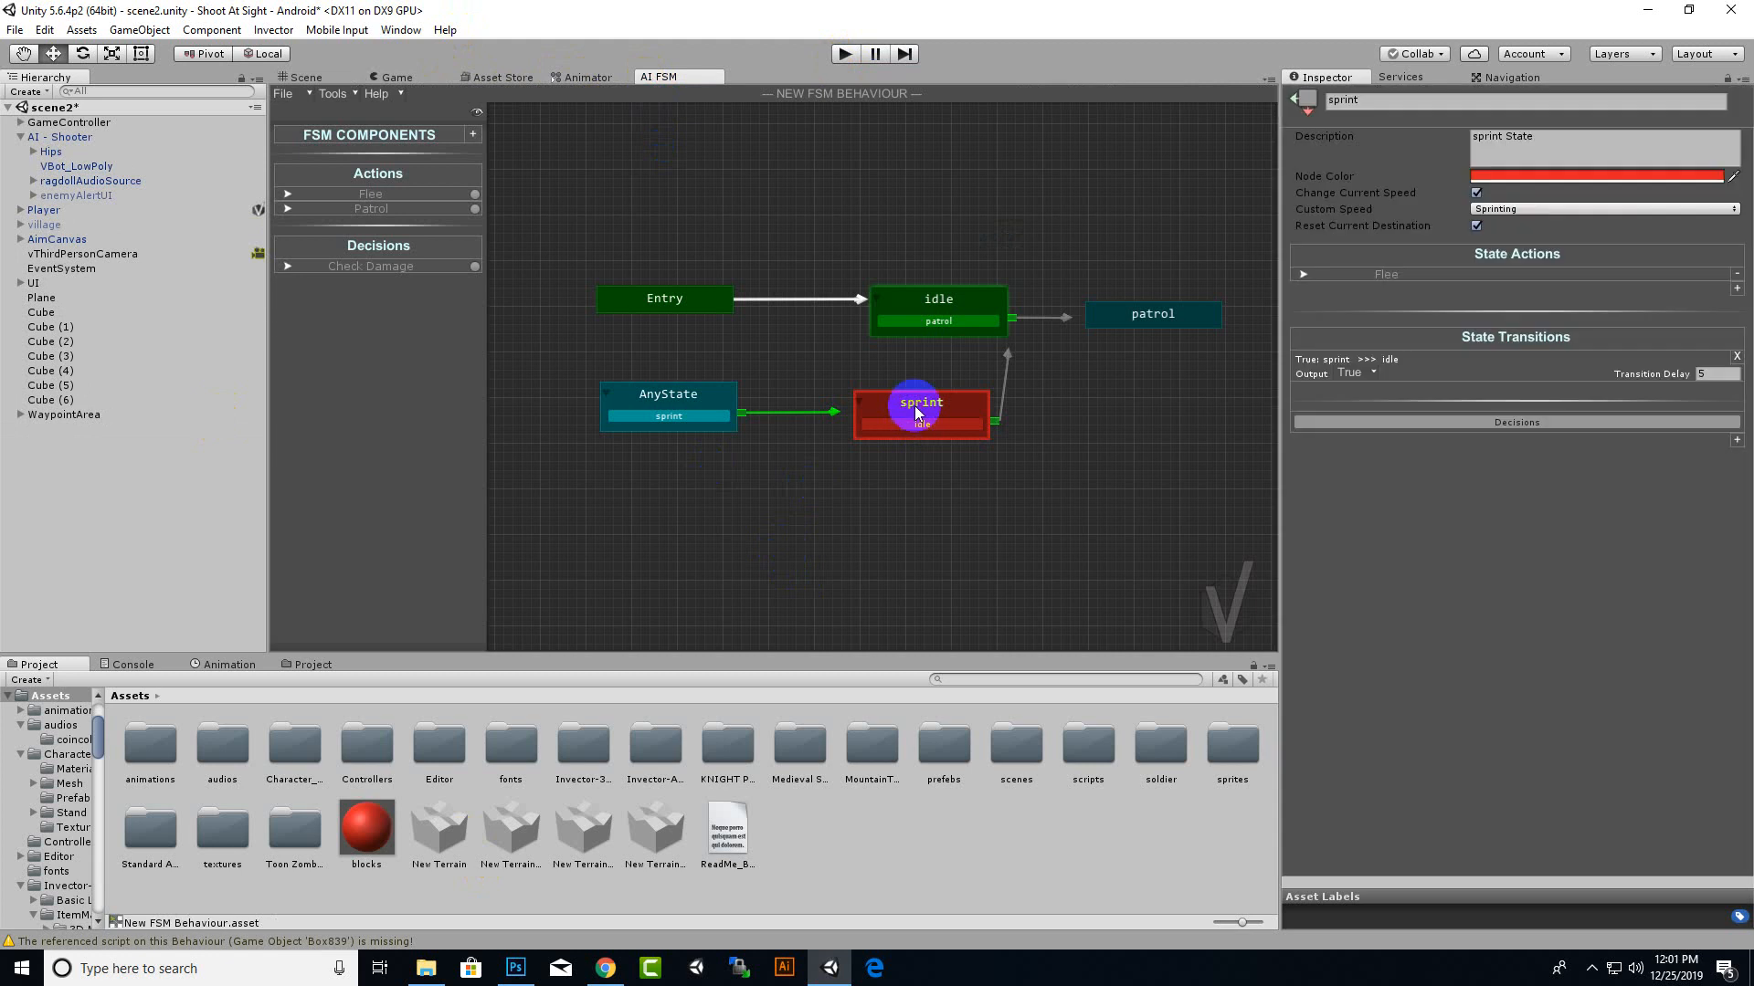
left_click(1495, 217)
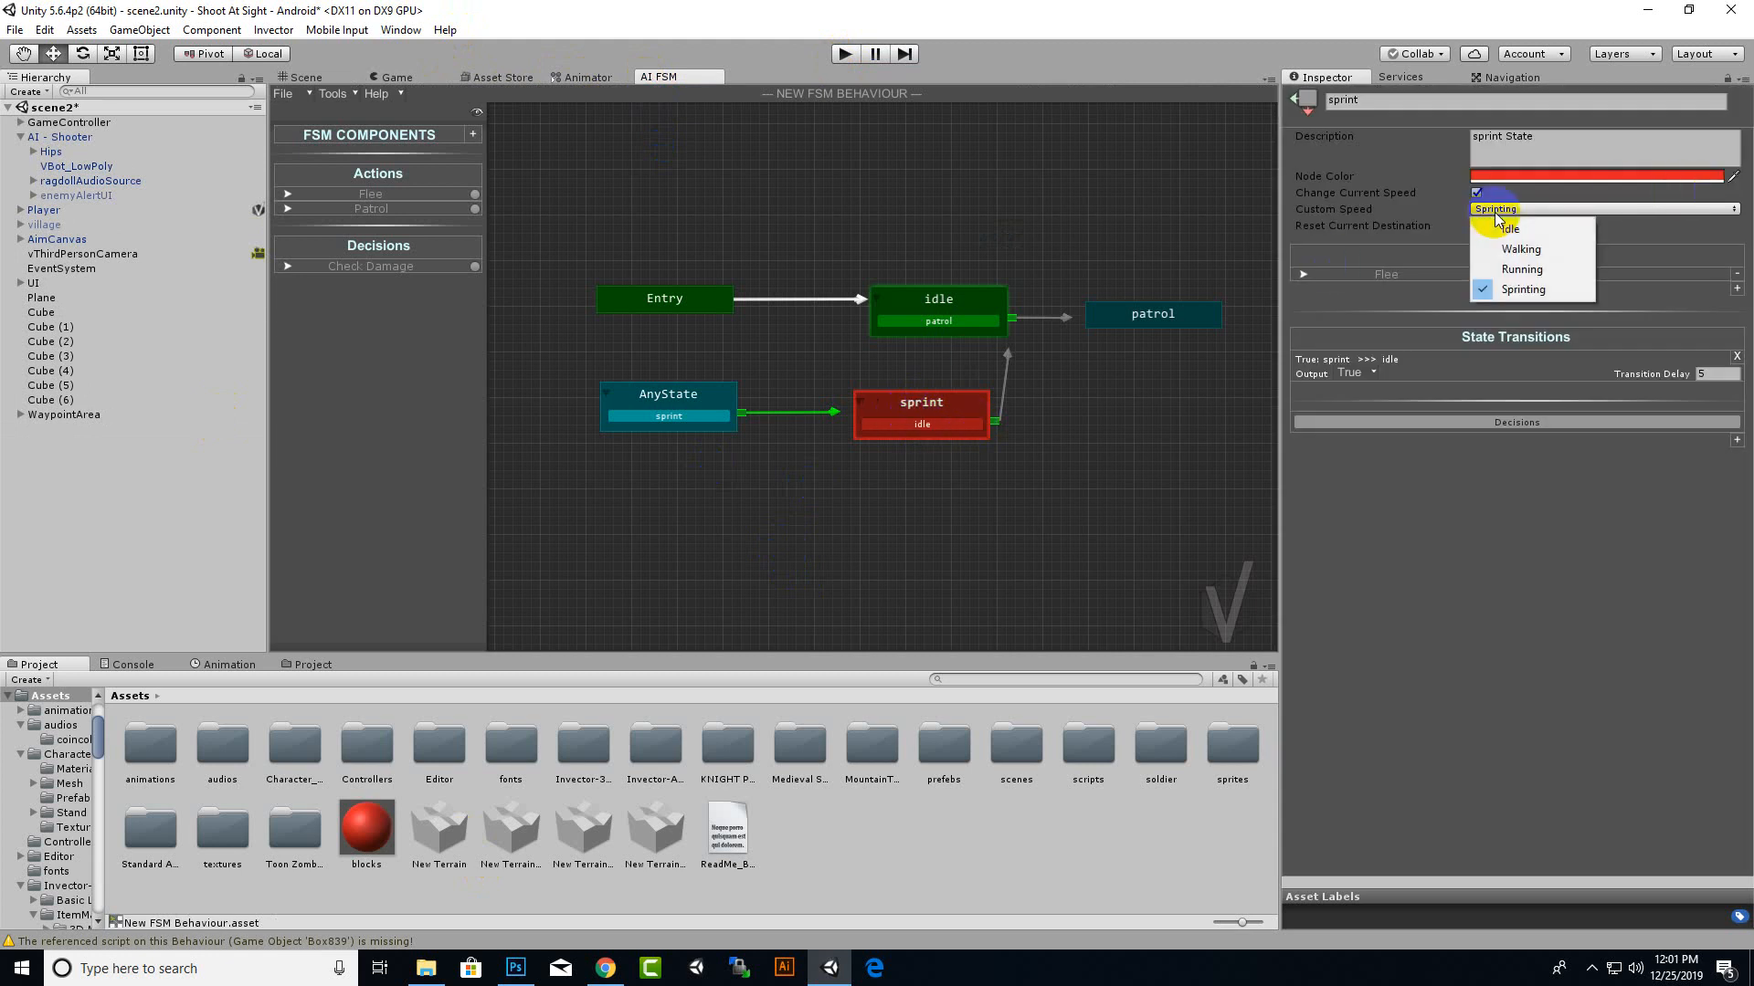
left_click(1500, 239)
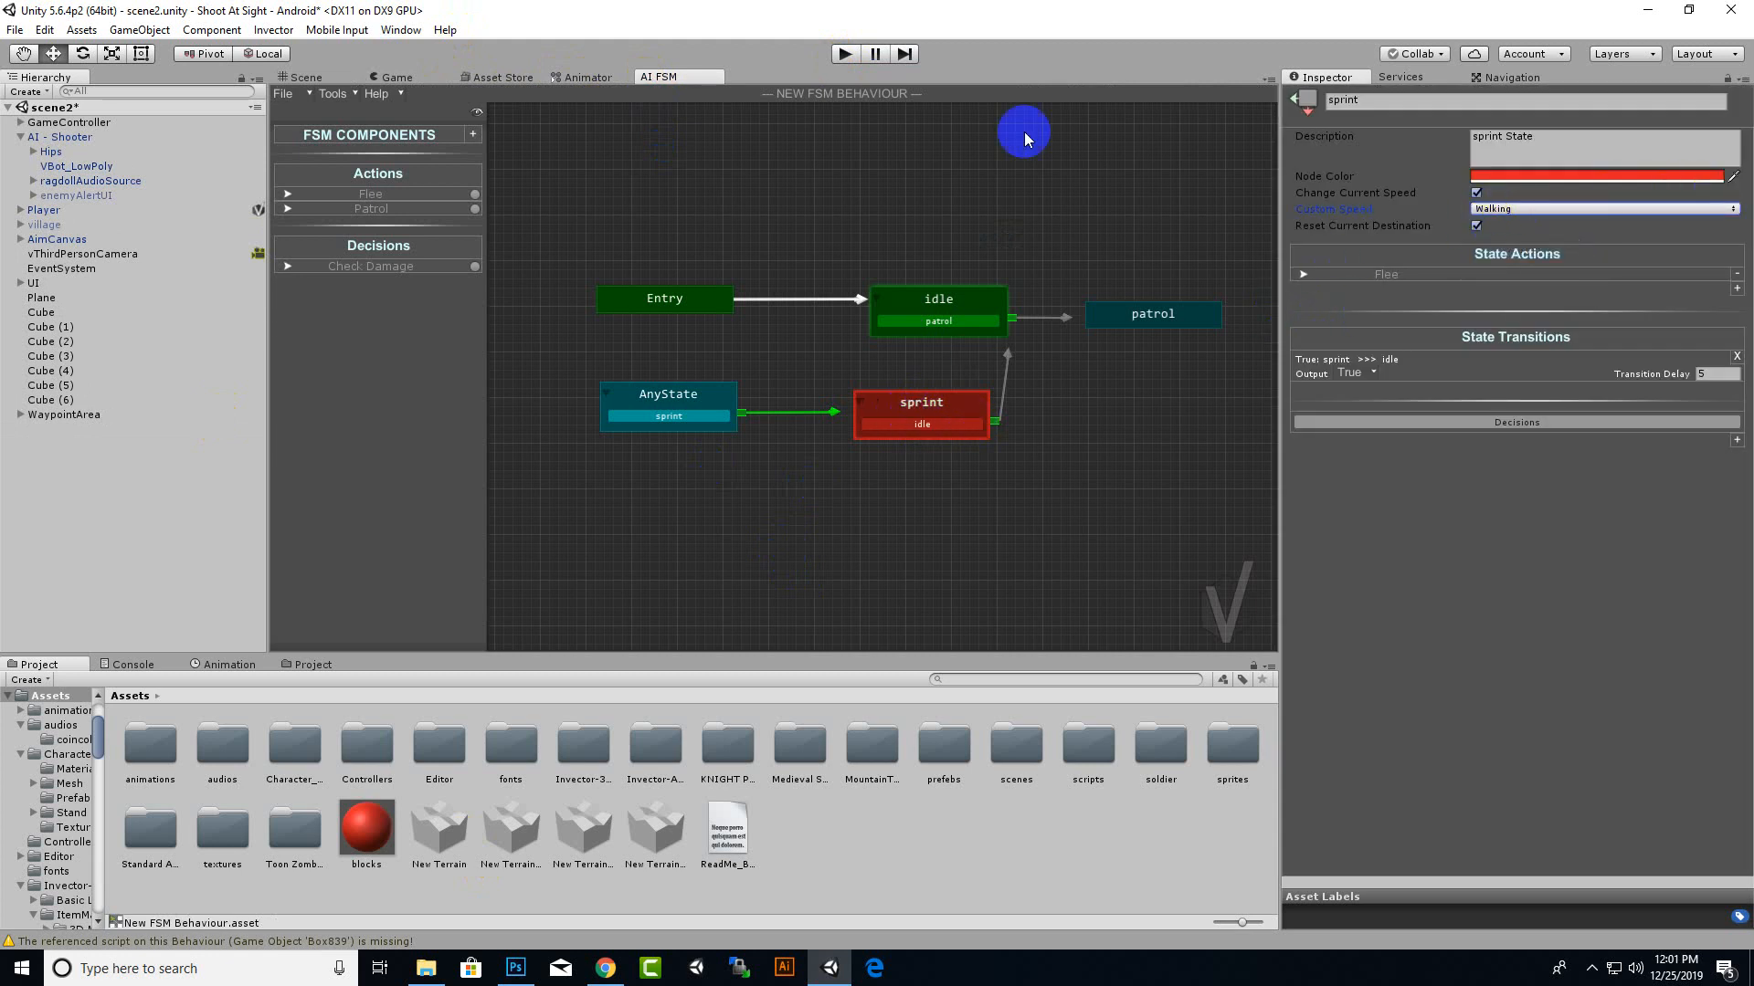
Step: Run the scene with the slower enemy, repeatedly shoot it from different positions to check its look reaction, and stop the game
left_click(845, 54)
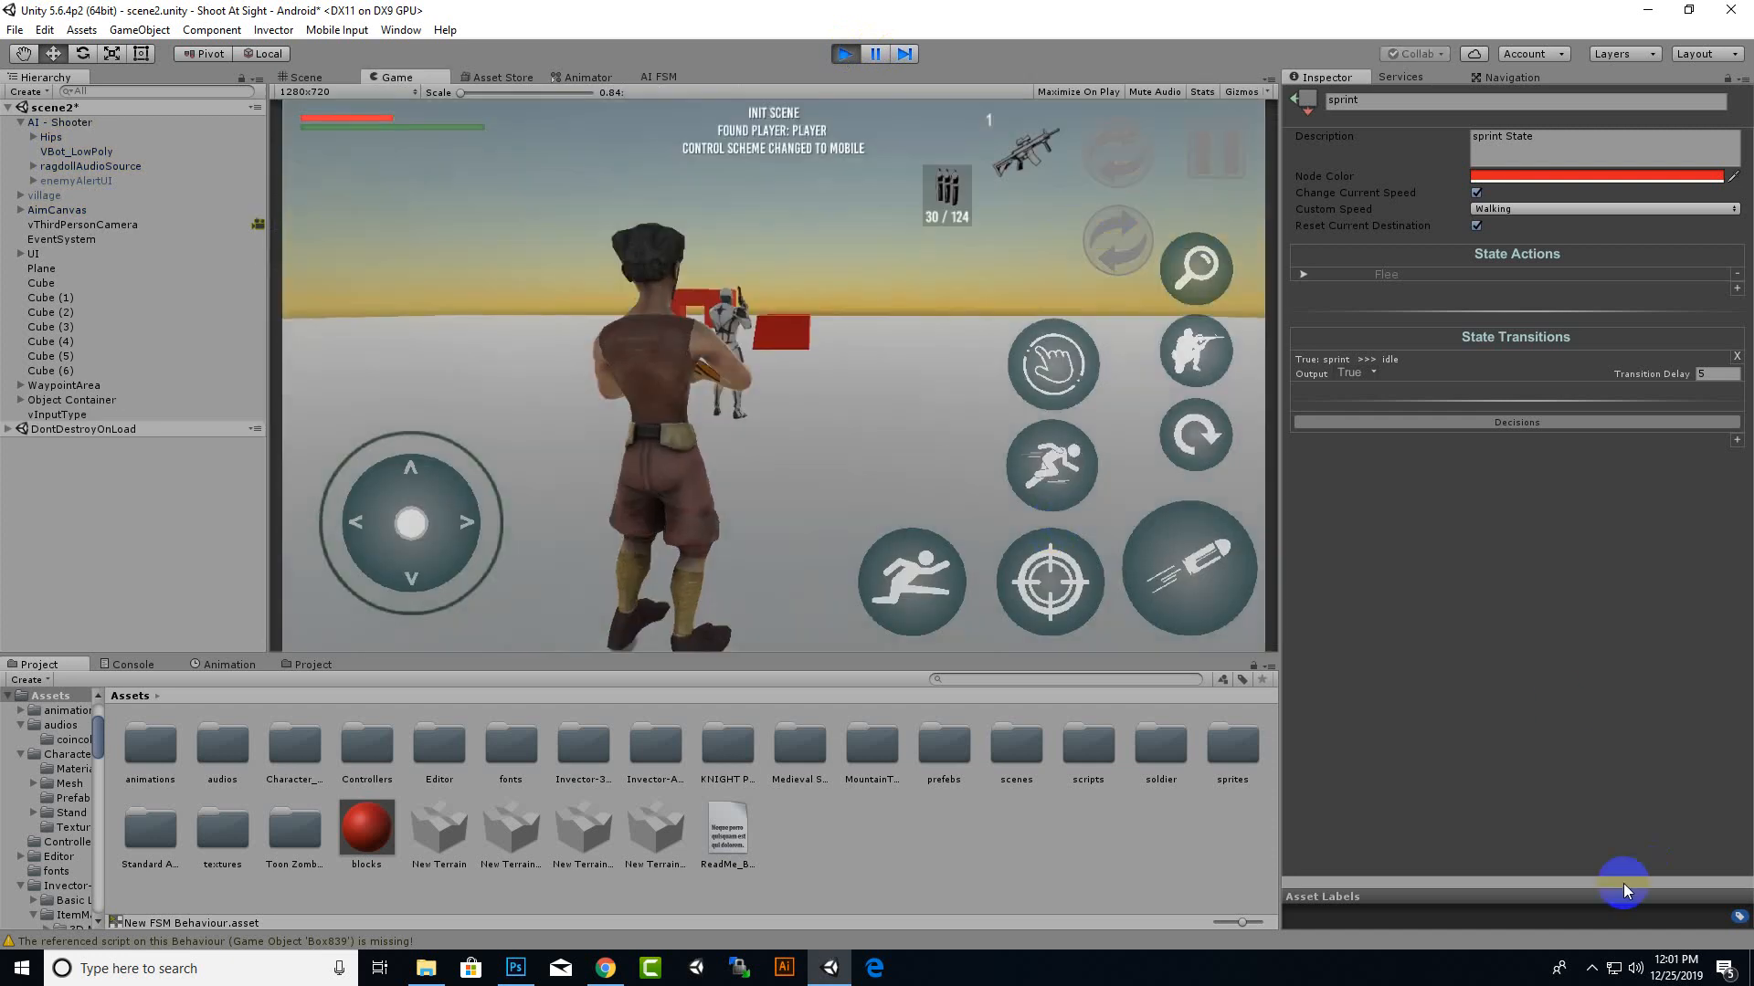
mouse_move(434, 496)
left_mouse_down()
mouse_move(411, 446)
mouse_move(402, 463)
mouse_move(455, 470)
left_mouse_up()
left_click(1206, 574)
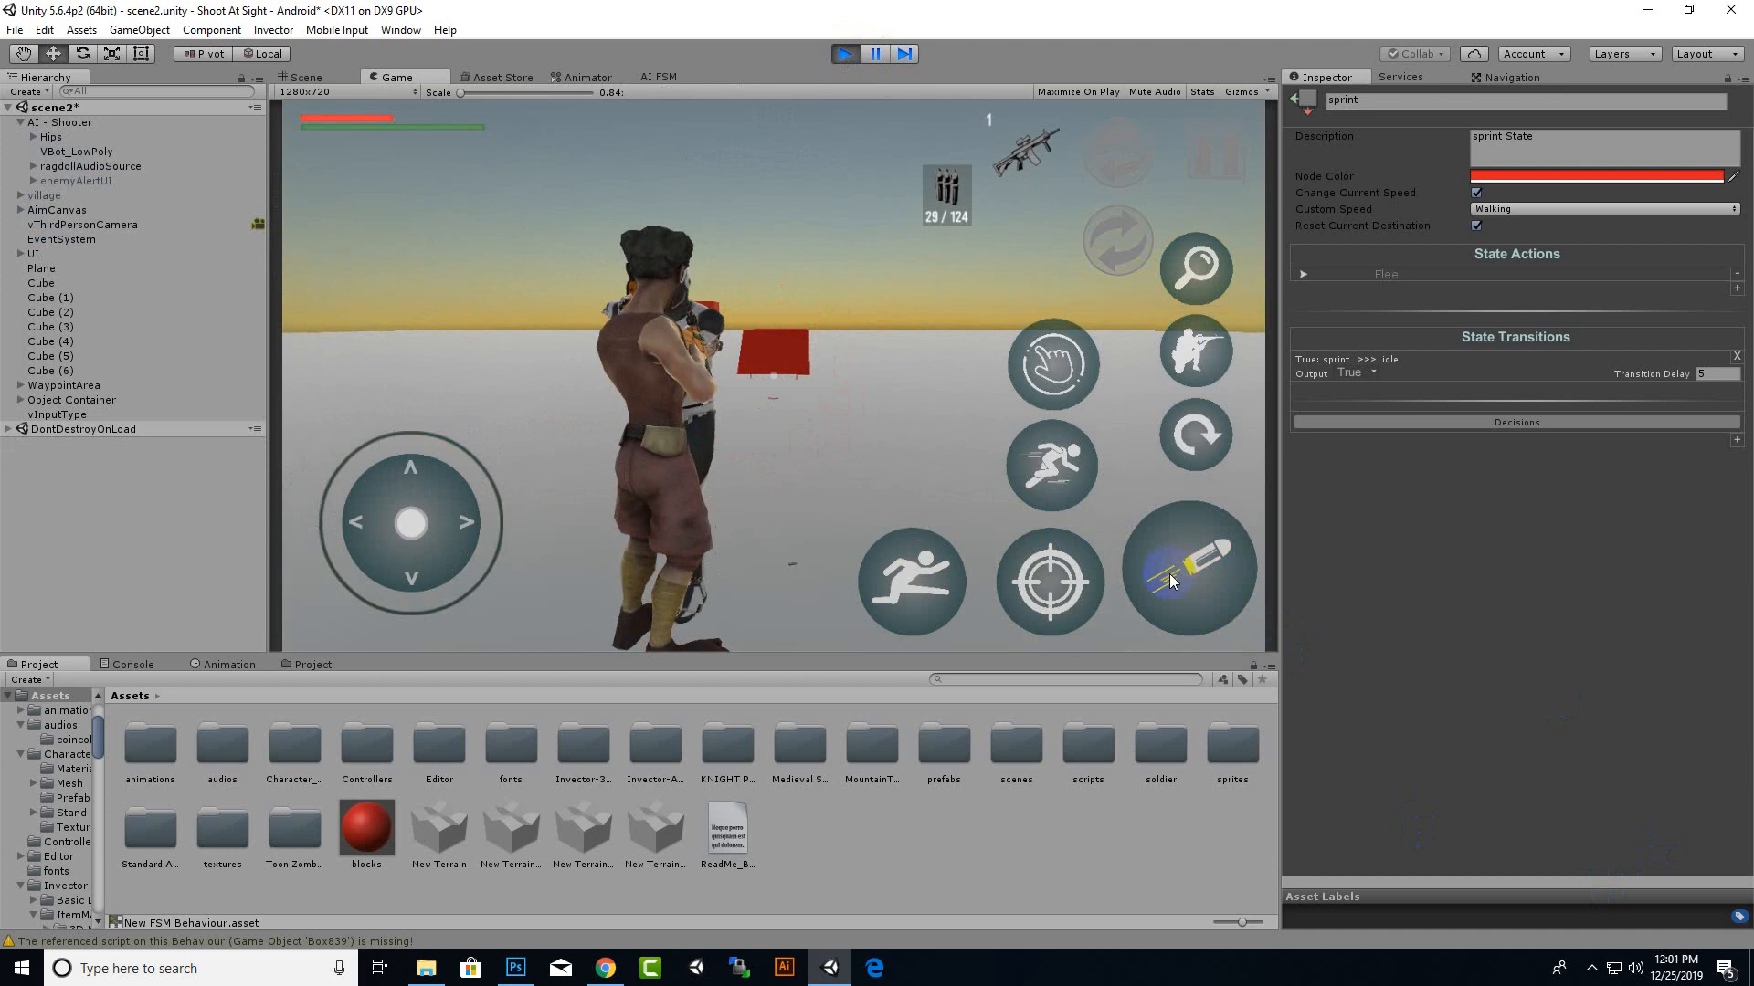
left_click(379, 548)
mouse_move(379, 548)
left_mouse_down()
mouse_move(414, 534)
mouse_move(415, 504)
mouse_move(564, 540)
mouse_move(240, 559)
mouse_move(552, 630)
mouse_move(539, 643)
mouse_move(676, 597)
mouse_move(607, 595)
mouse_move(478, 490)
mouse_move(369, 481)
mouse_move(407, 512)
mouse_move(348, 493)
mouse_move(380, 485)
mouse_move(389, 449)
left_mouse_up()
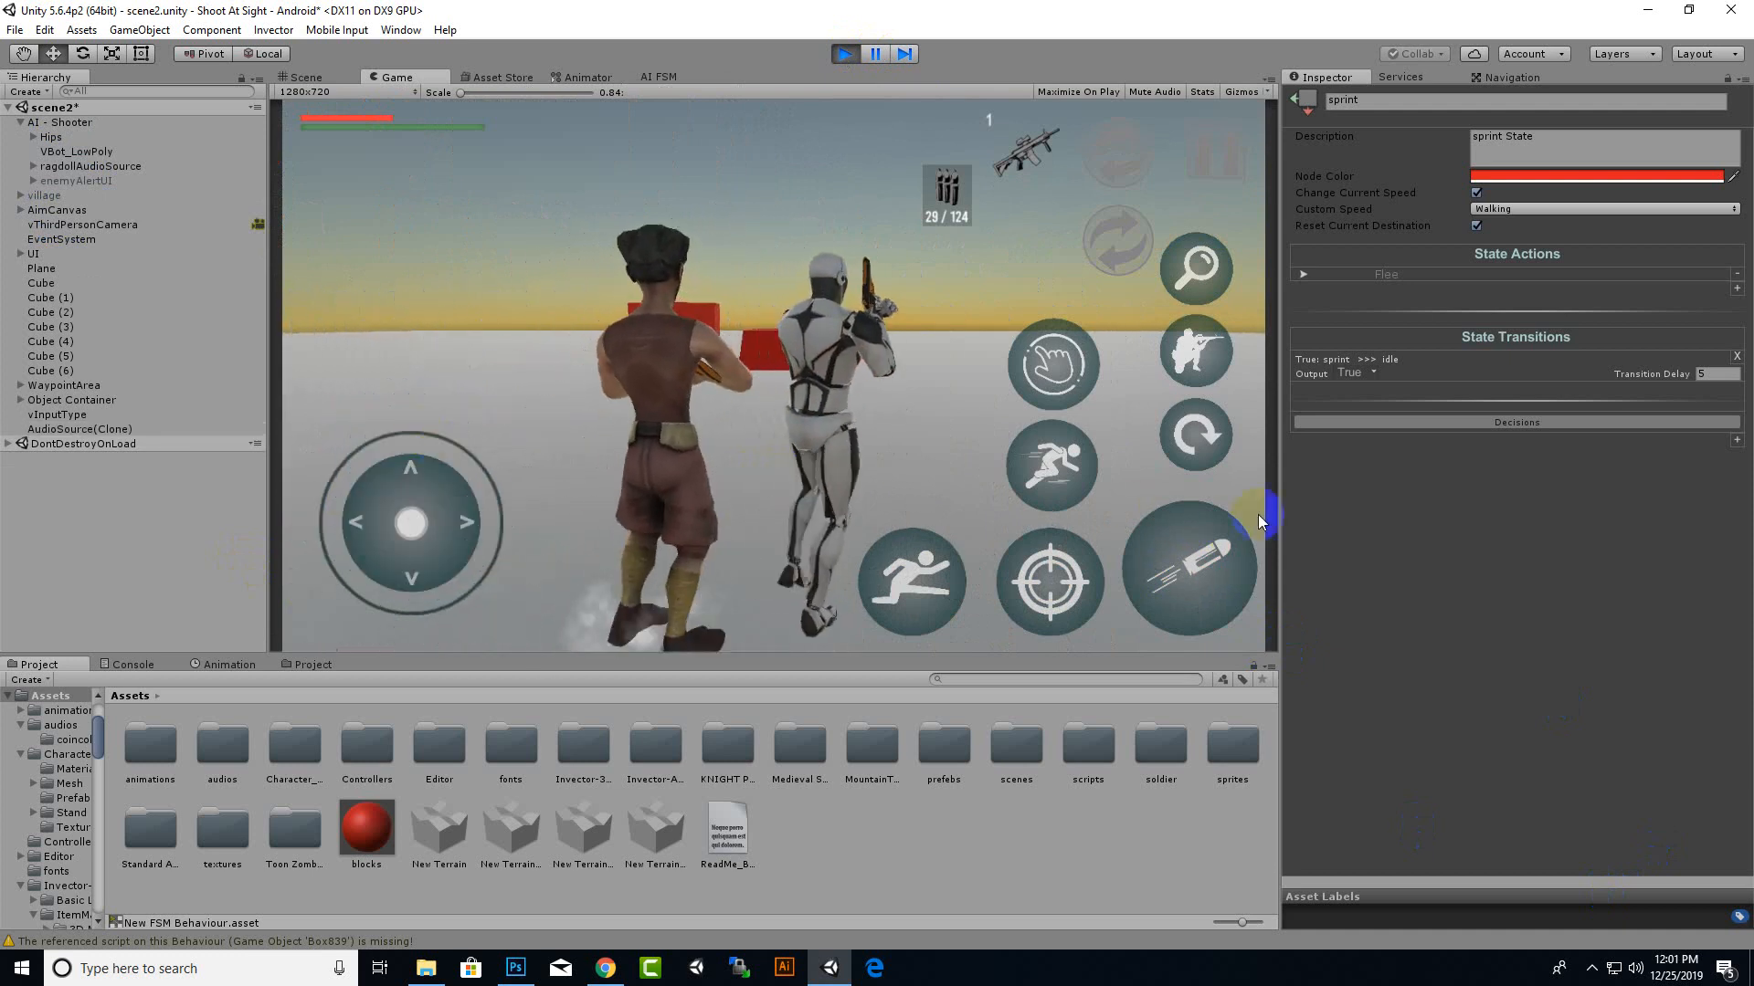
left_click(1170, 557)
left_click(471, 493)
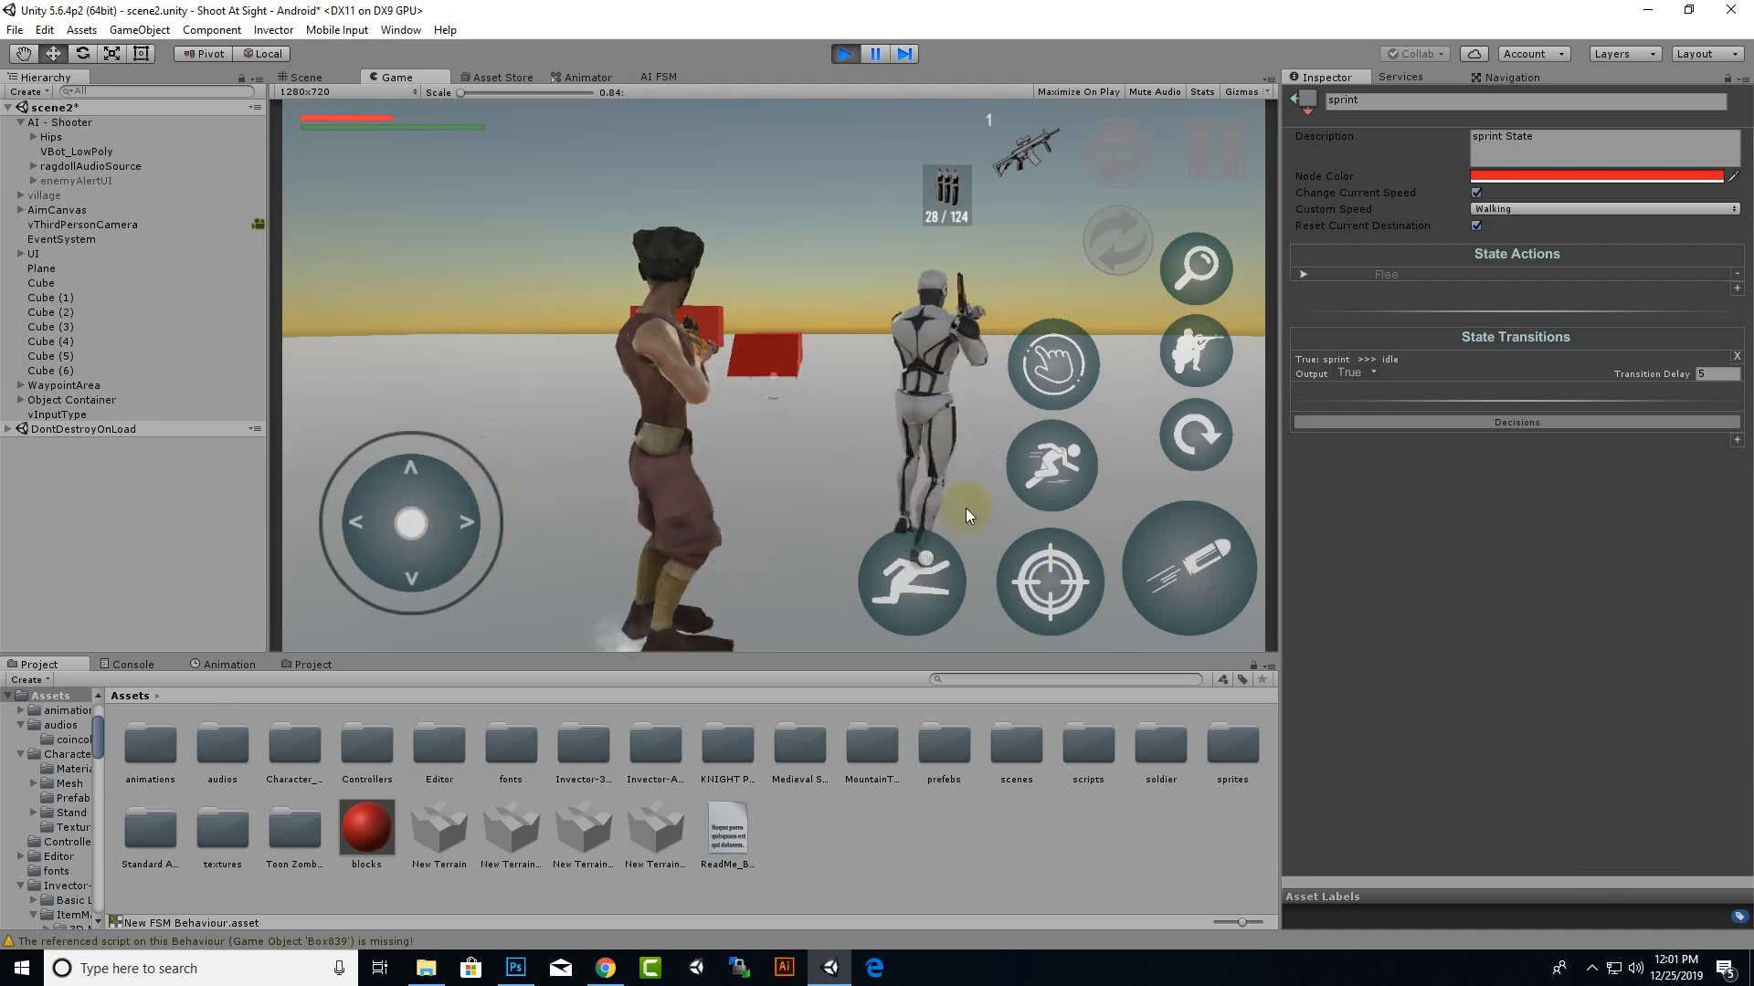
left_click(1225, 560)
mouse_move(459, 556)
left_mouse_down()
mouse_move(525, 491)
mouse_move(671, 519)
left_mouse_up()
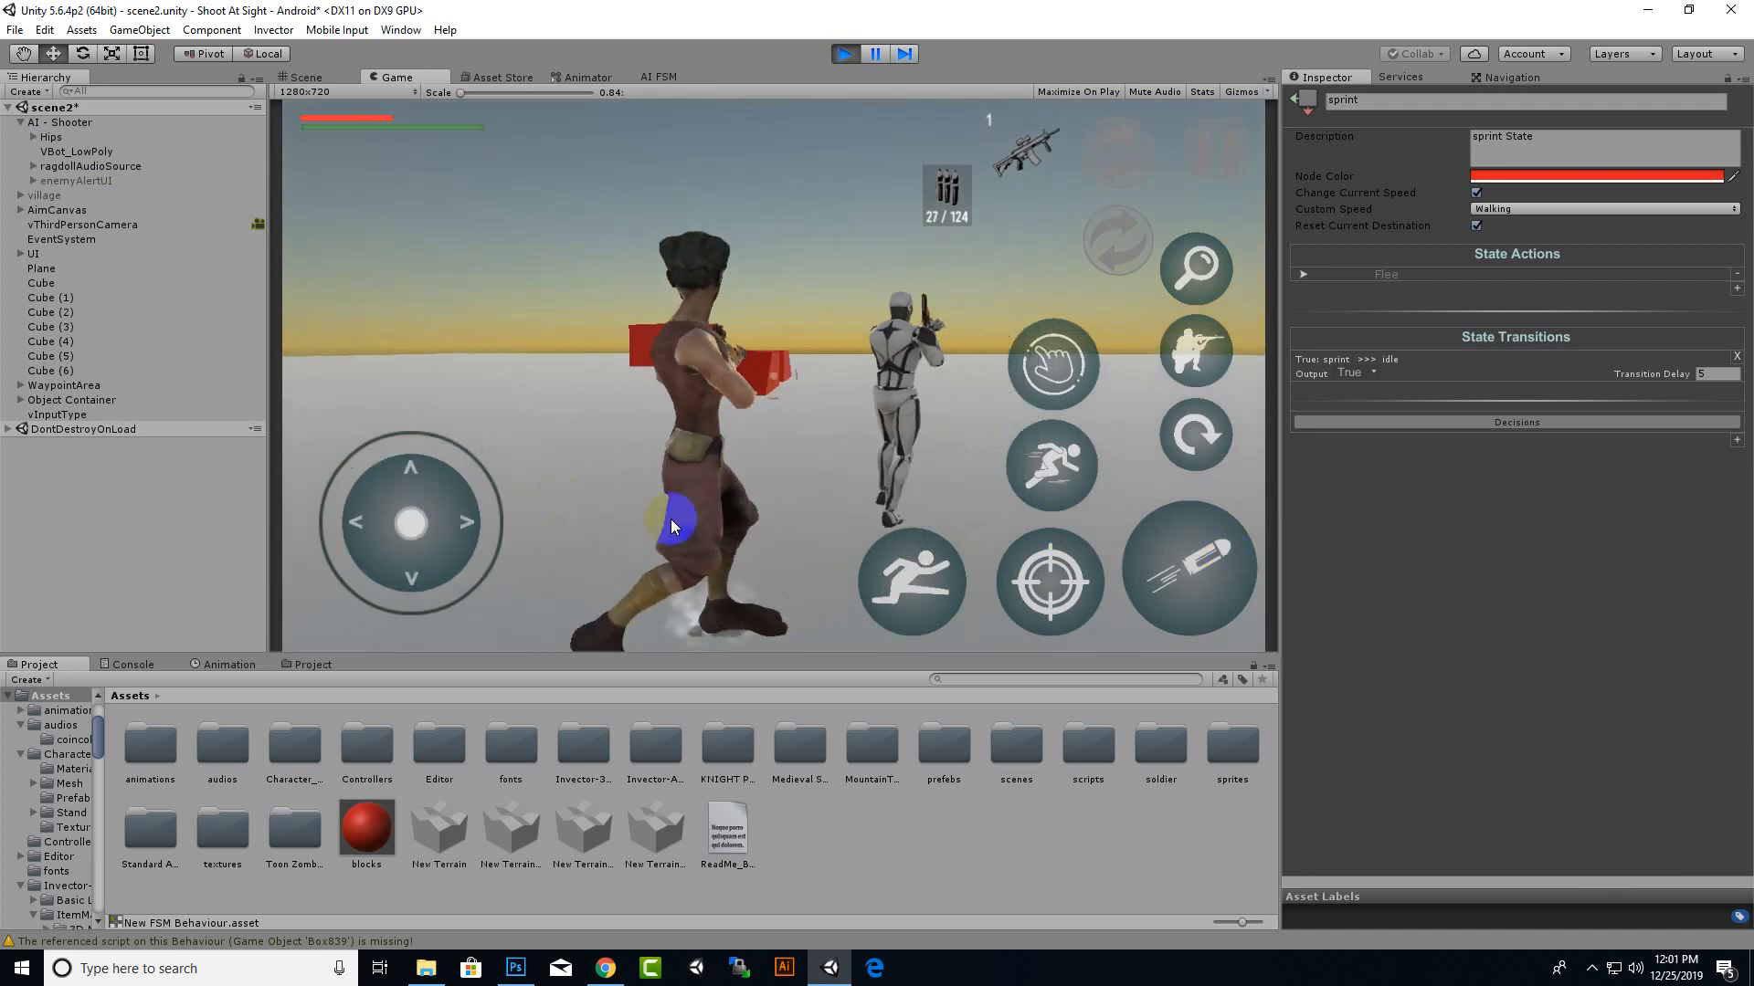
left_click(1226, 564)
left_click_drag(449, 530, 522, 487)
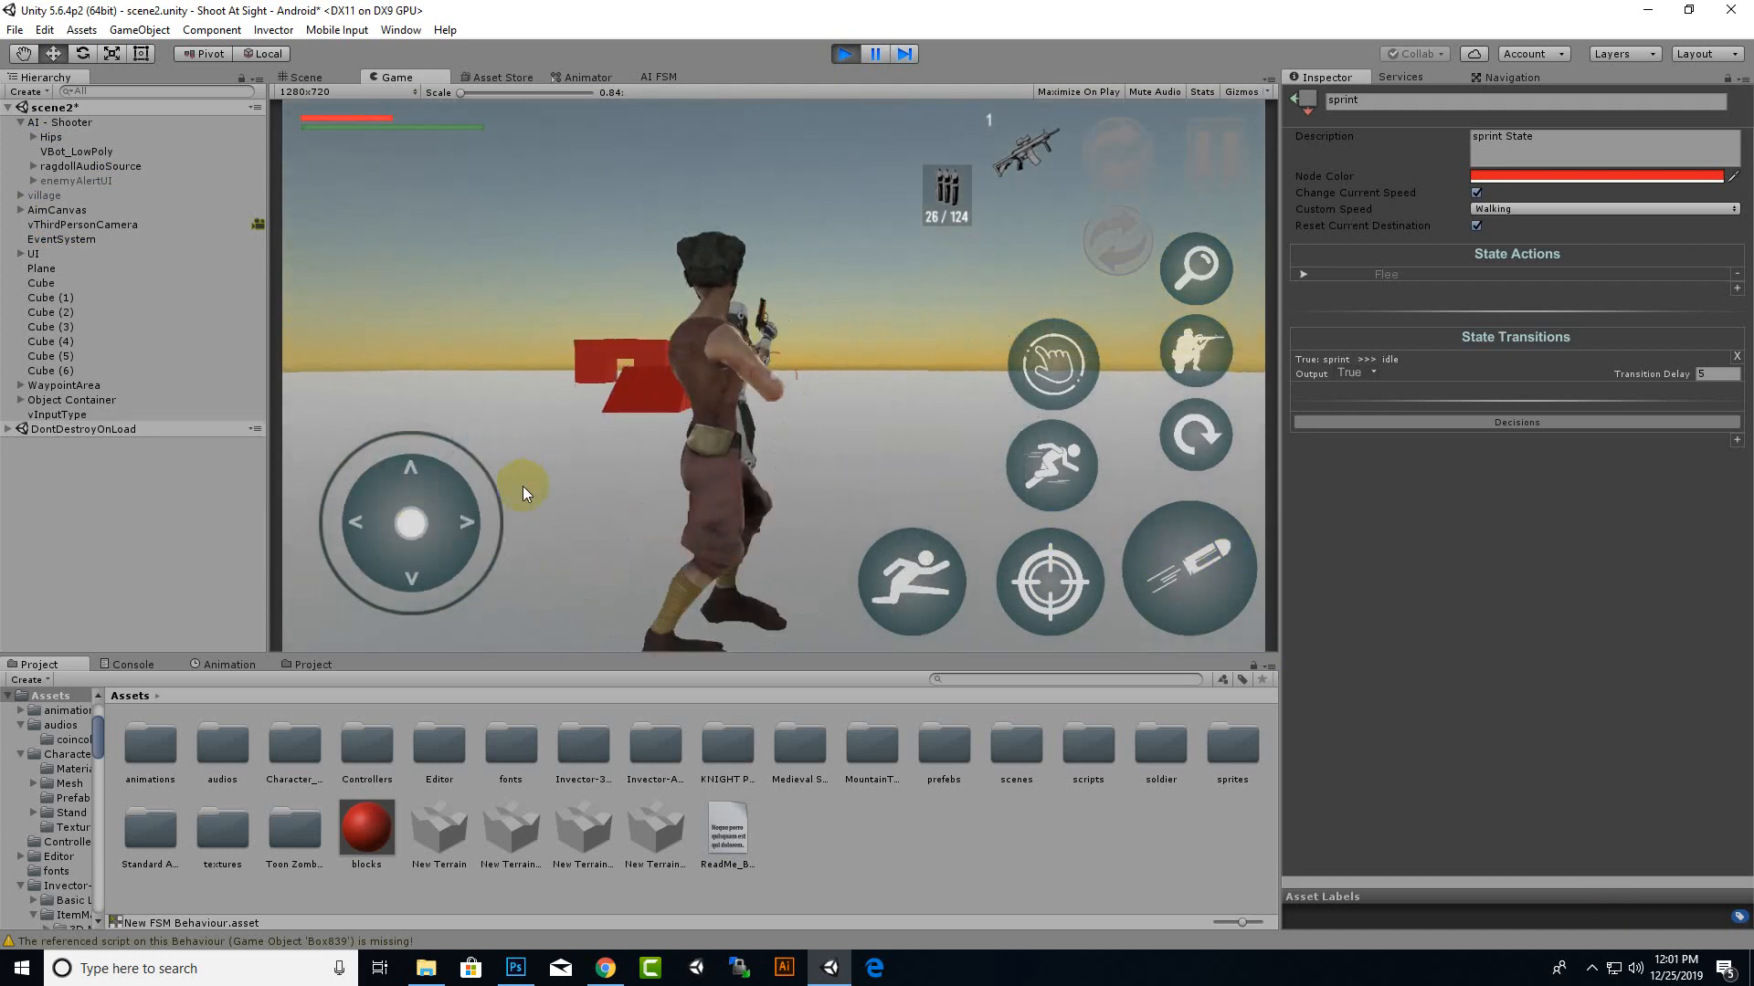
left_click(1029, 533)
left_click_drag(393, 519, 458, 485)
left_click(1177, 572)
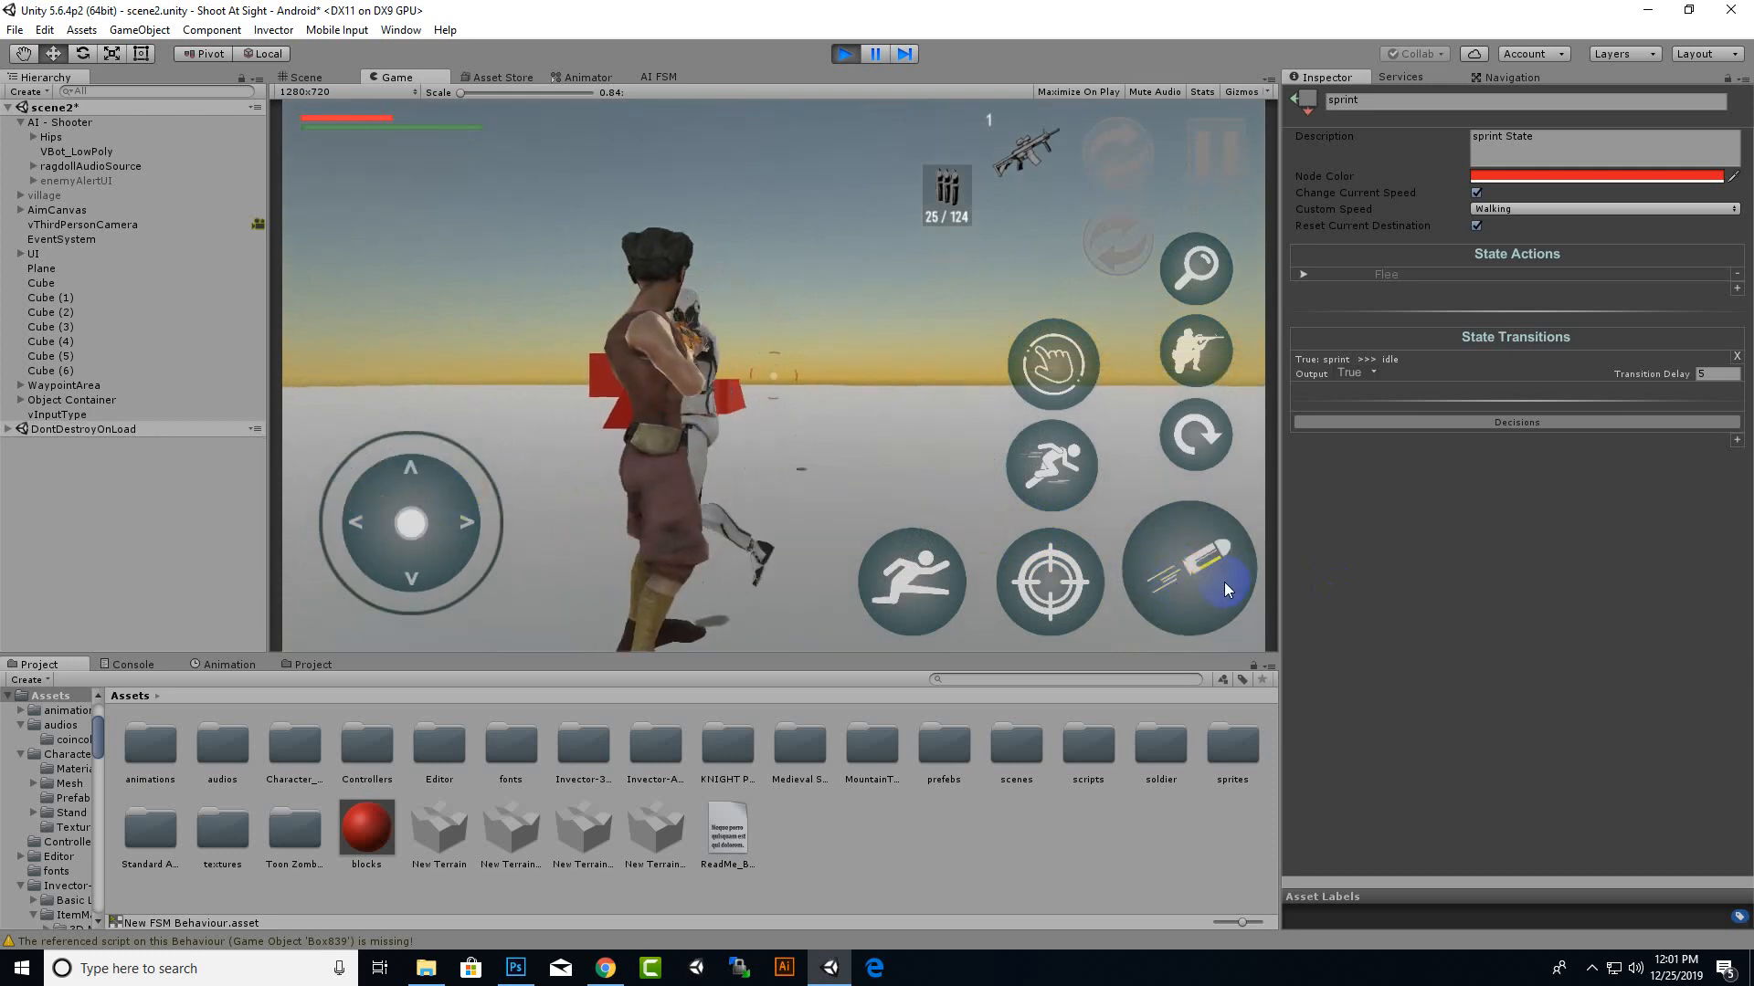
mouse_move(415, 498)
left_mouse_down()
mouse_move(345, 509)
mouse_move(470, 575)
mouse_move(346, 577)
mouse_move(267, 537)
mouse_move(341, 512)
mouse_move(481, 536)
mouse_move(352, 567)
mouse_move(433, 490)
mouse_move(420, 476)
mouse_move(535, 495)
mouse_move(500, 515)
left_mouse_up()
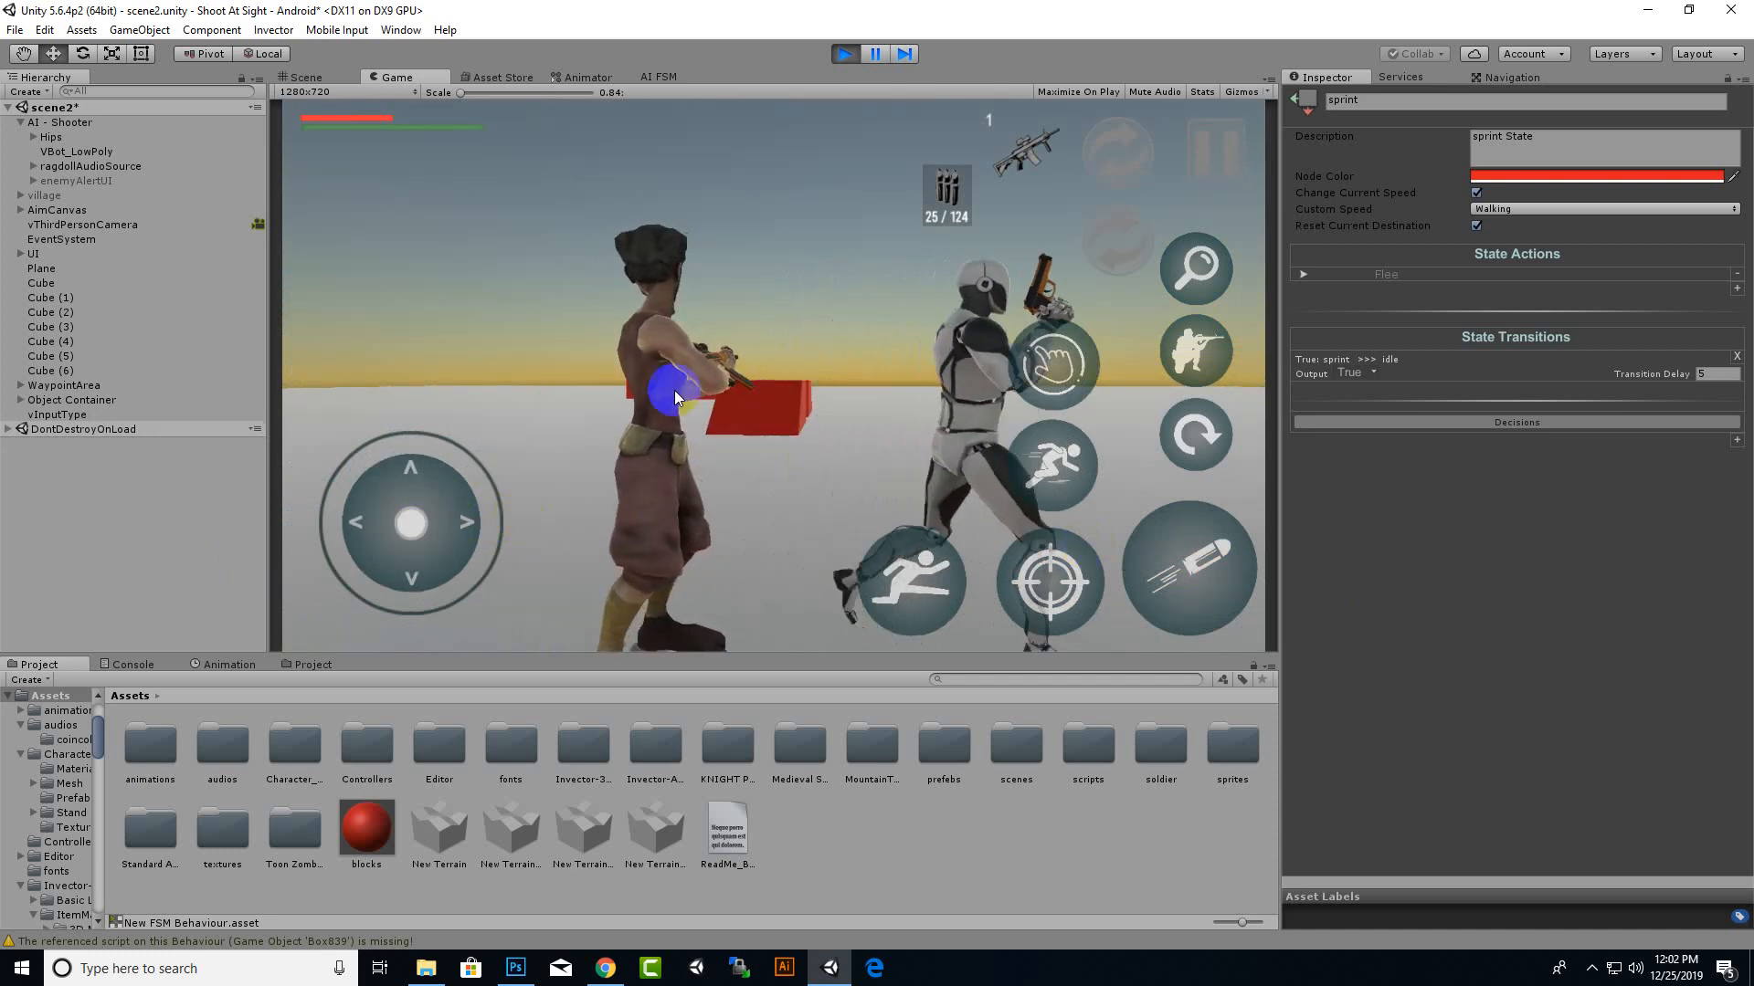
left_click(846, 53)
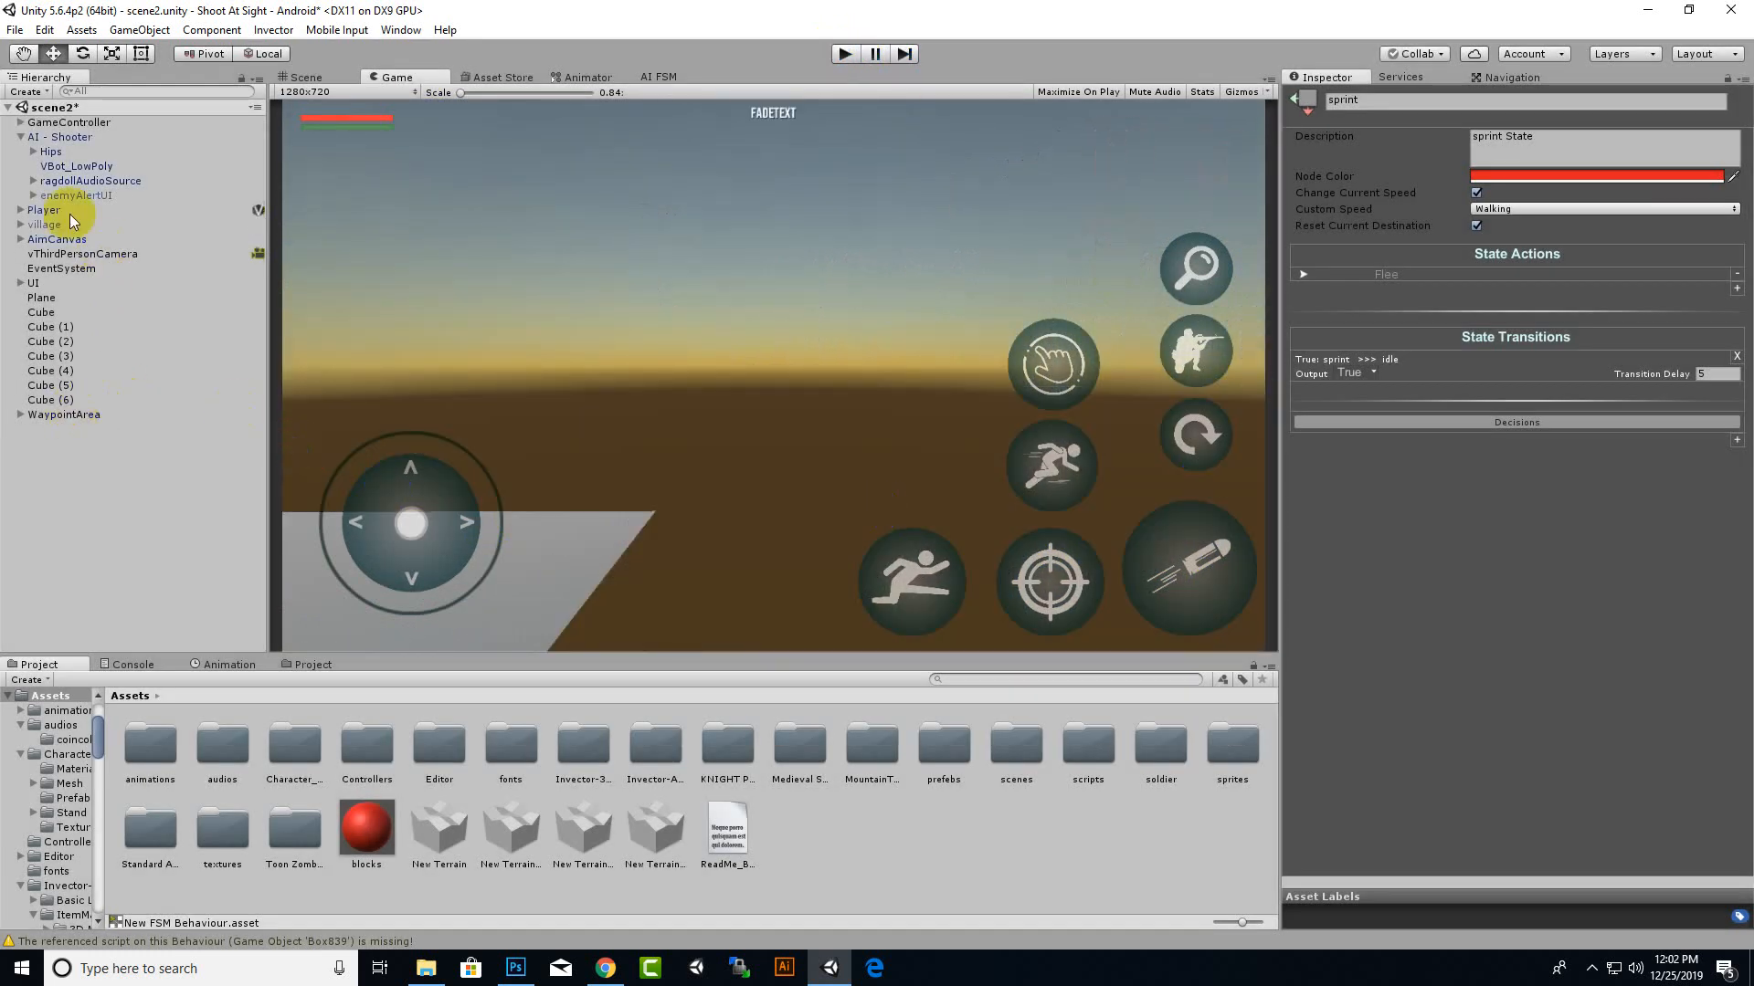
Step: Disable Keep Looking Out Angle and set Free Body Weight to 0.7 in the AI Headtrack settings of the AI - Shooter
left_click(69, 137)
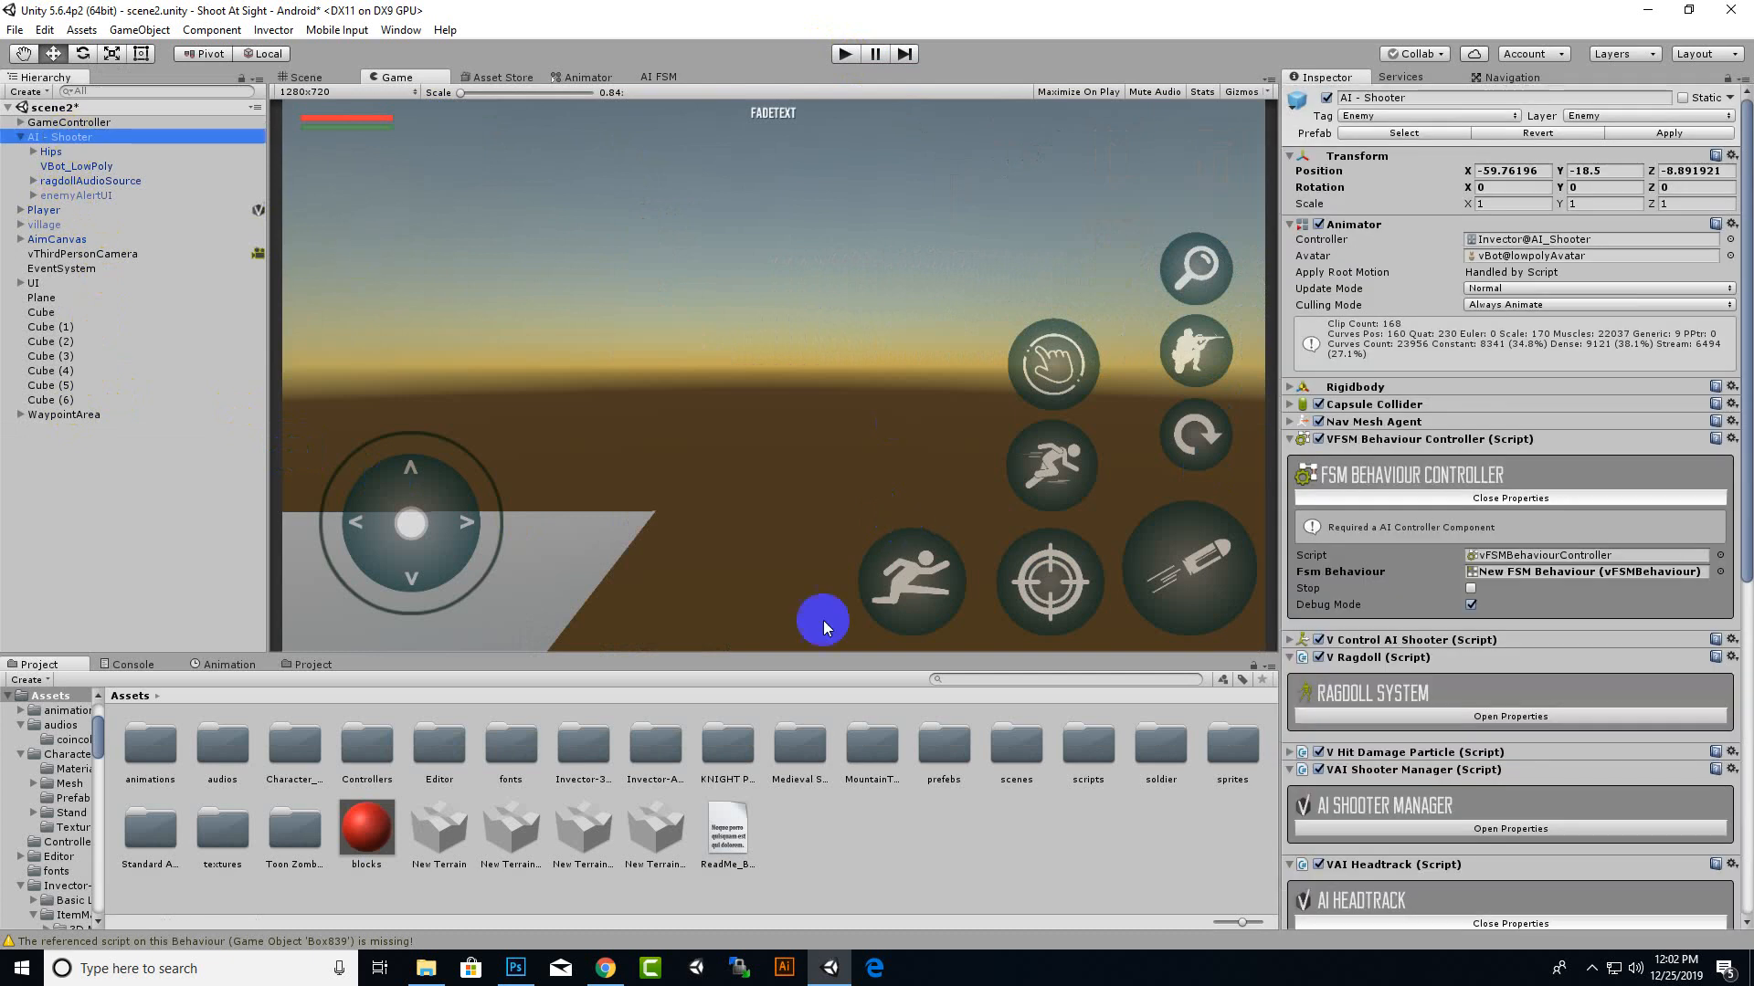
scroll(1390, 678, "down", 10)
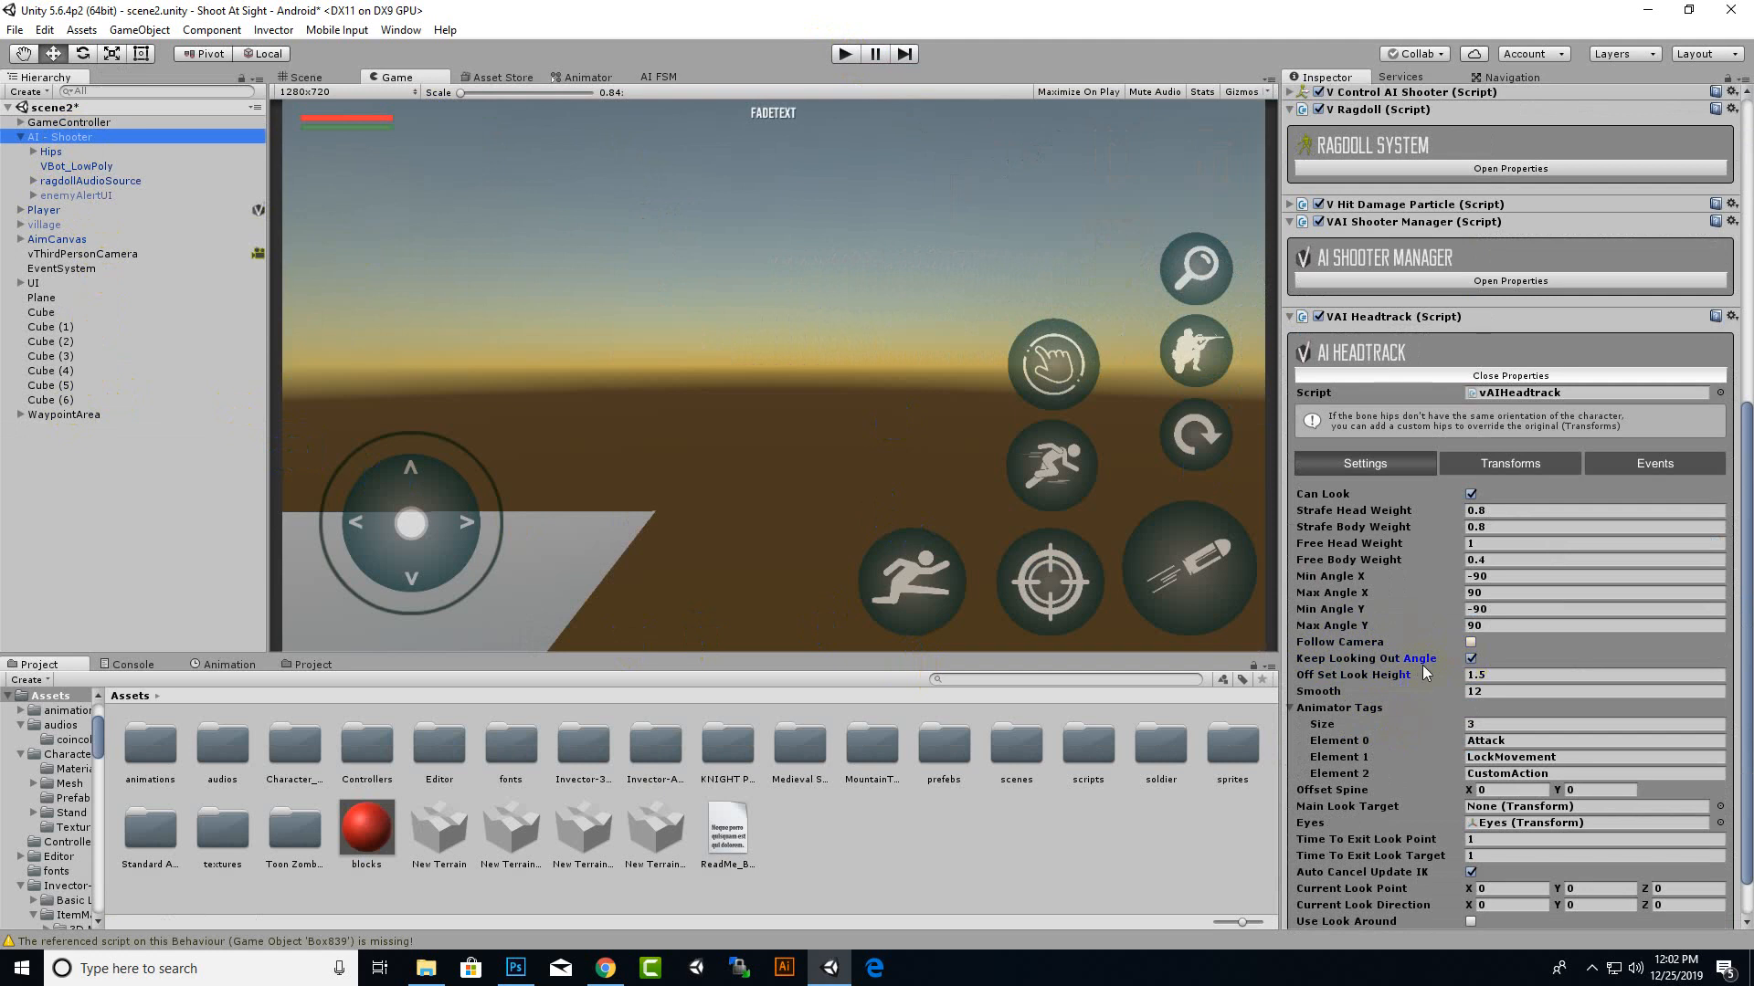
left_click(1472, 658)
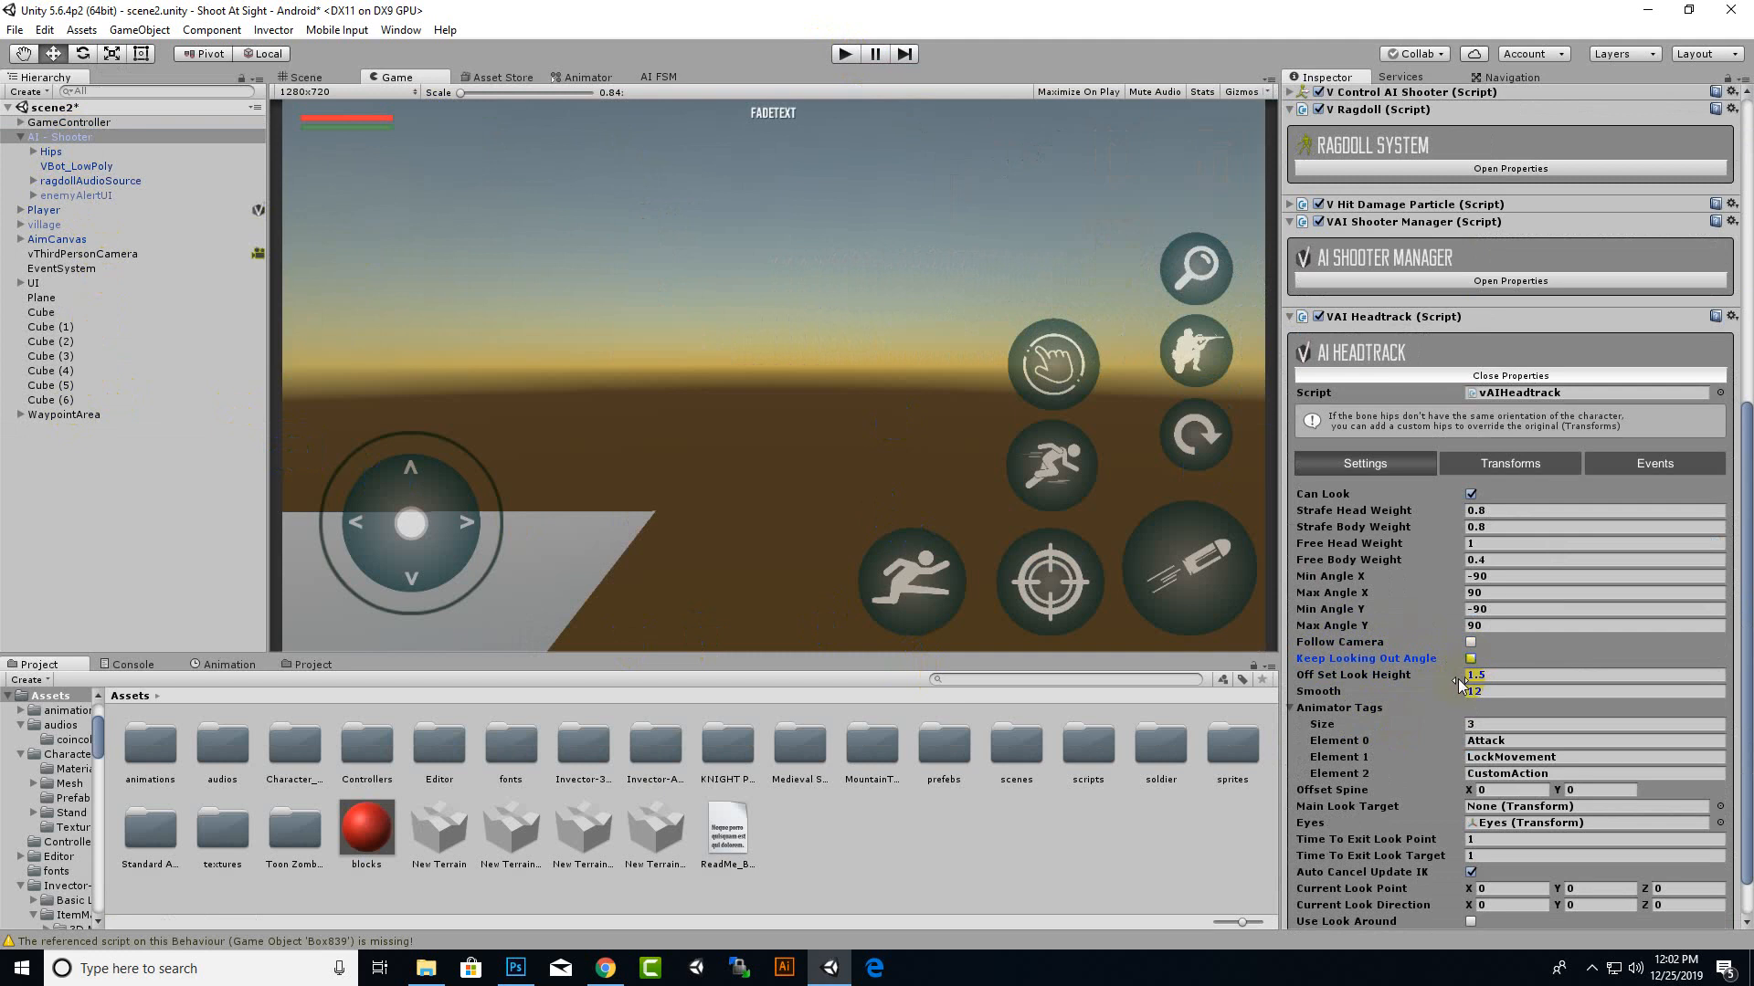
left_click(1389, 565)
type(".7")
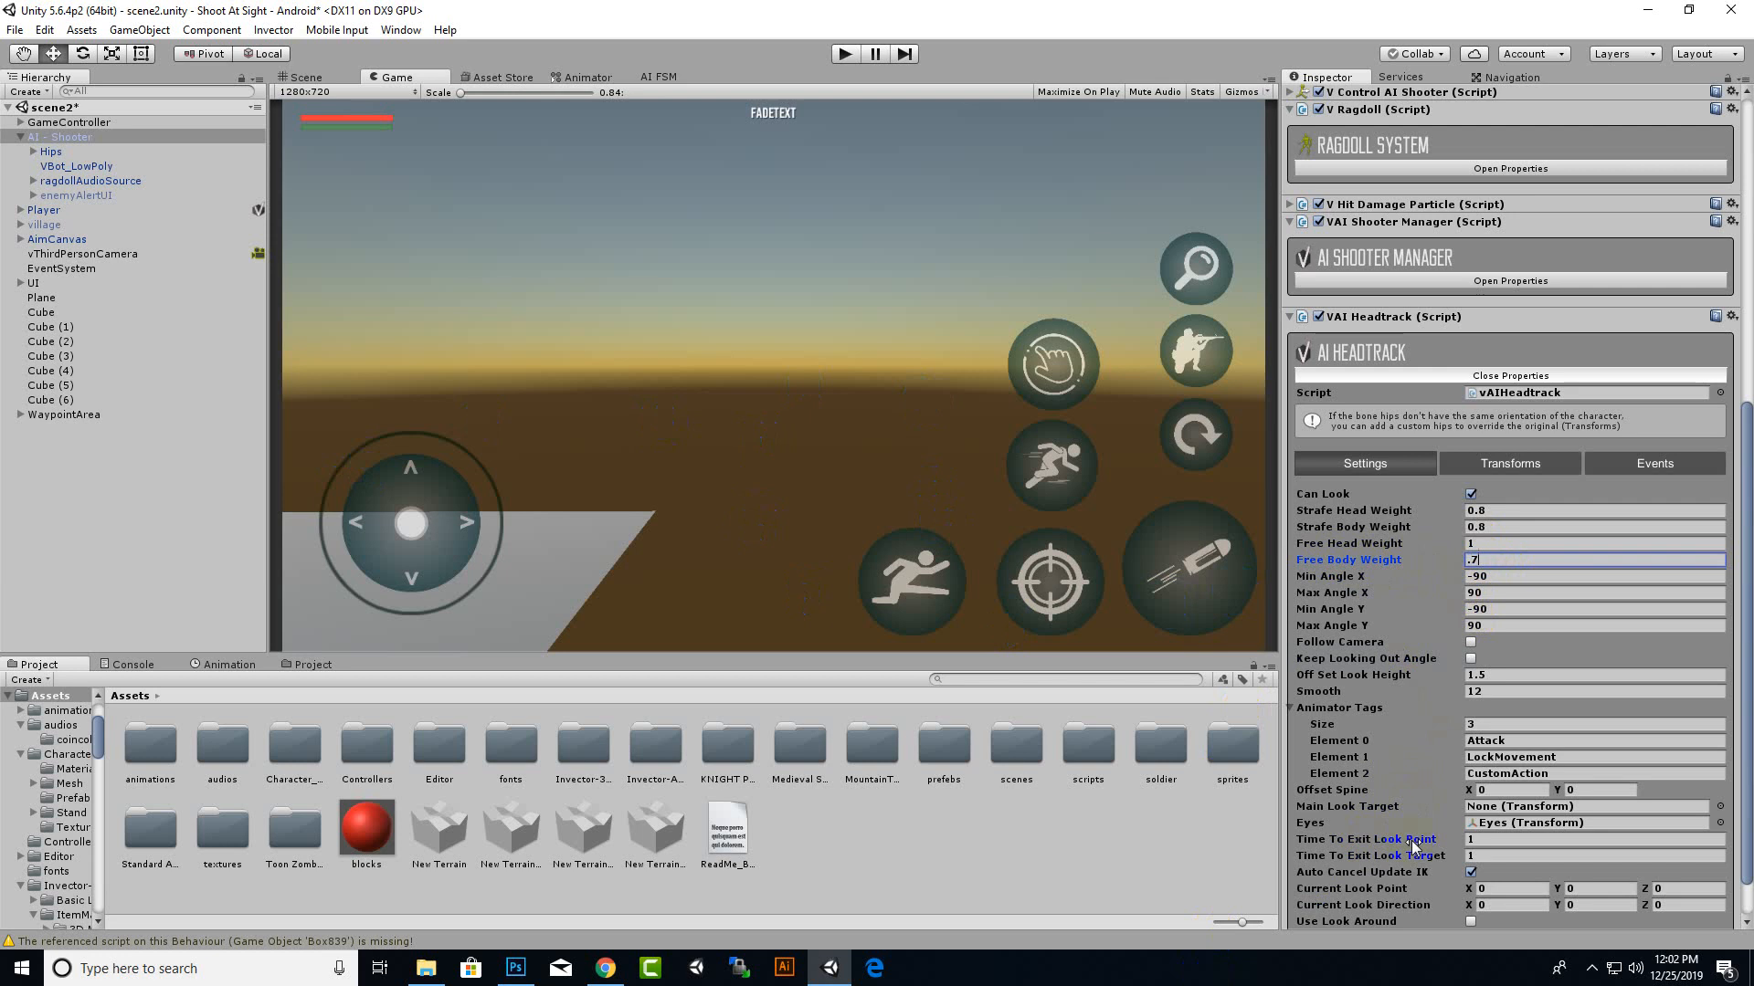
Step: Enable Use Look Around in the AI Headtrack settings of the AI - Shooter
scroll(1411, 841, "down", 3)
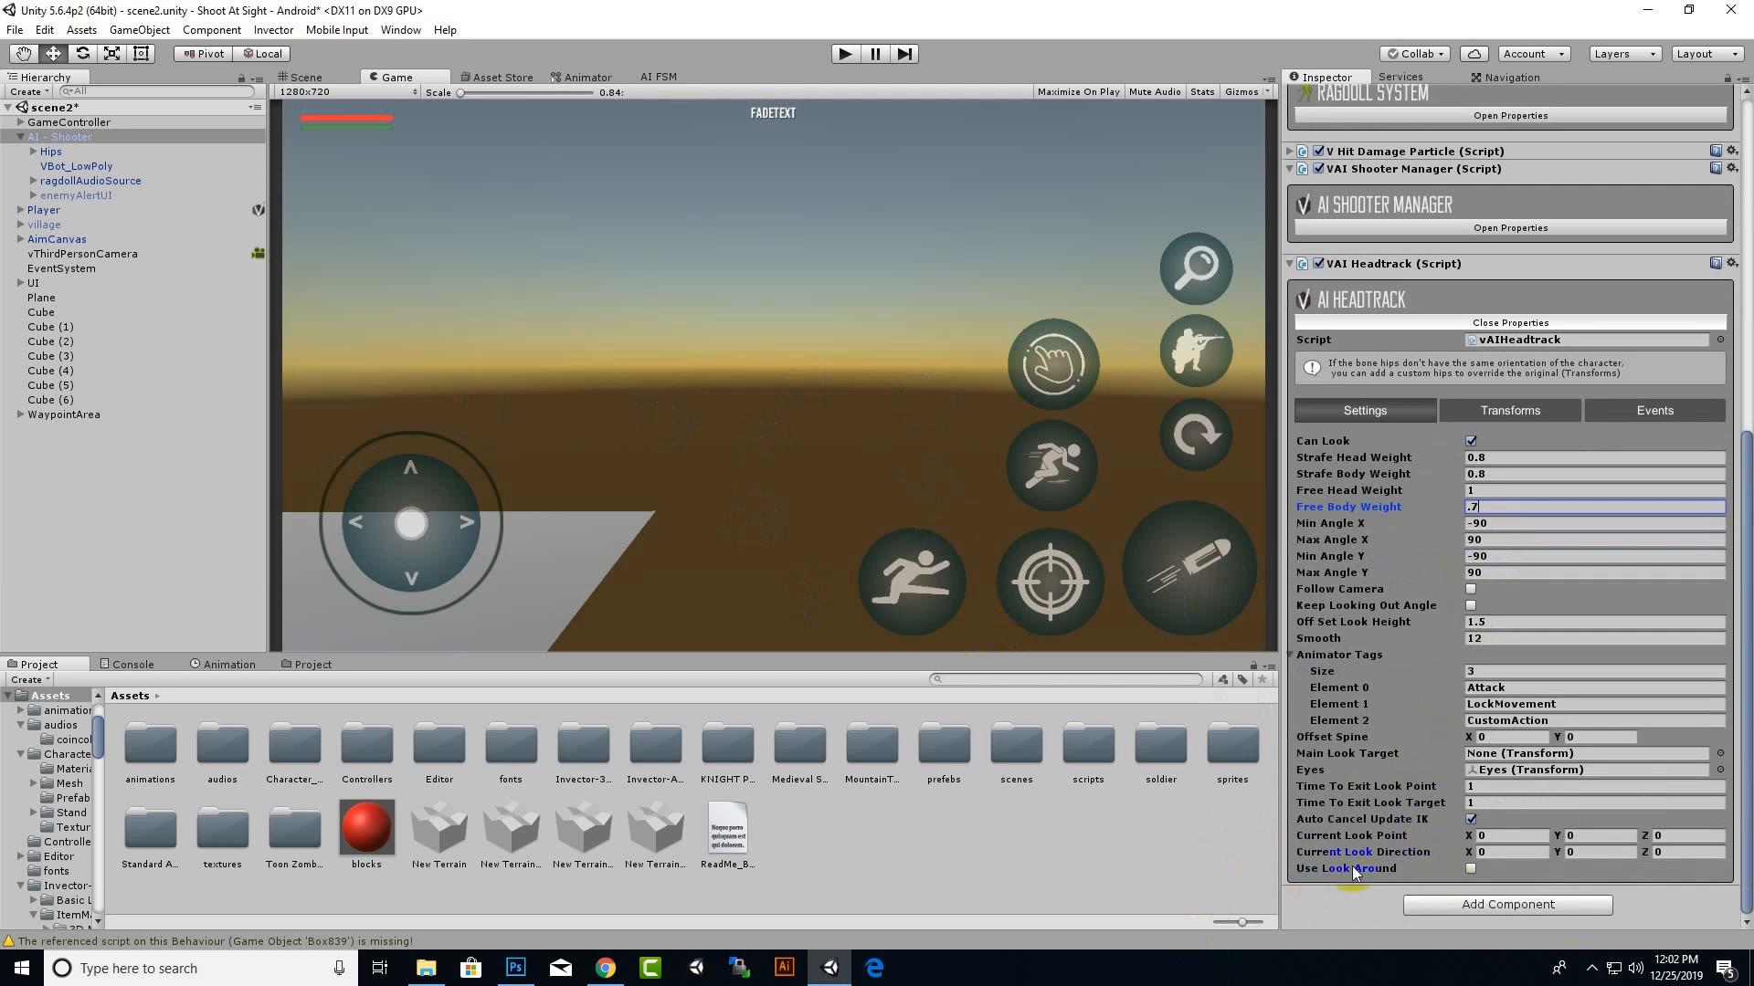
left_click(1471, 868)
scroll(1540, 813, "down", 3)
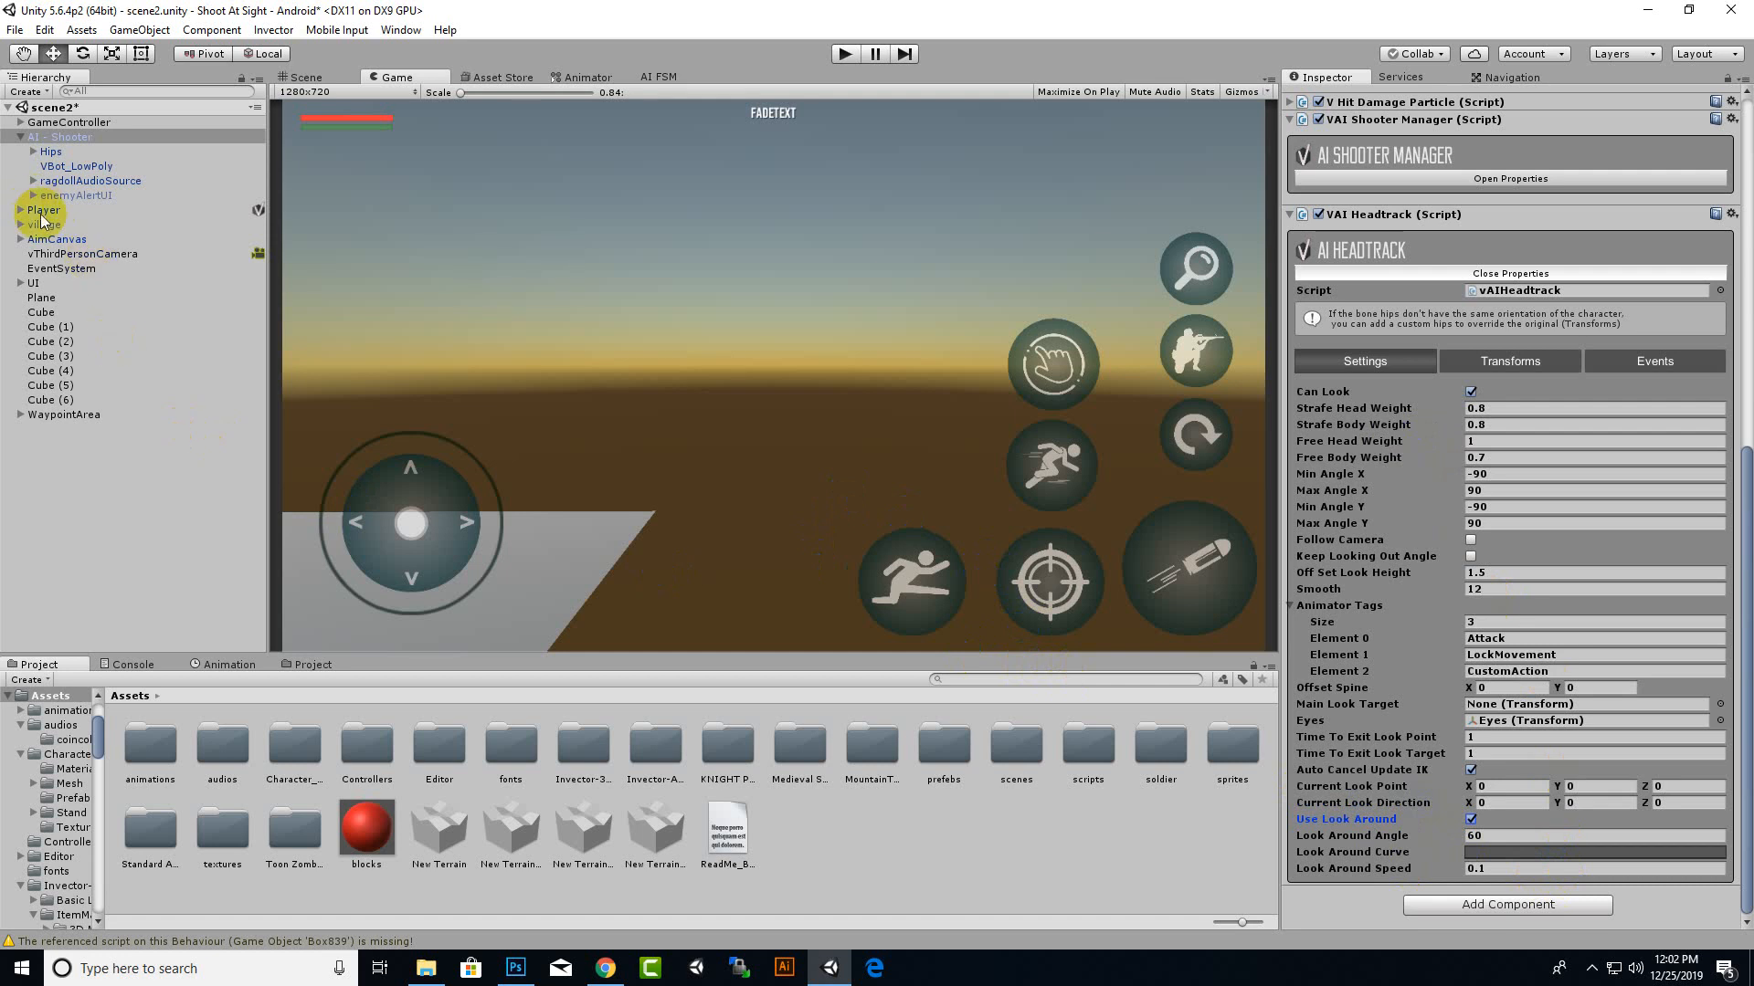
Step: Set Time To Stay to 5 for all nodes of the WaypointArea at once
left_click(20, 415)
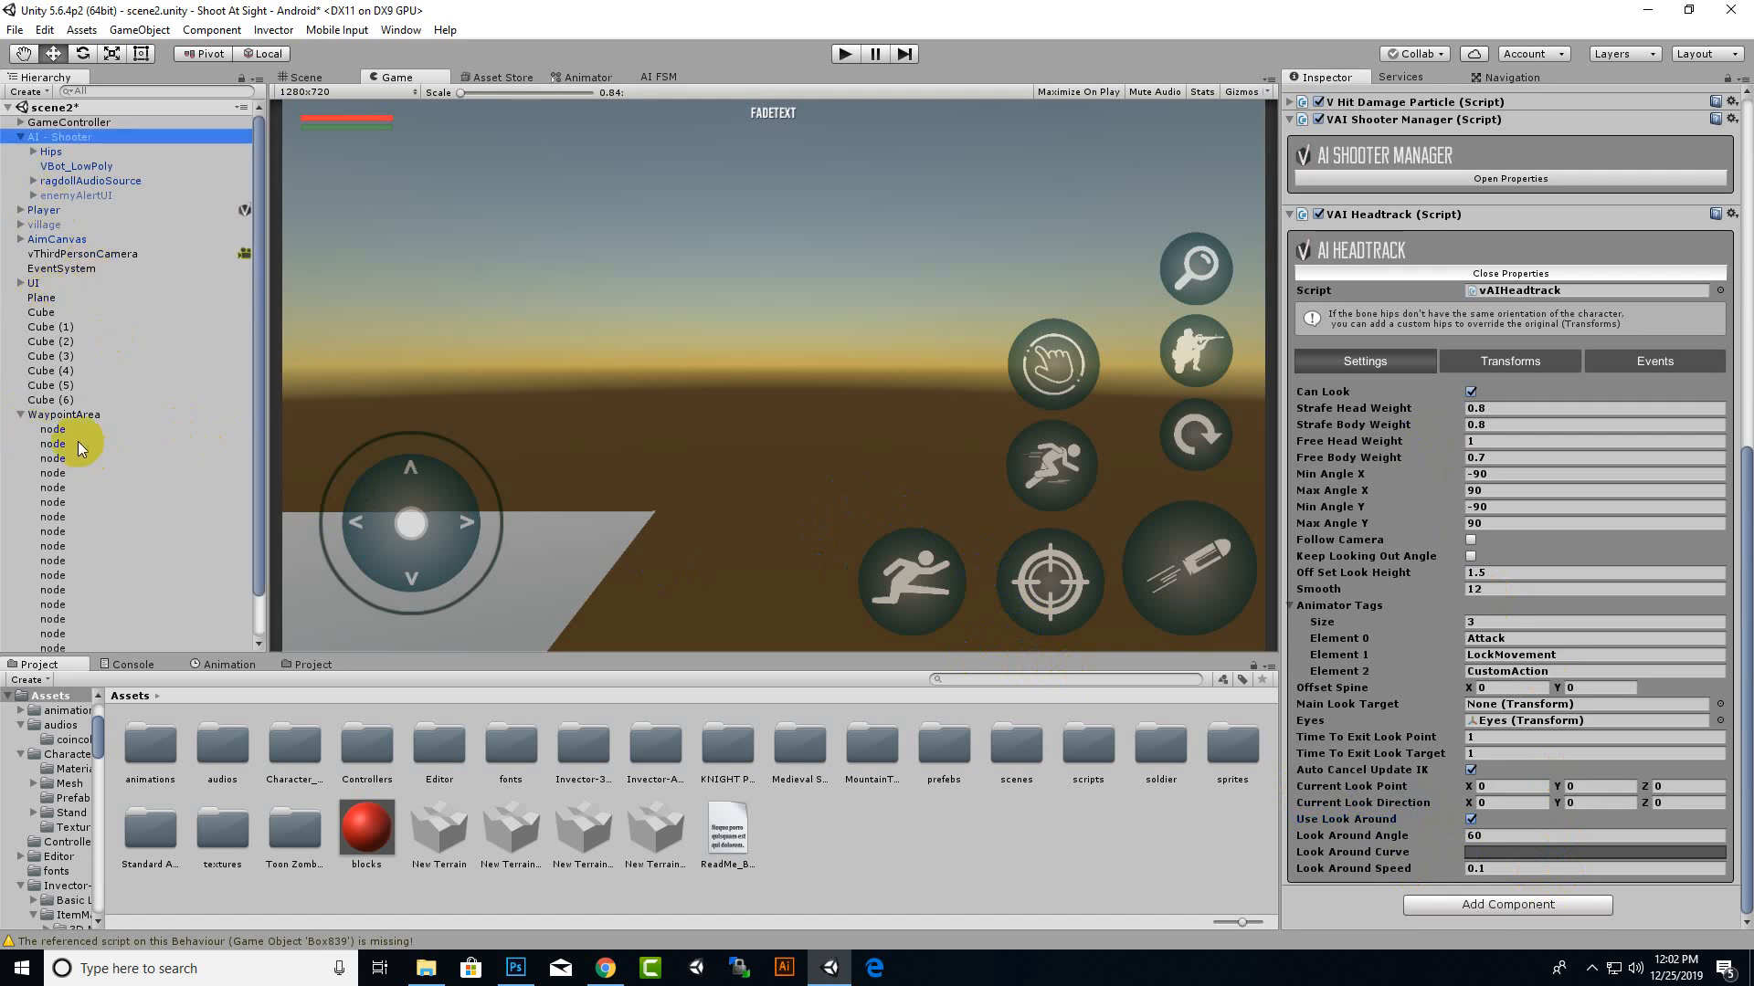
left_click(73, 430)
scroll(163, 517, "down", 1)
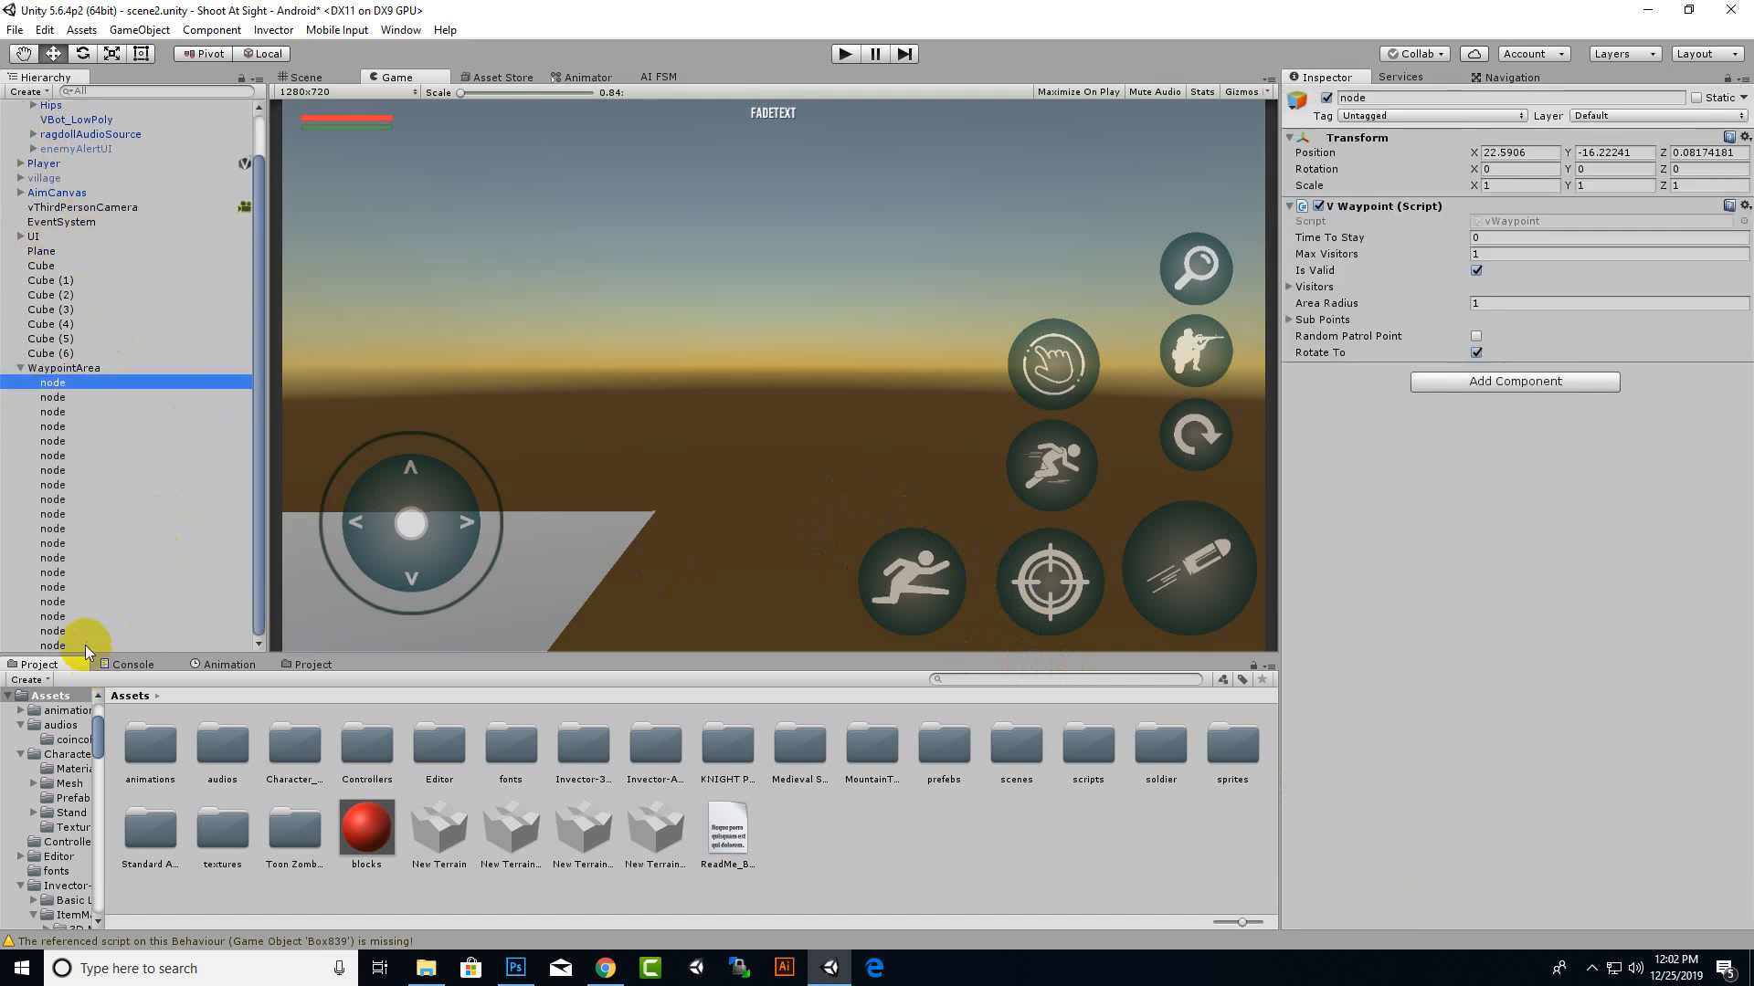
left_click(192, 628, "shift")
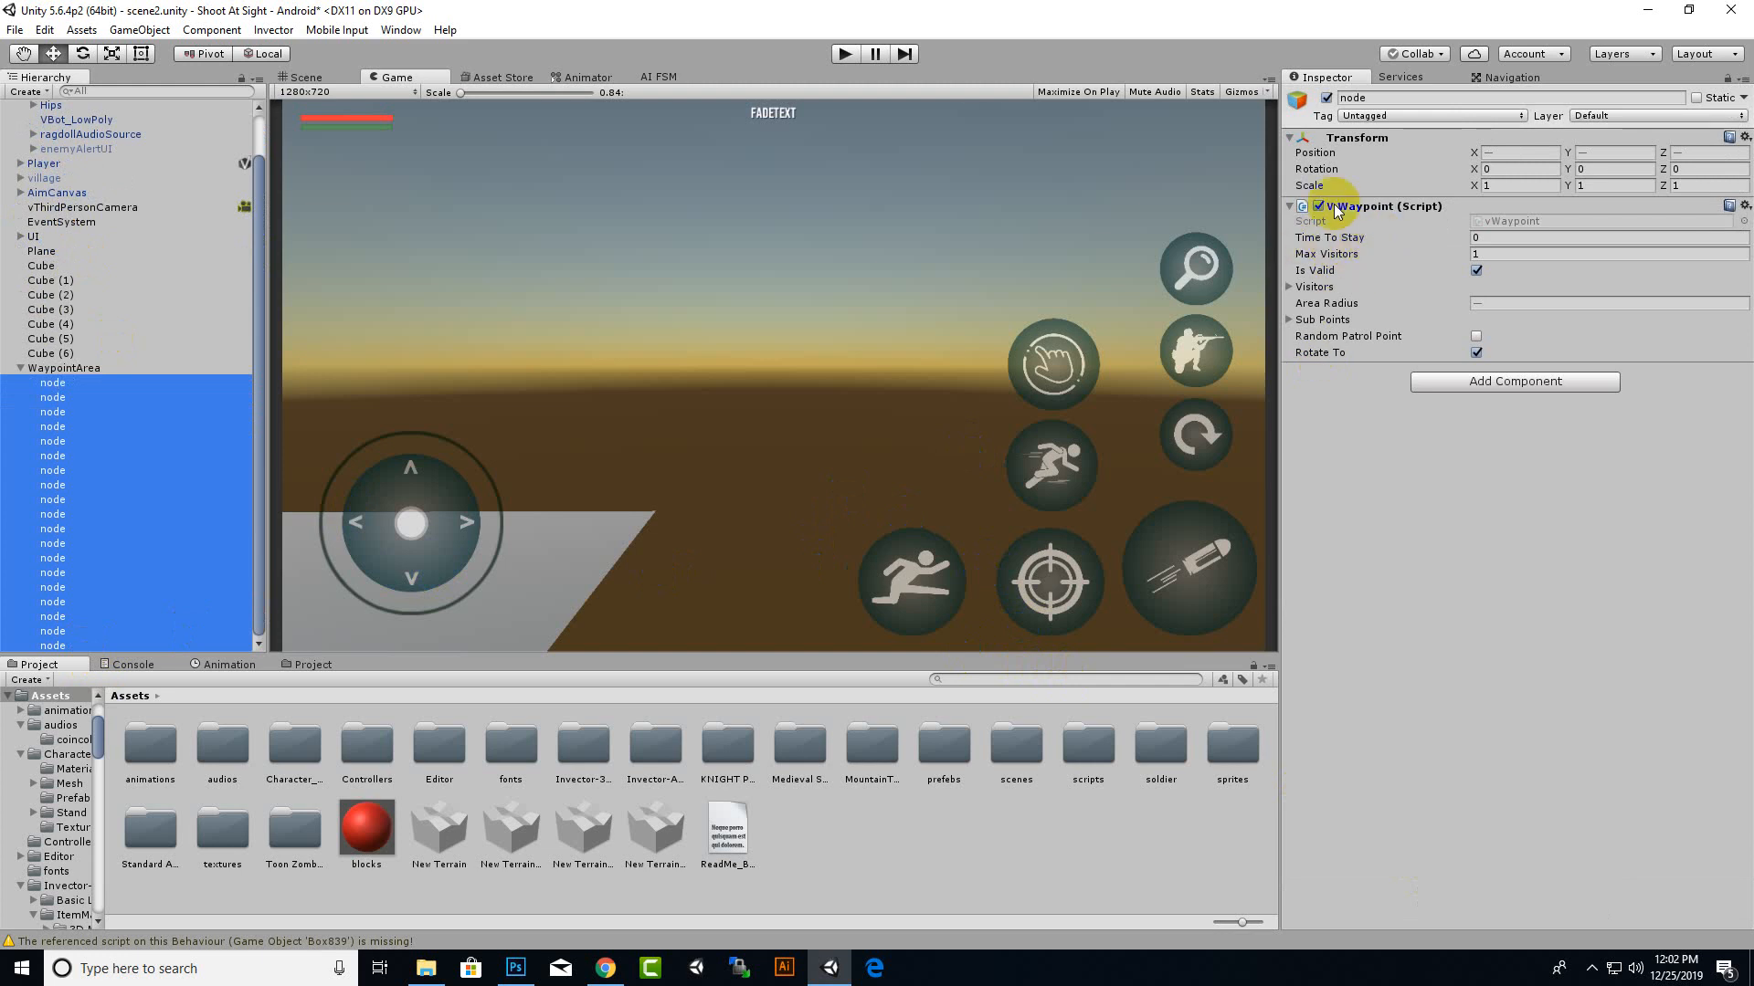
left_click(1544, 238)
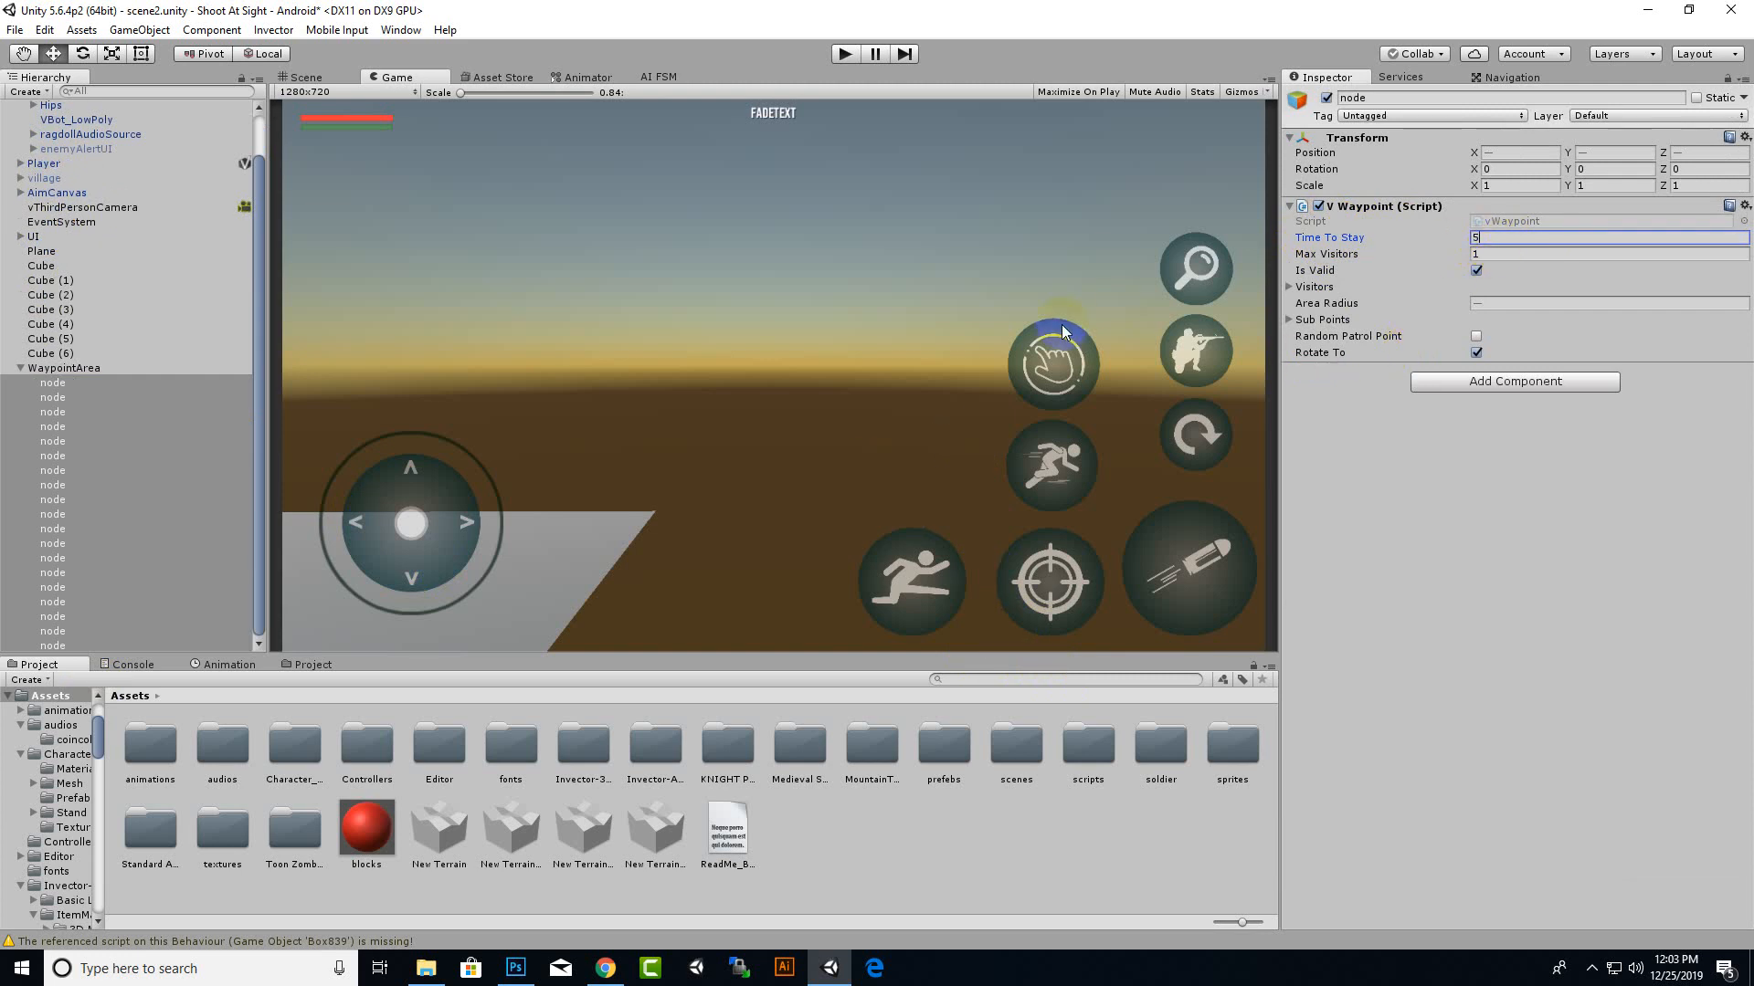
left_click(21, 369)
Step: Open the AI Shooter Manager properties of the AI - Shooter and examine them together with its AI Headtrack settings
left_click(42, 210)
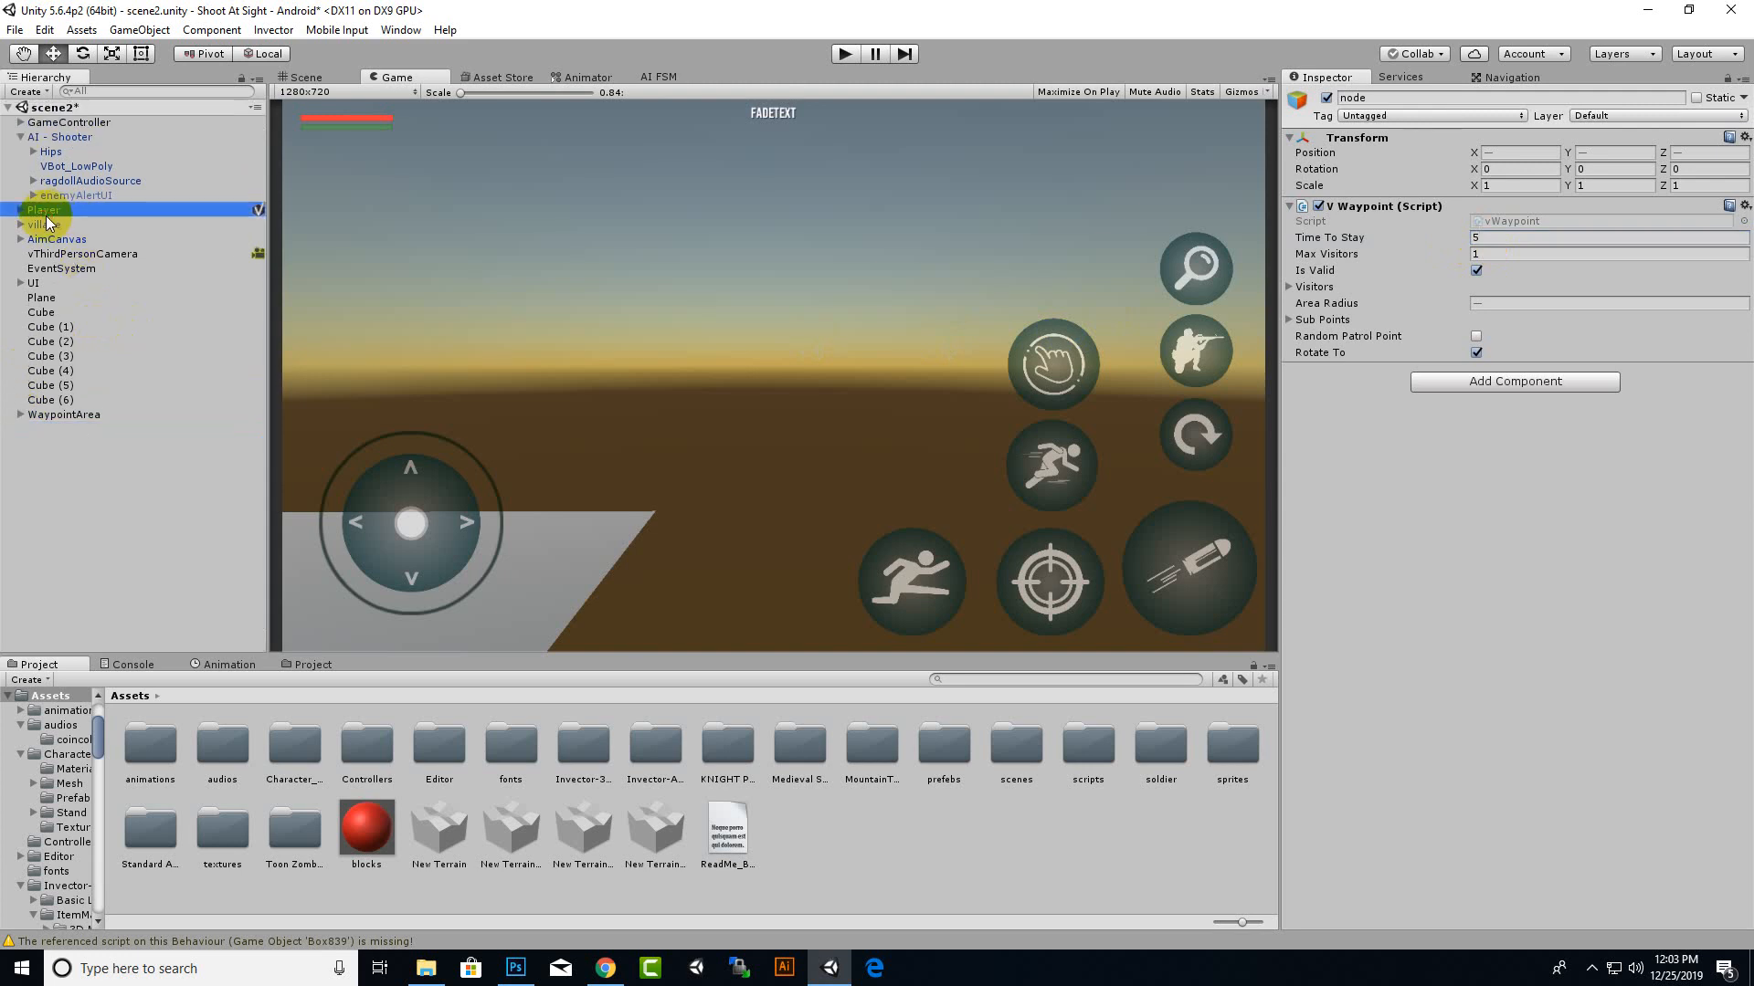
left_click(58, 137)
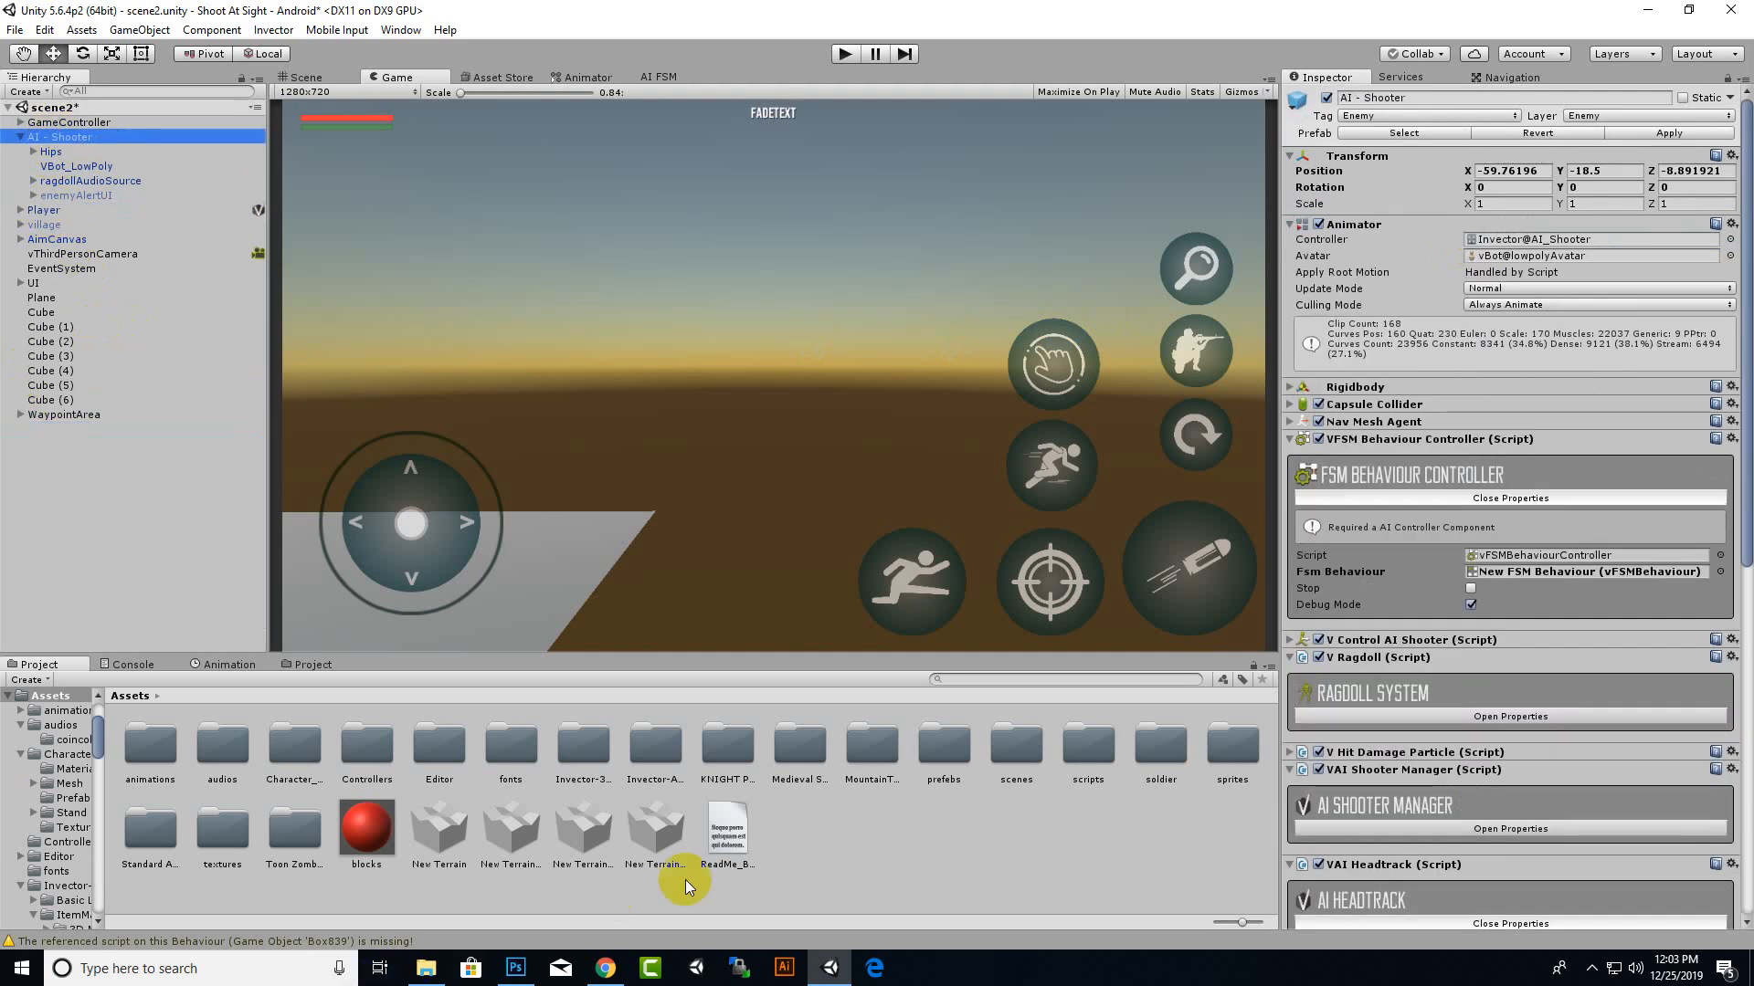
scroll(1389, 808, "down", 4)
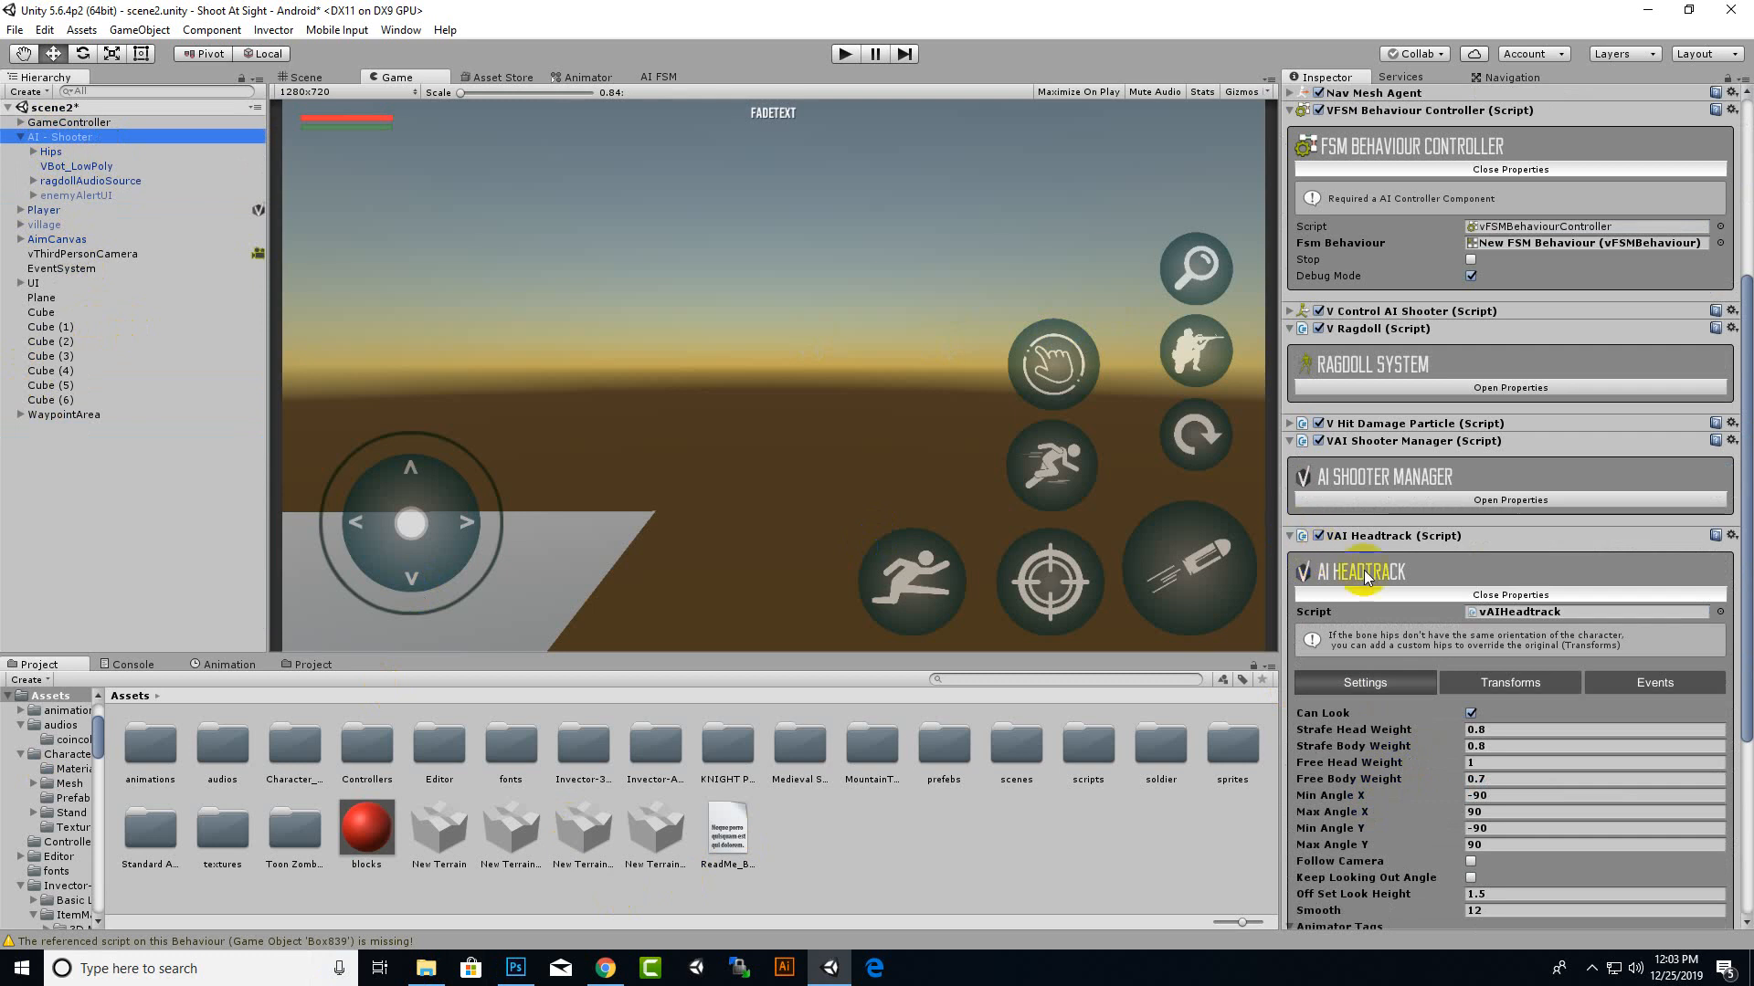
scroll(1418, 610, "down", 2)
scroll(1417, 610, "up", 5)
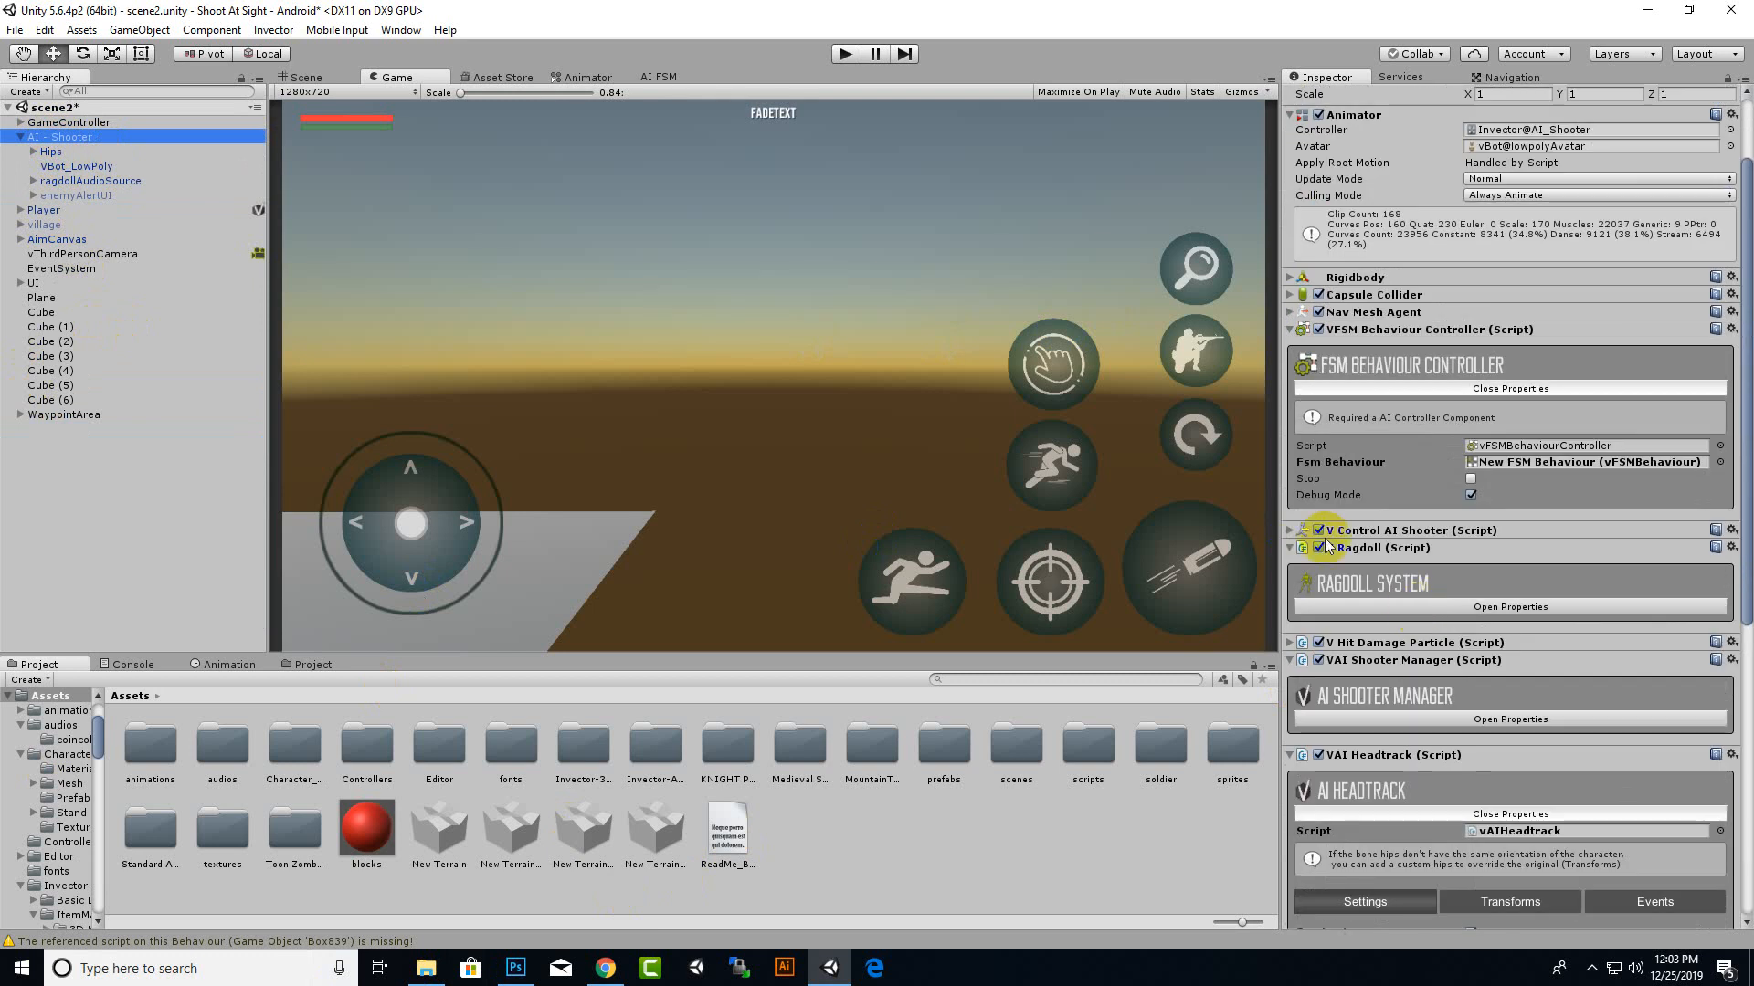
left_click(1398, 719)
scroll(1504, 580, "down", 3)
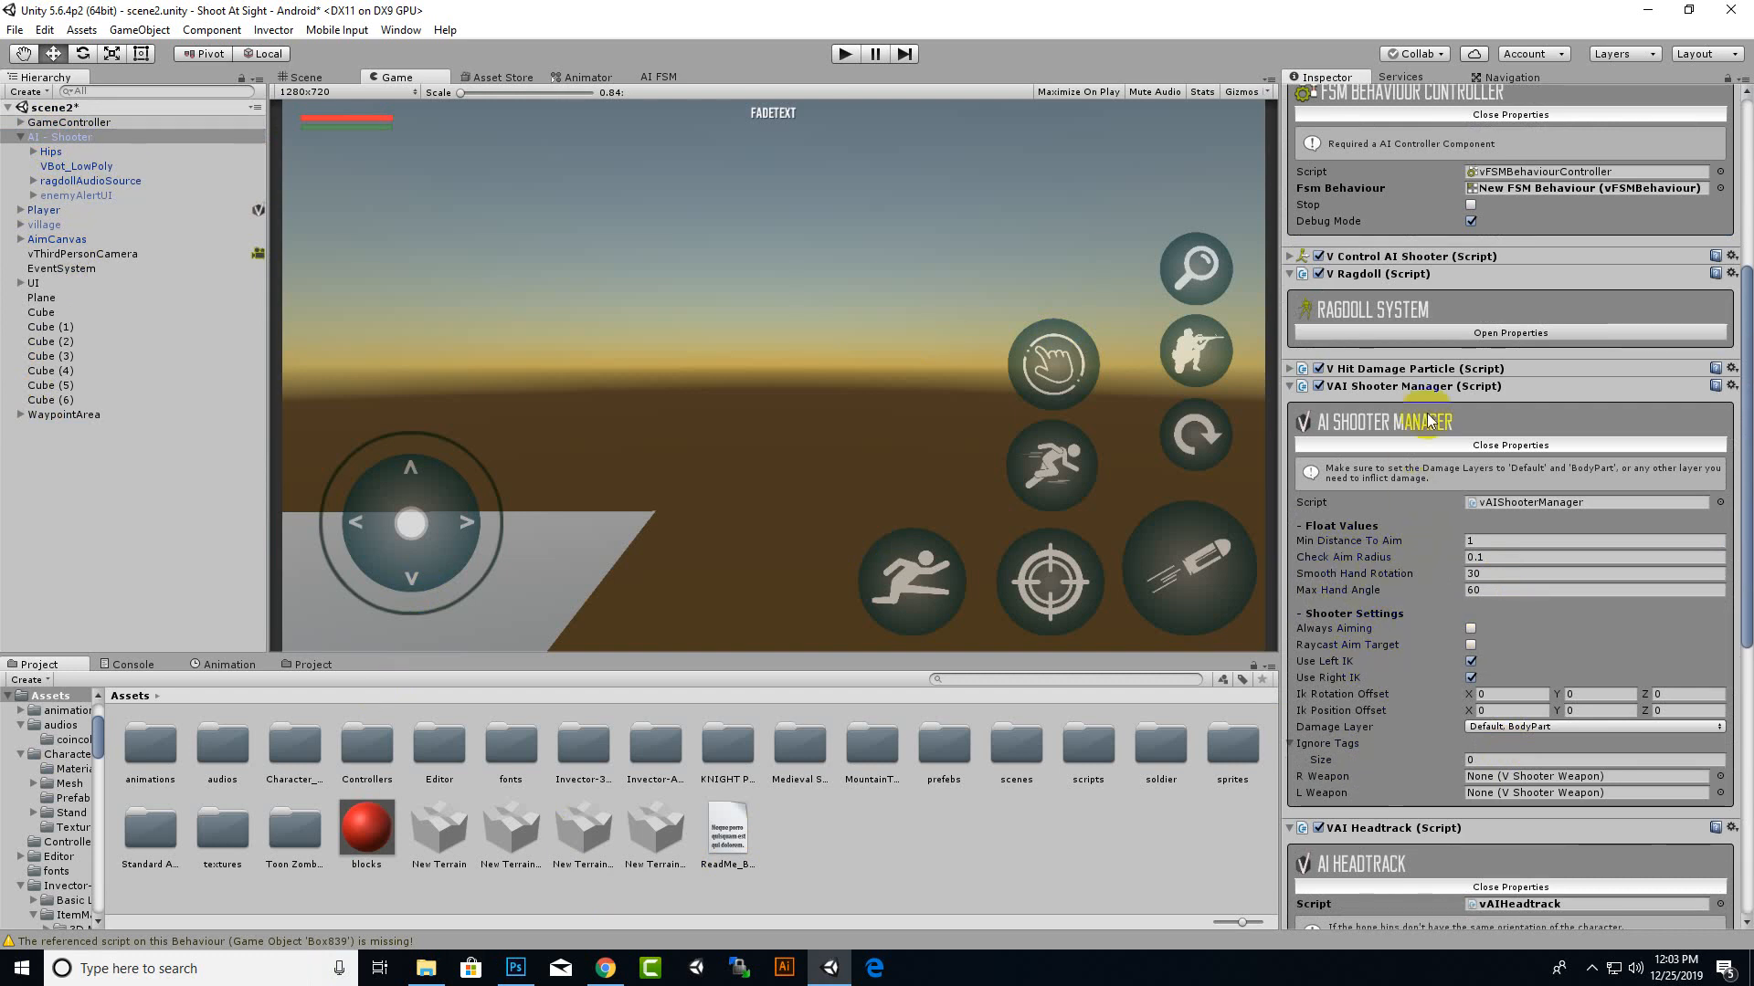
scroll(1439, 749, "down", 1)
scroll(1412, 709, "up", 4)
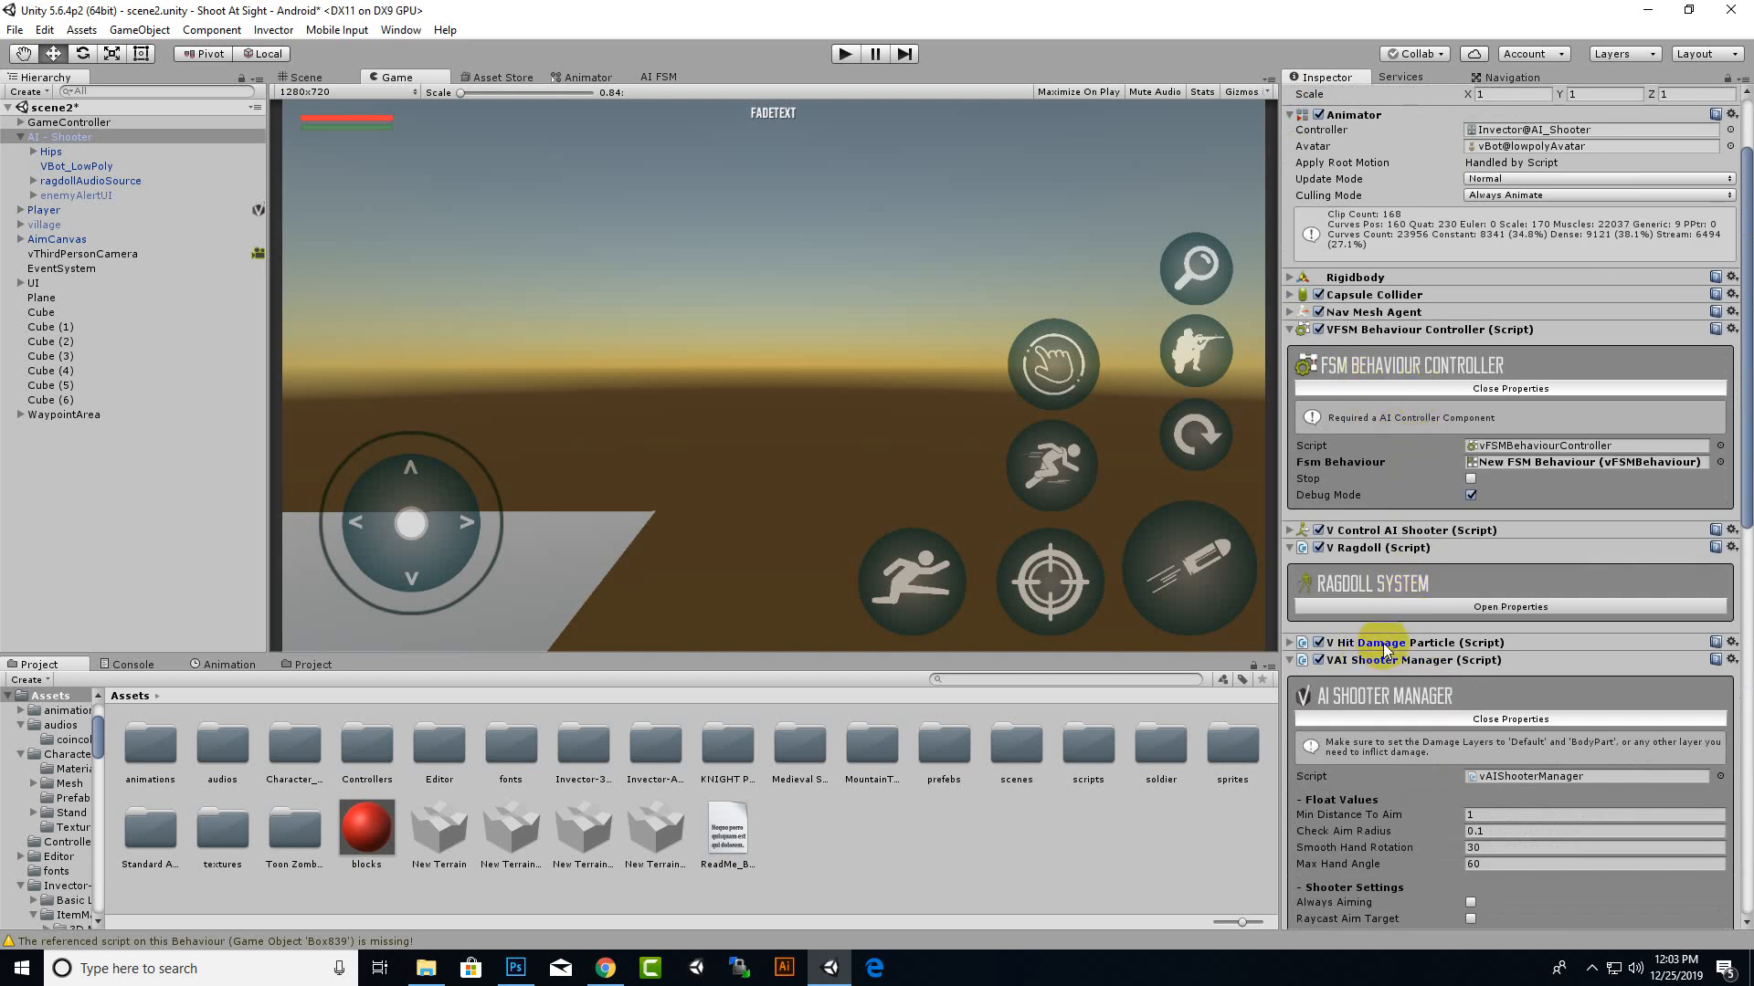
scroll(1381, 546, "down", 5)
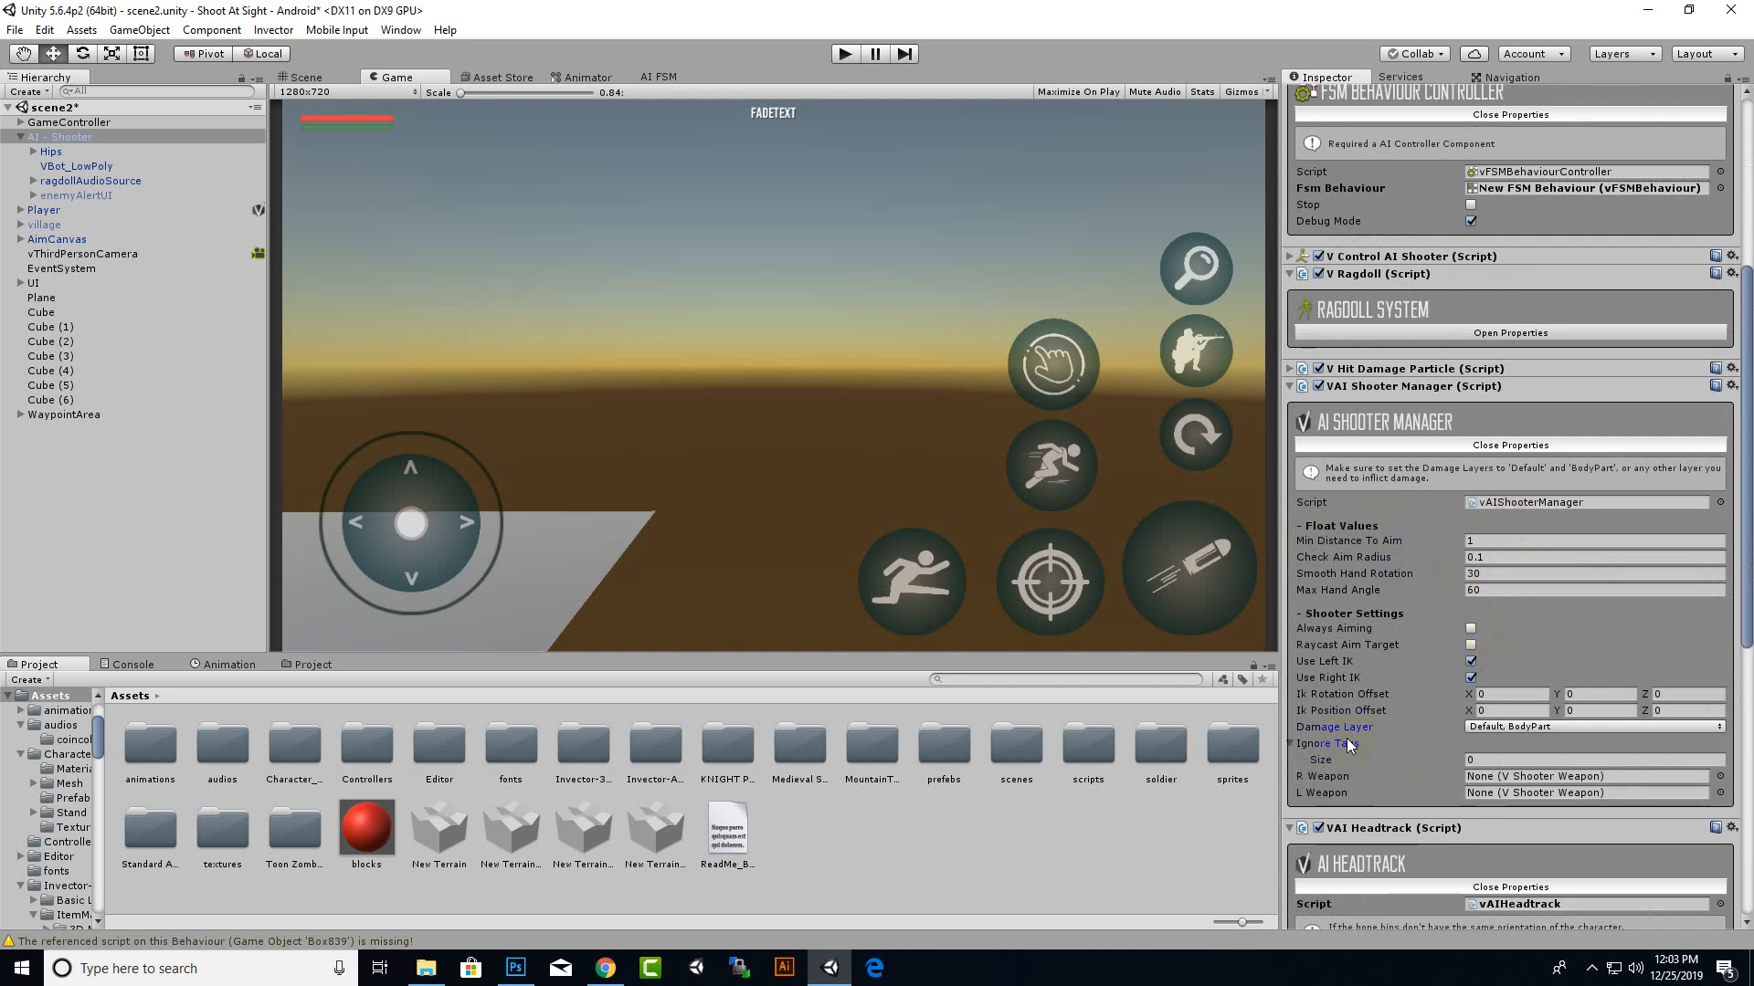
scroll(1441, 716, "down", 10)
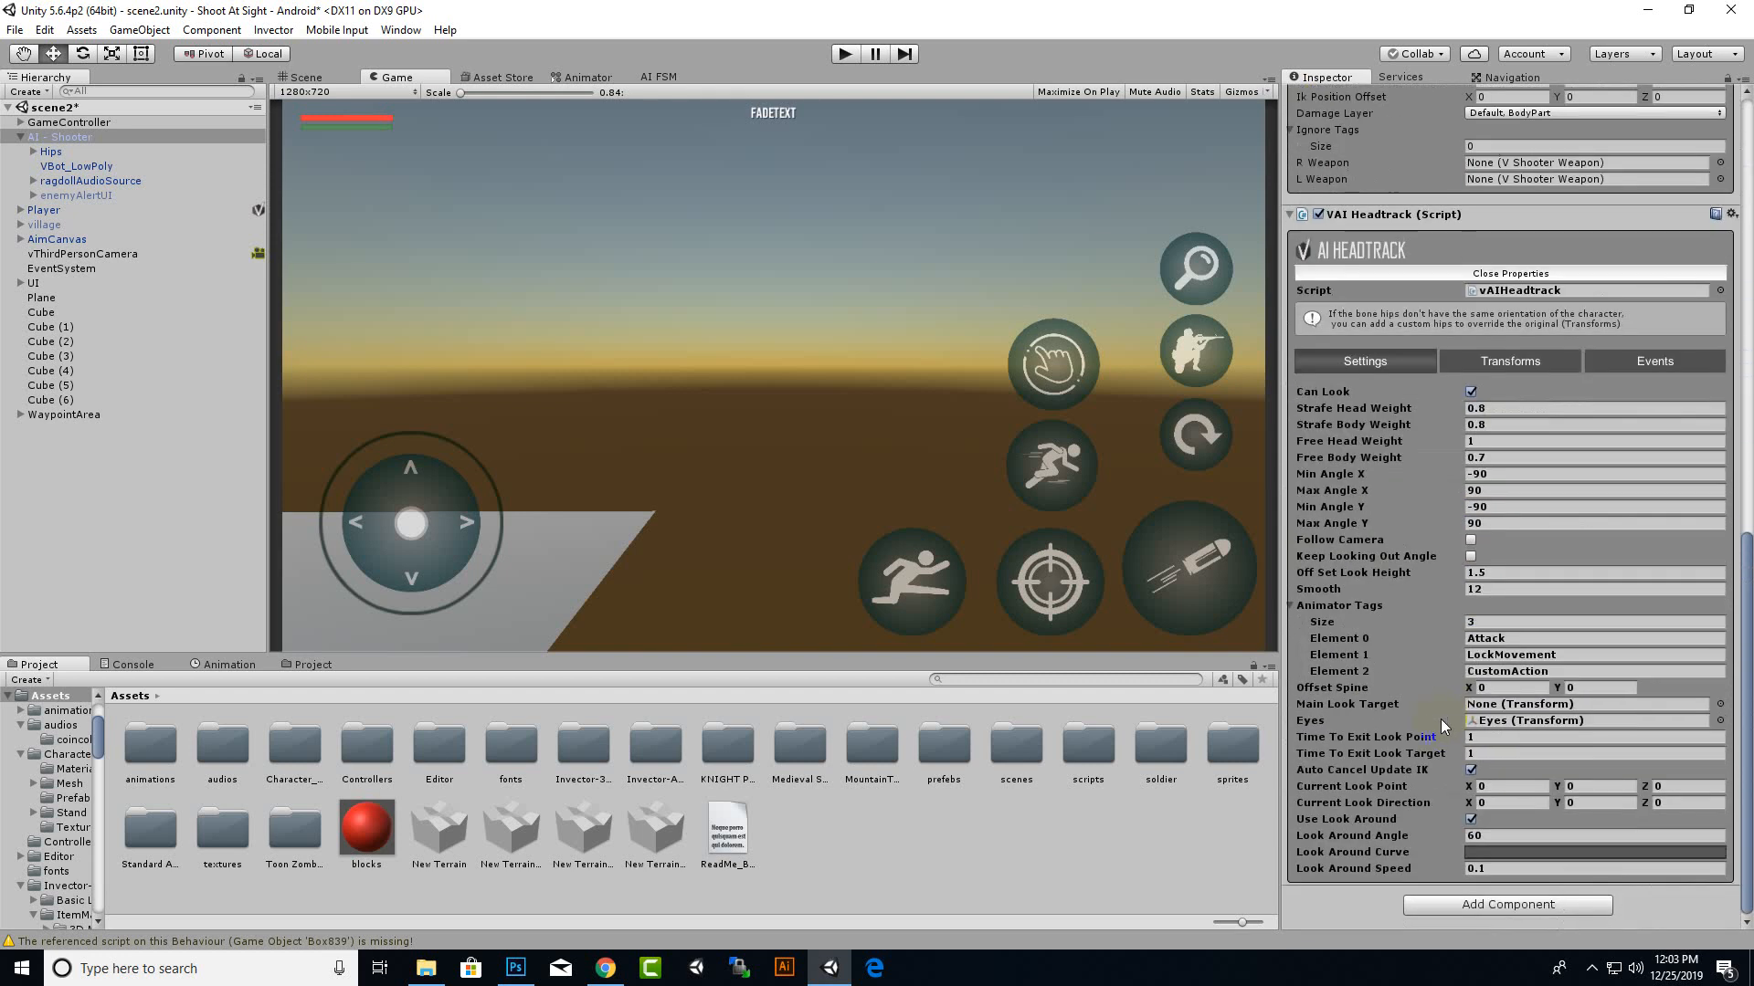
scroll(1441, 726, "up", 7)
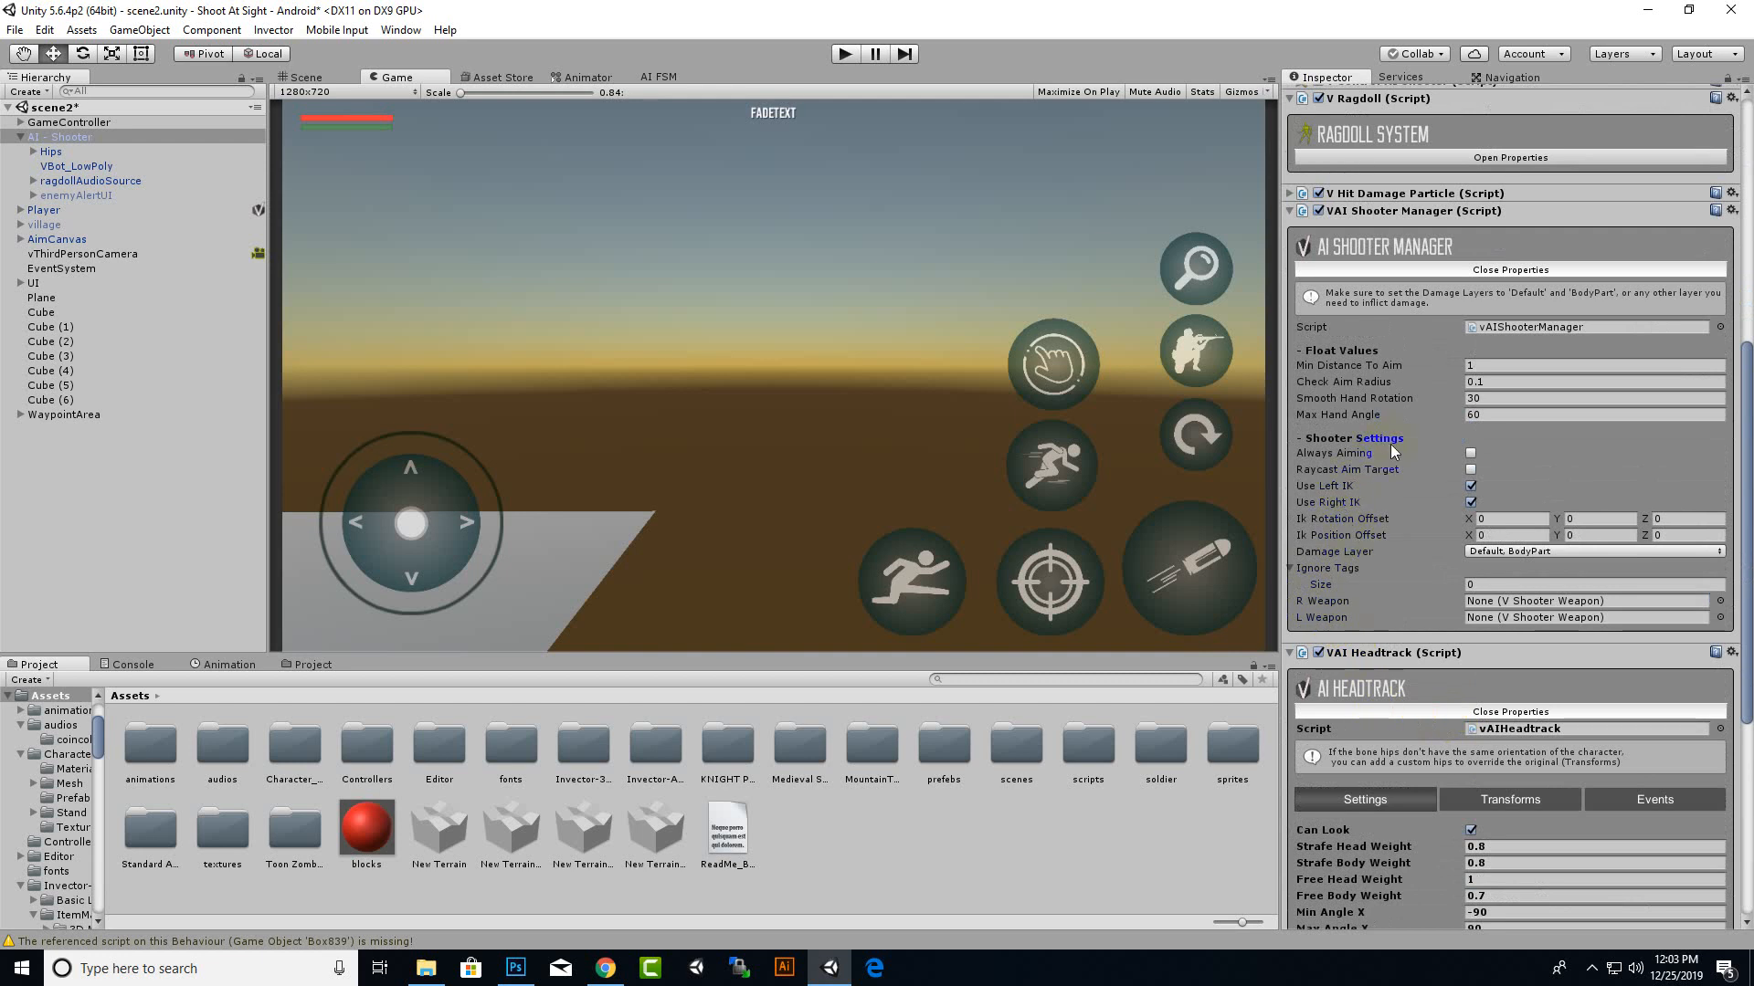
Step: Try the Always Aiming and Raycast Aim Target options of the AI Shooter Manager
left_click(1471, 453)
left_click(1471, 469)
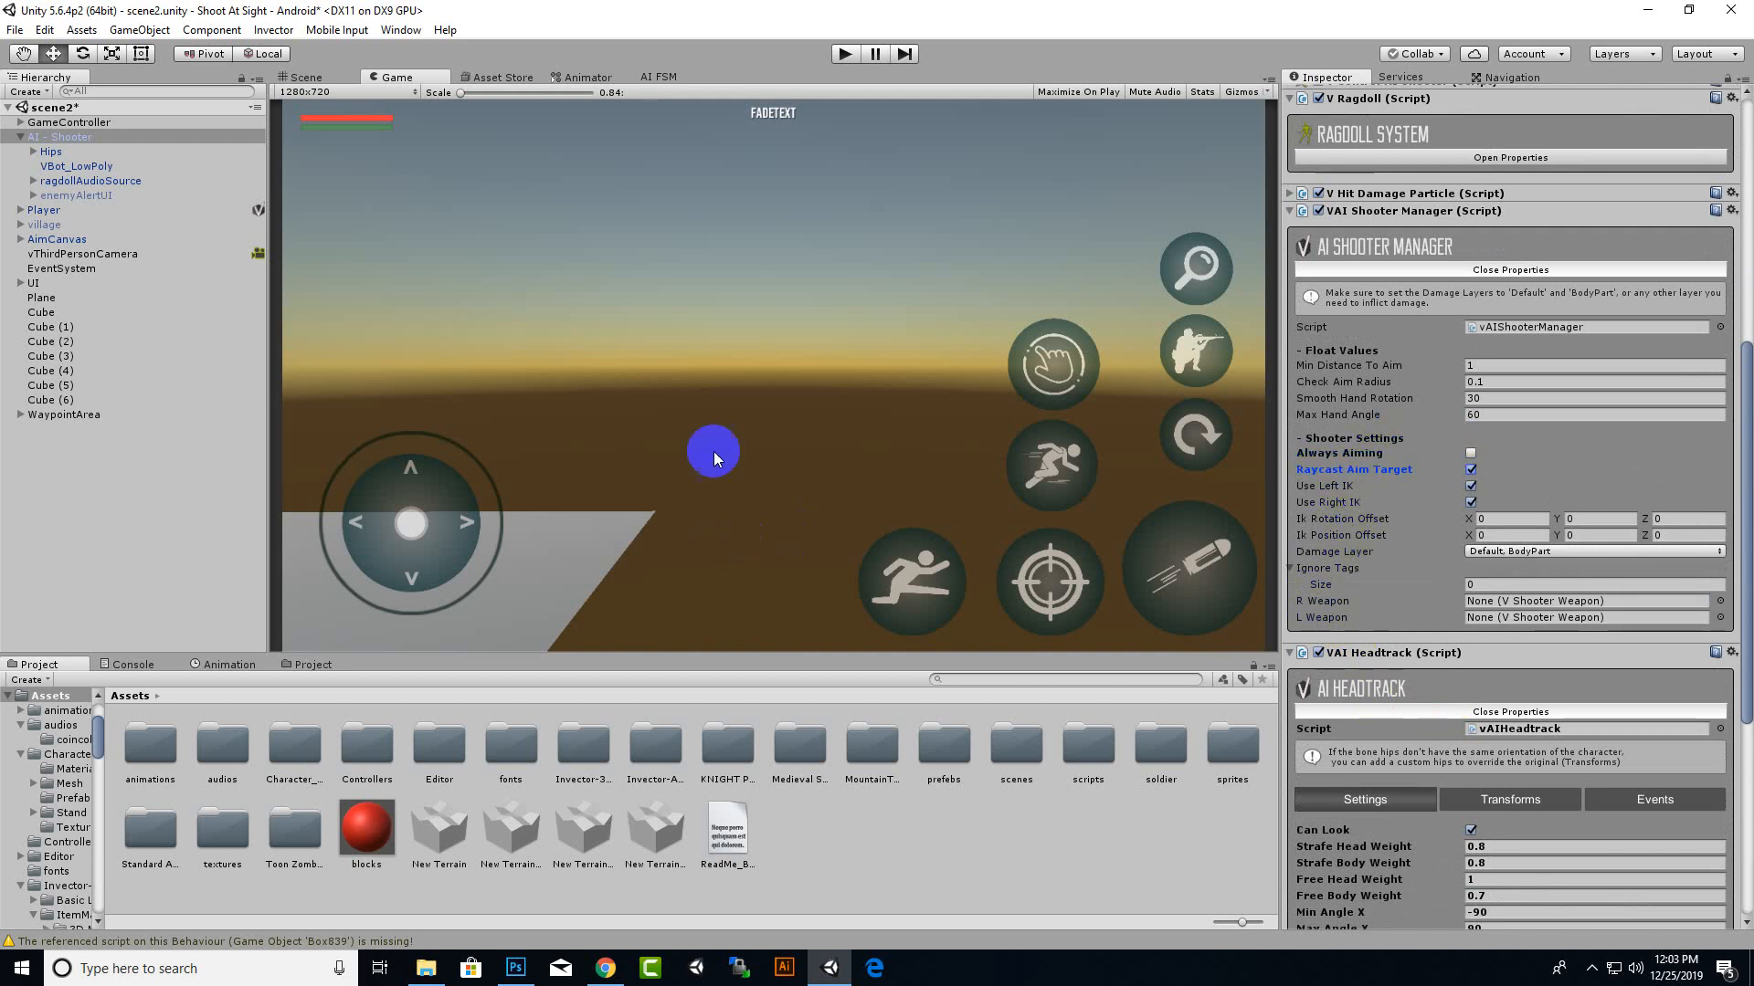
Step: Show the Scene view and enable Debug Visual Detection in the Detection settings of the AI Shooter Controller
left_click(304, 77)
scroll(612, 300, "down", 5)
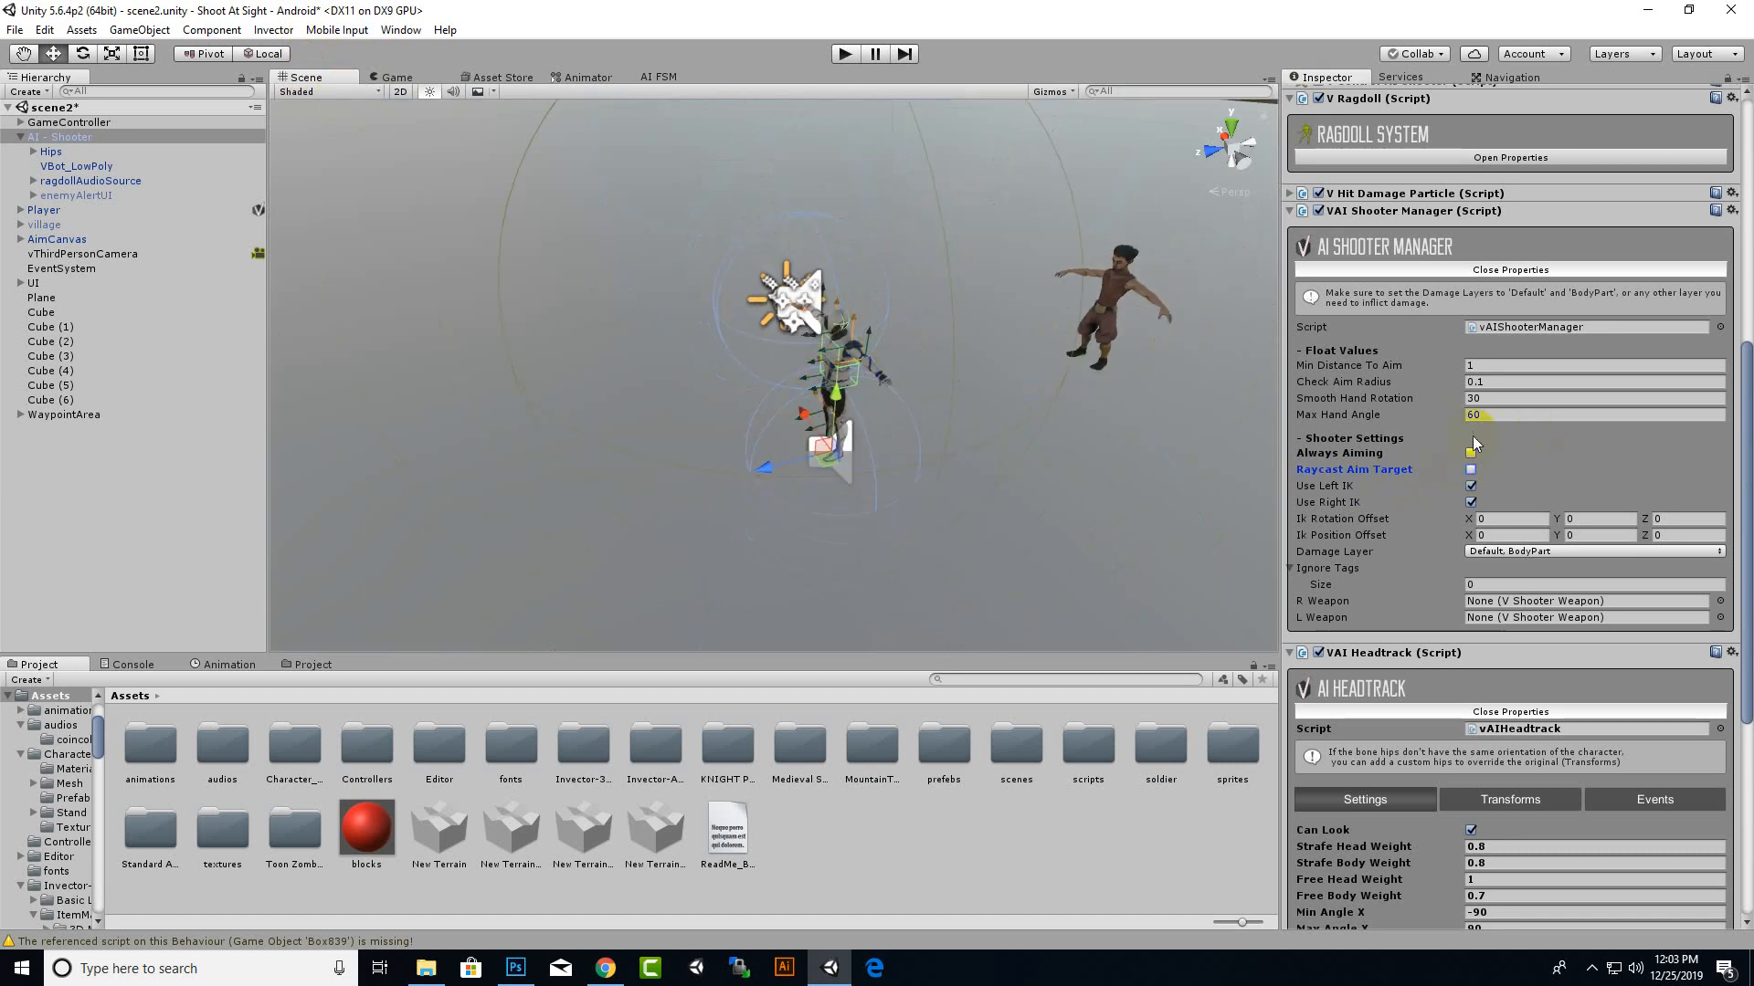
left_click(1393, 194)
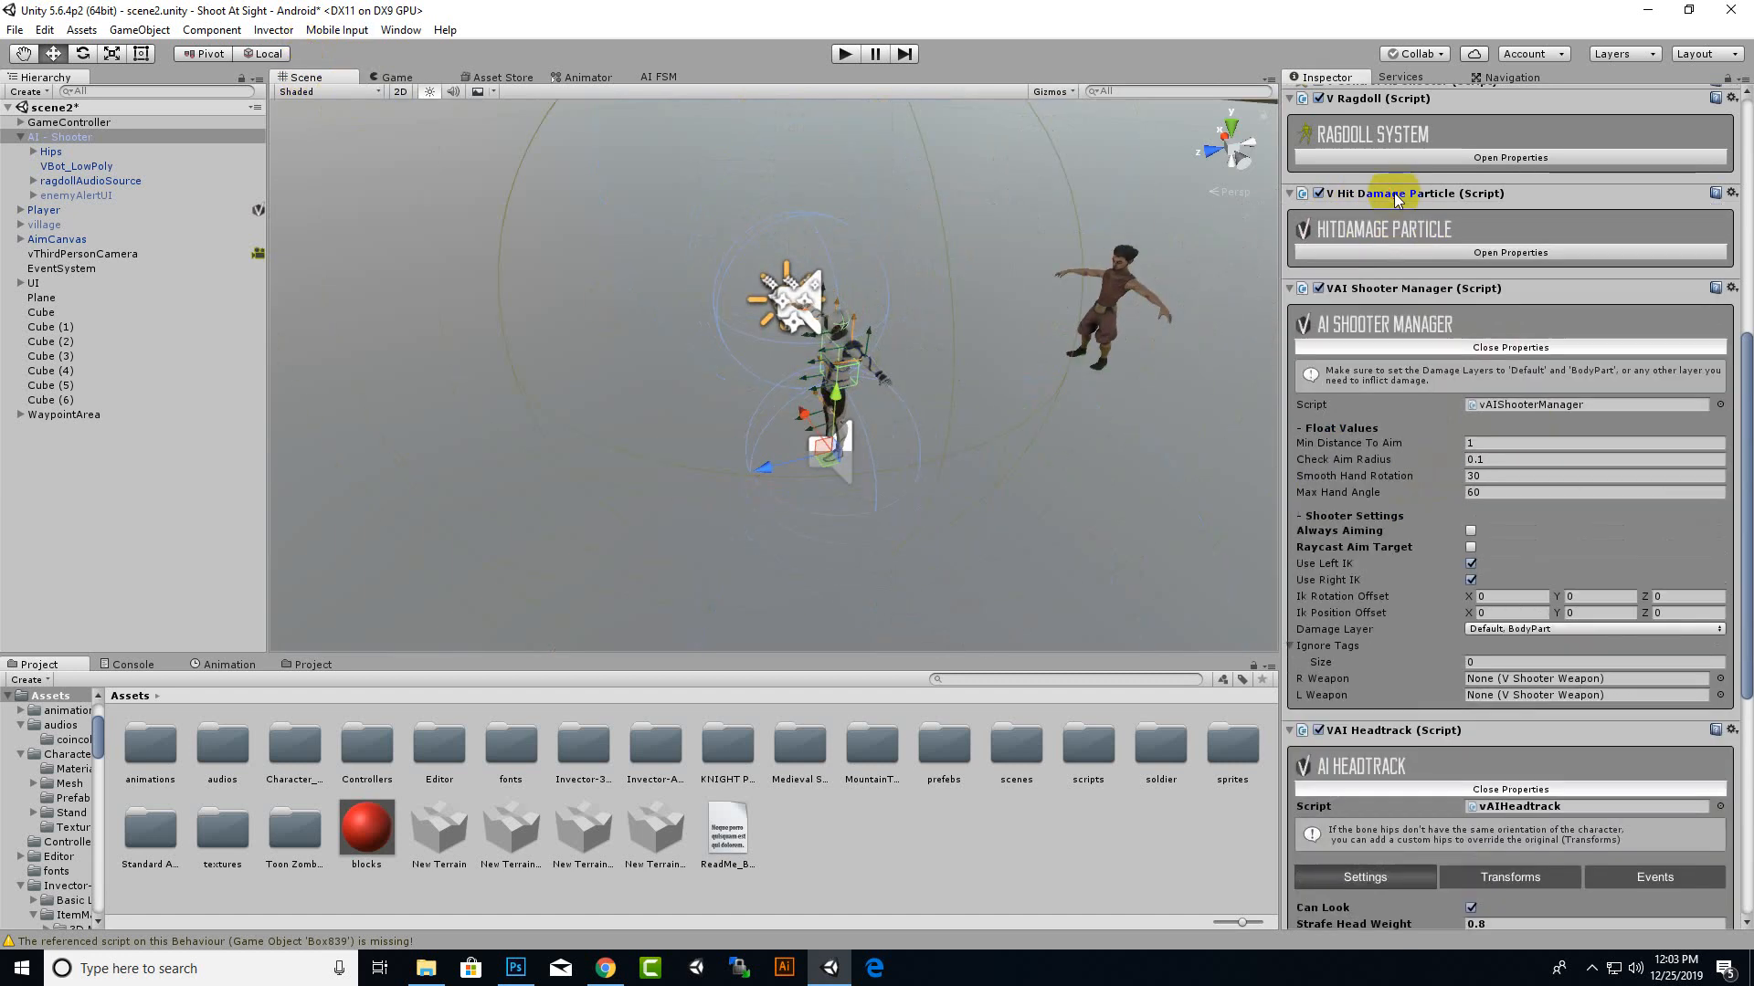
left_click(1507, 157)
scroll(1452, 292, "up", 3)
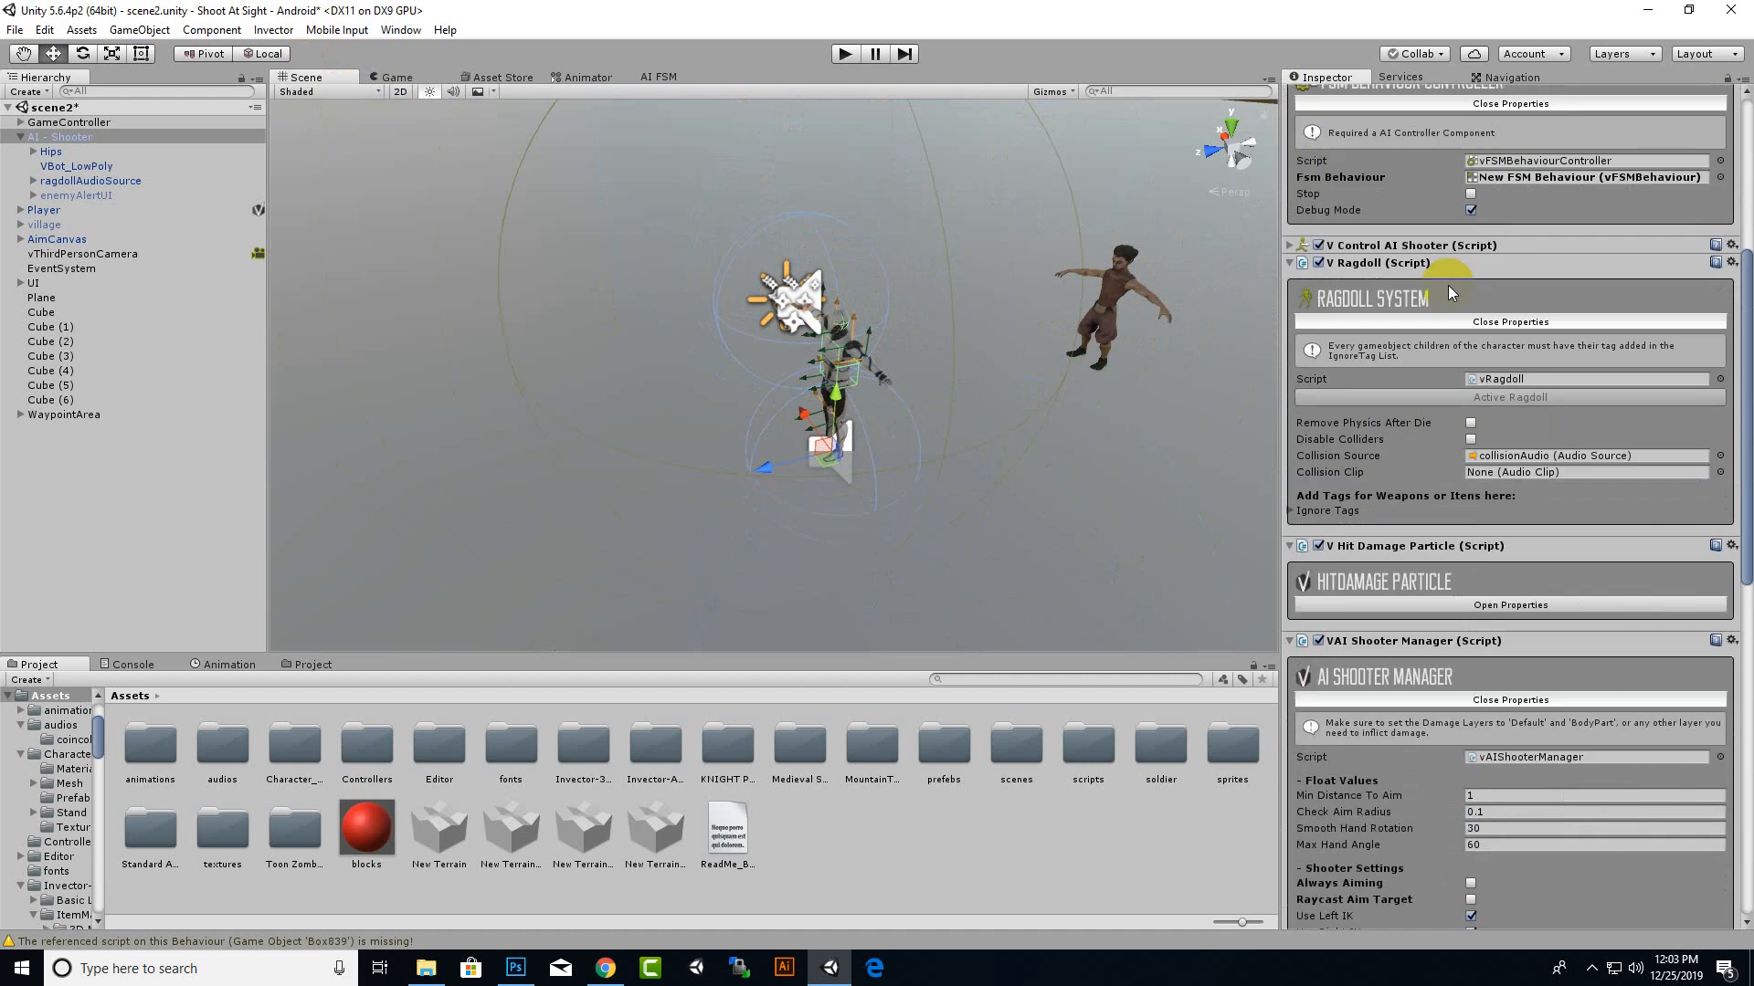
left_click(1389, 245)
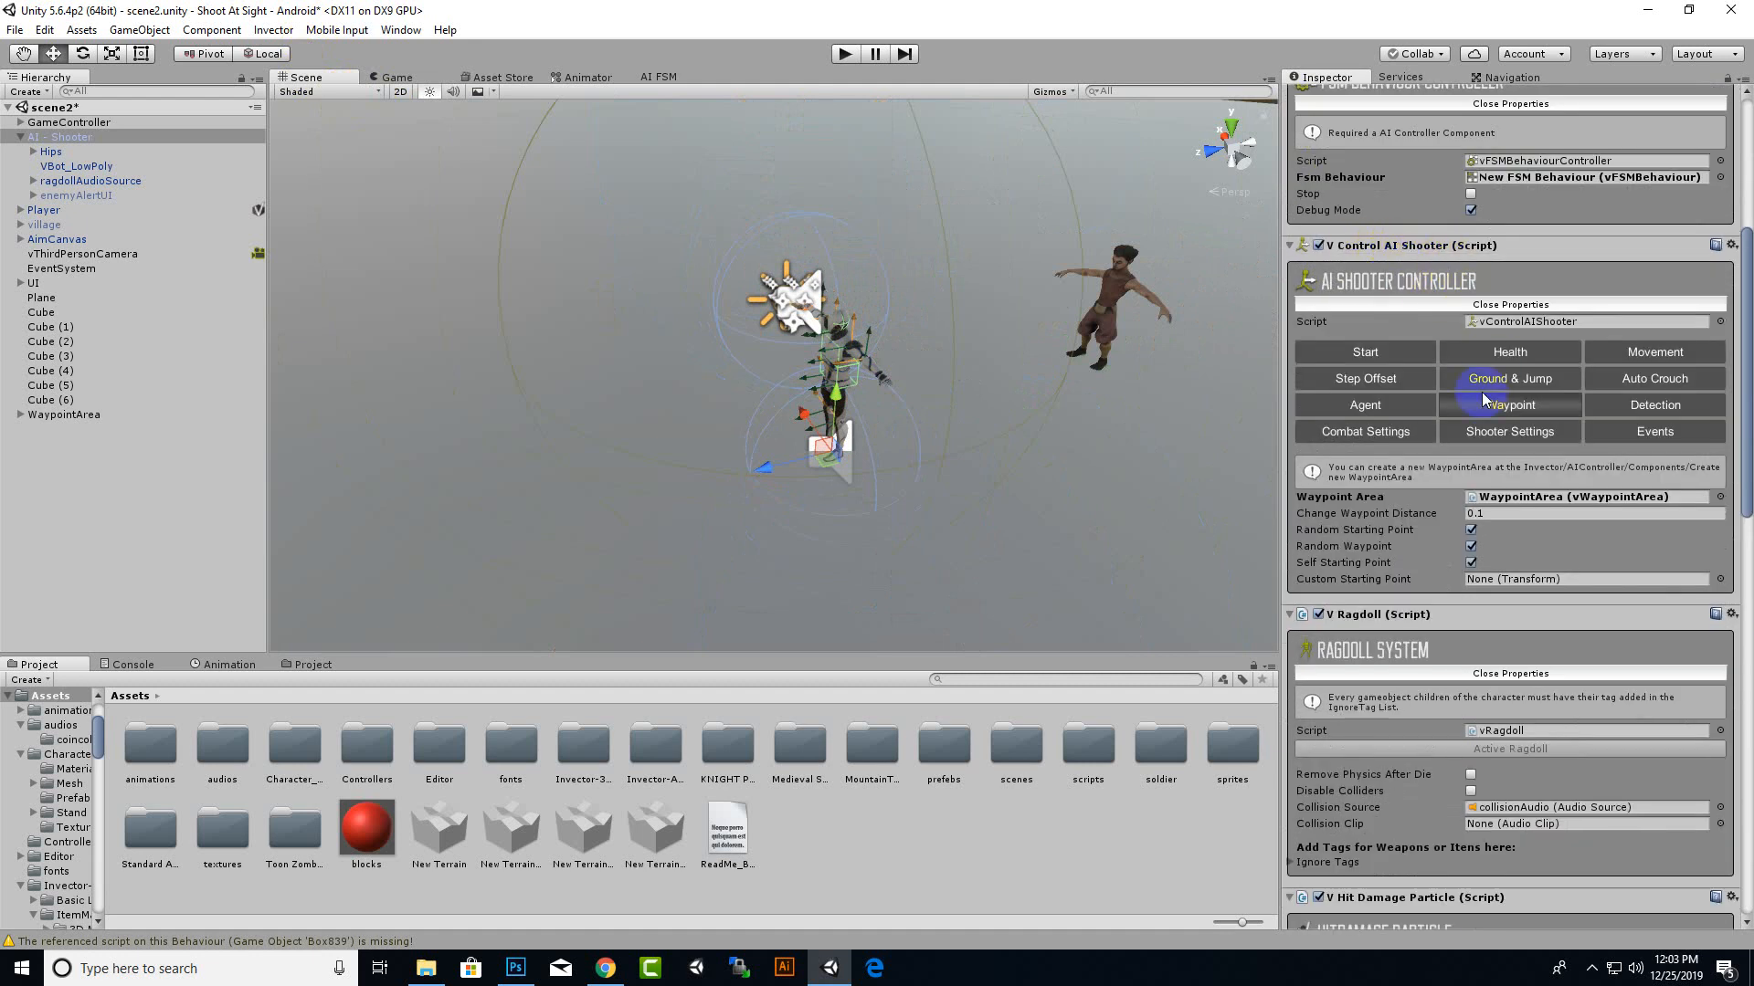
left_click(1672, 406)
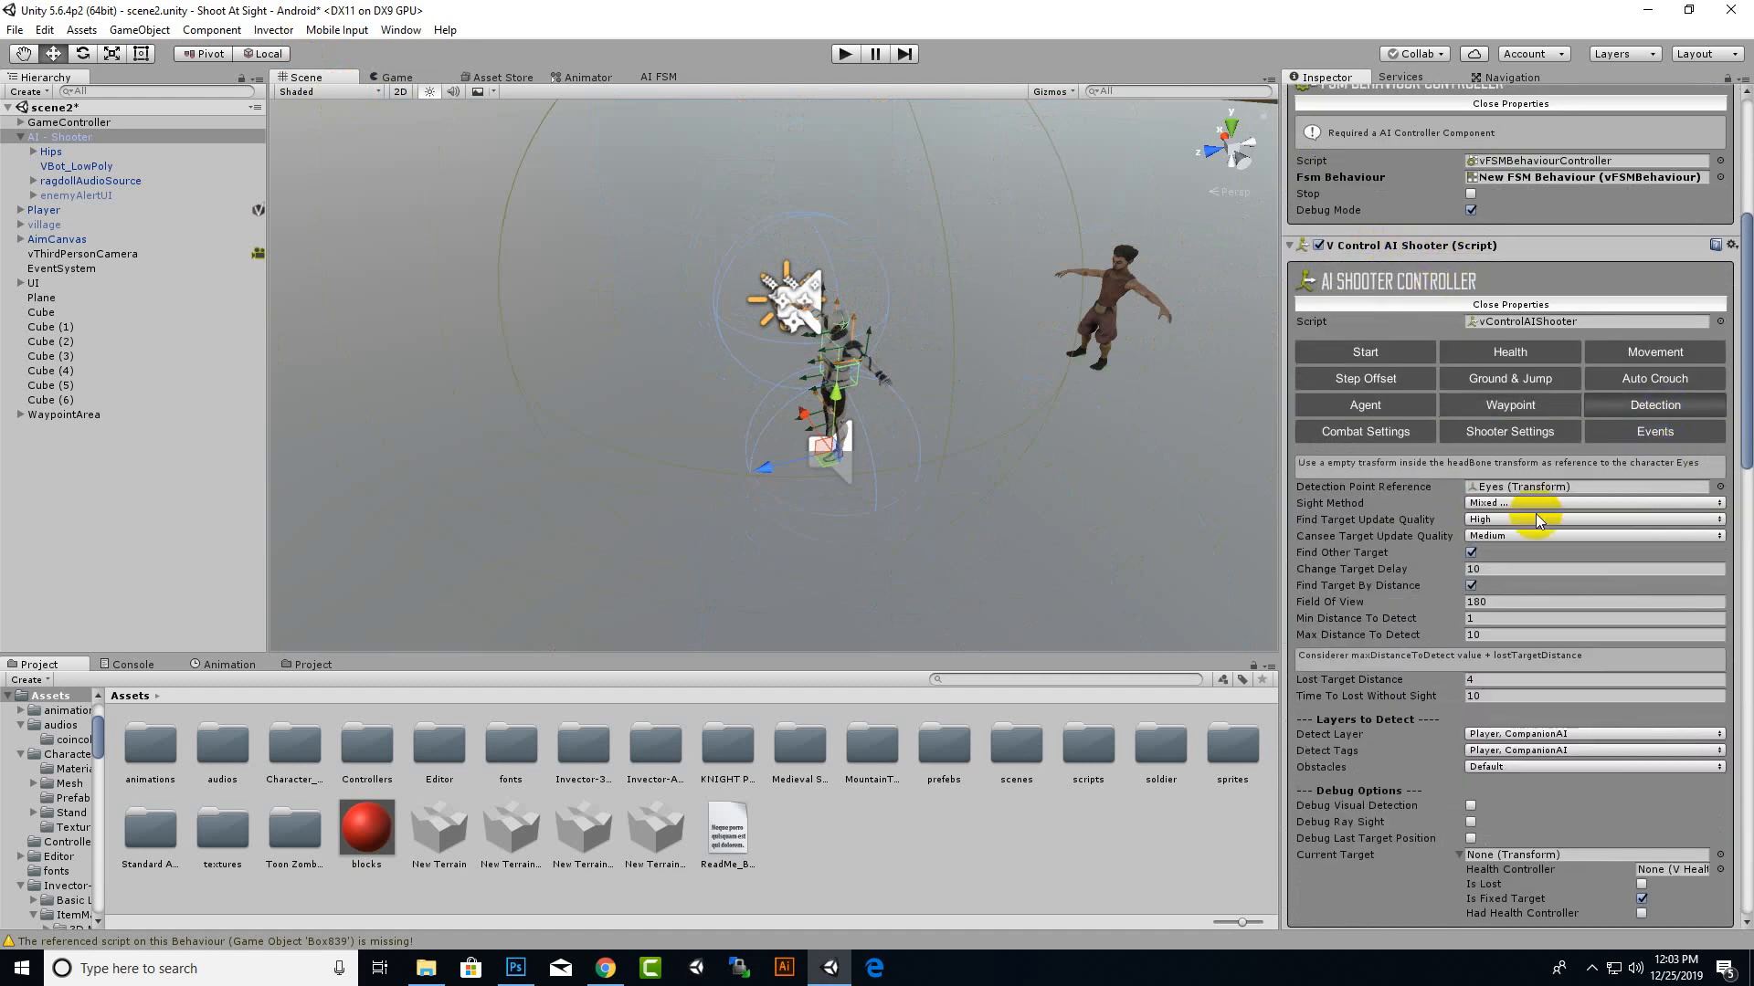
scroll(1431, 562, "down", 3)
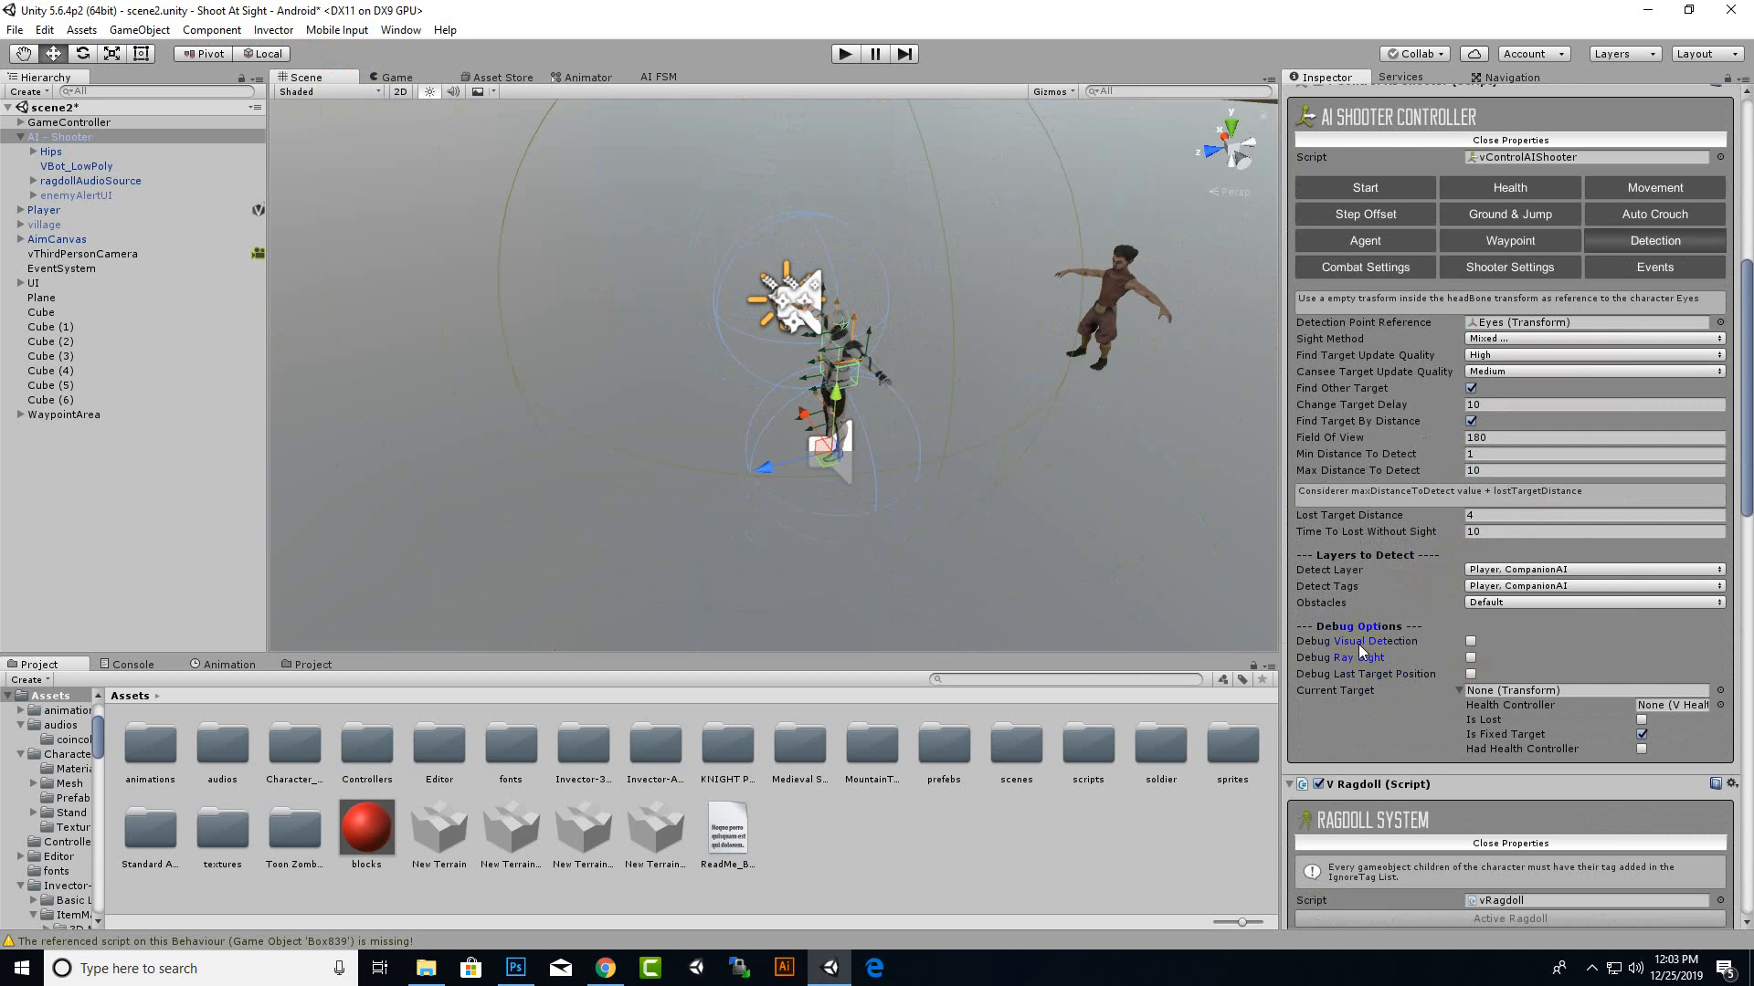
left_click(1469, 642)
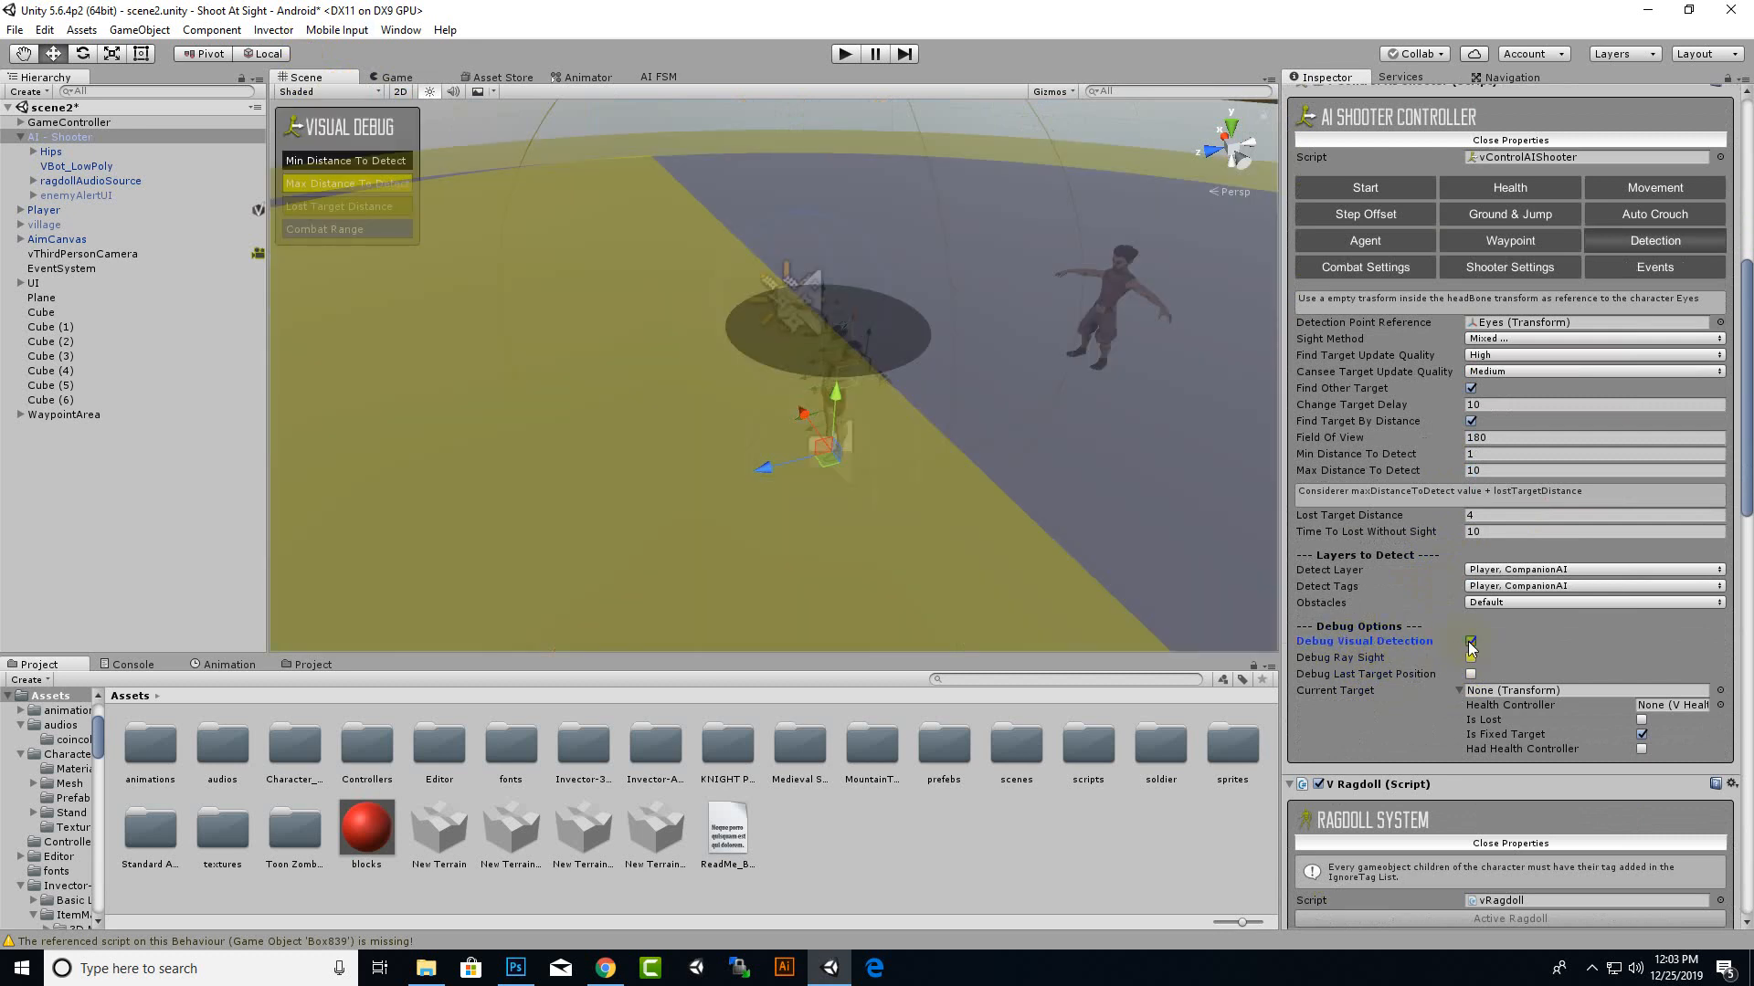
Step: Try Debug Ray Sight and Debug Last Target Position without visual detection, and restore Debug Visual Detection as the only active debug option
middle_click_drag(691, 481, 1074, 316)
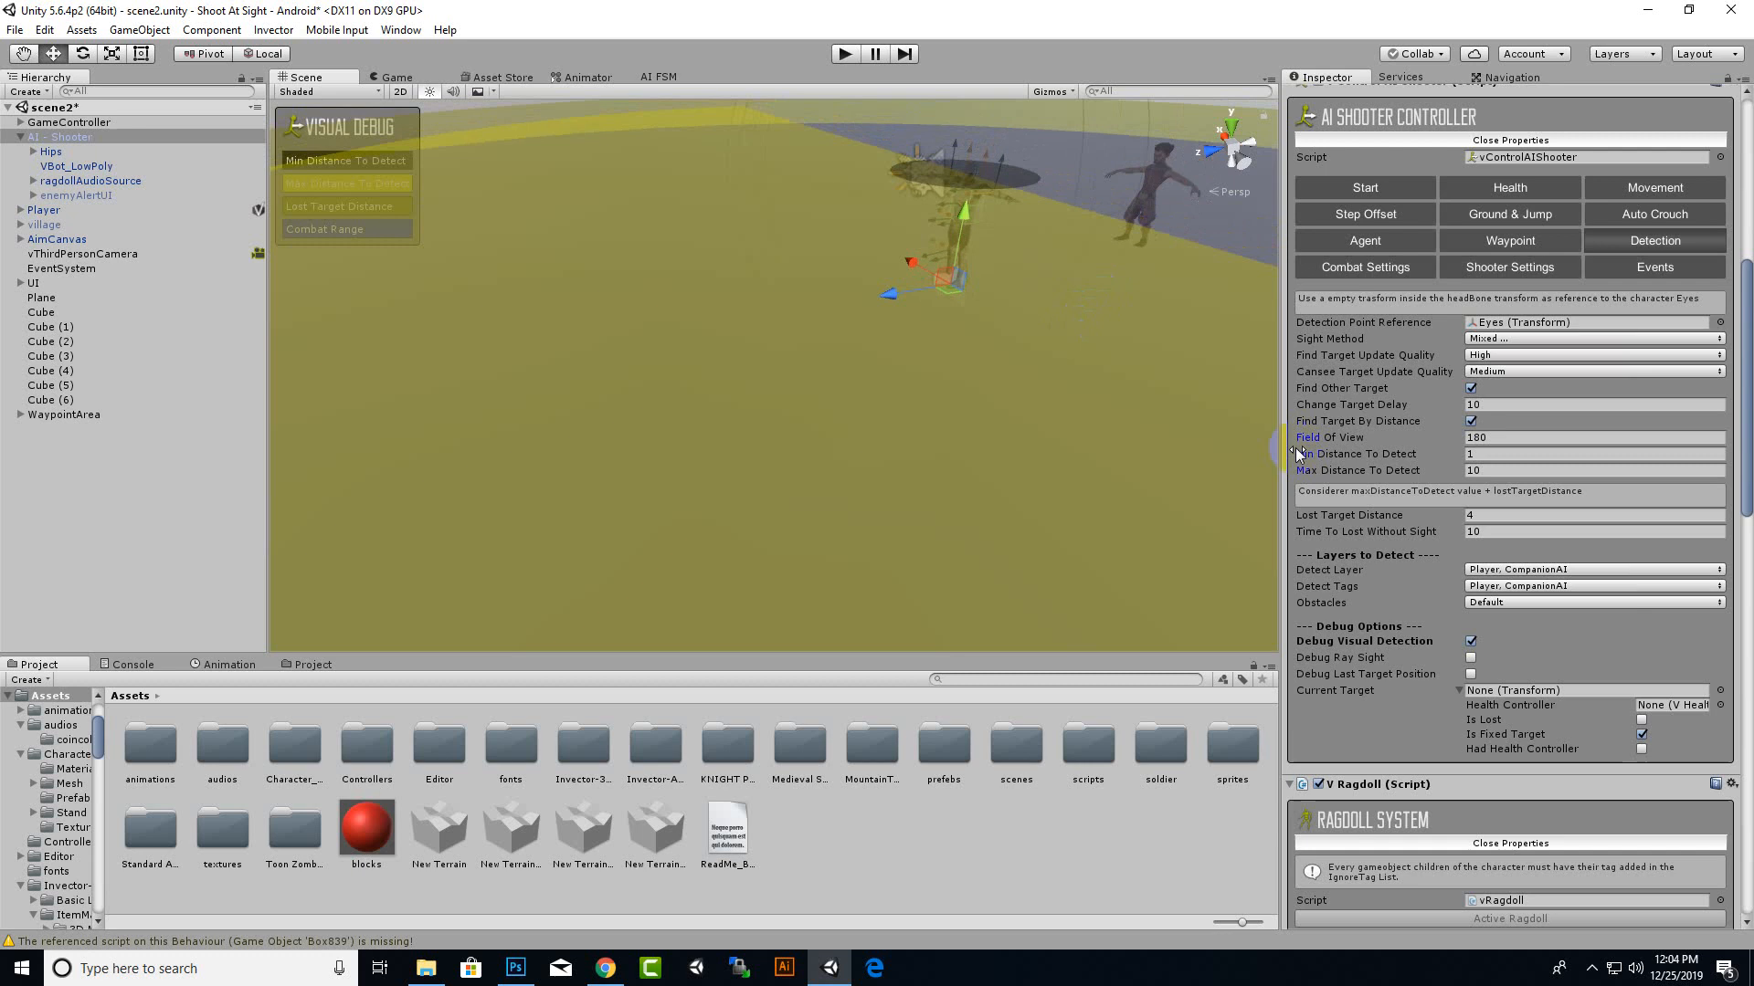
left_click(1471, 642)
scroll(966, 485, "down", 2)
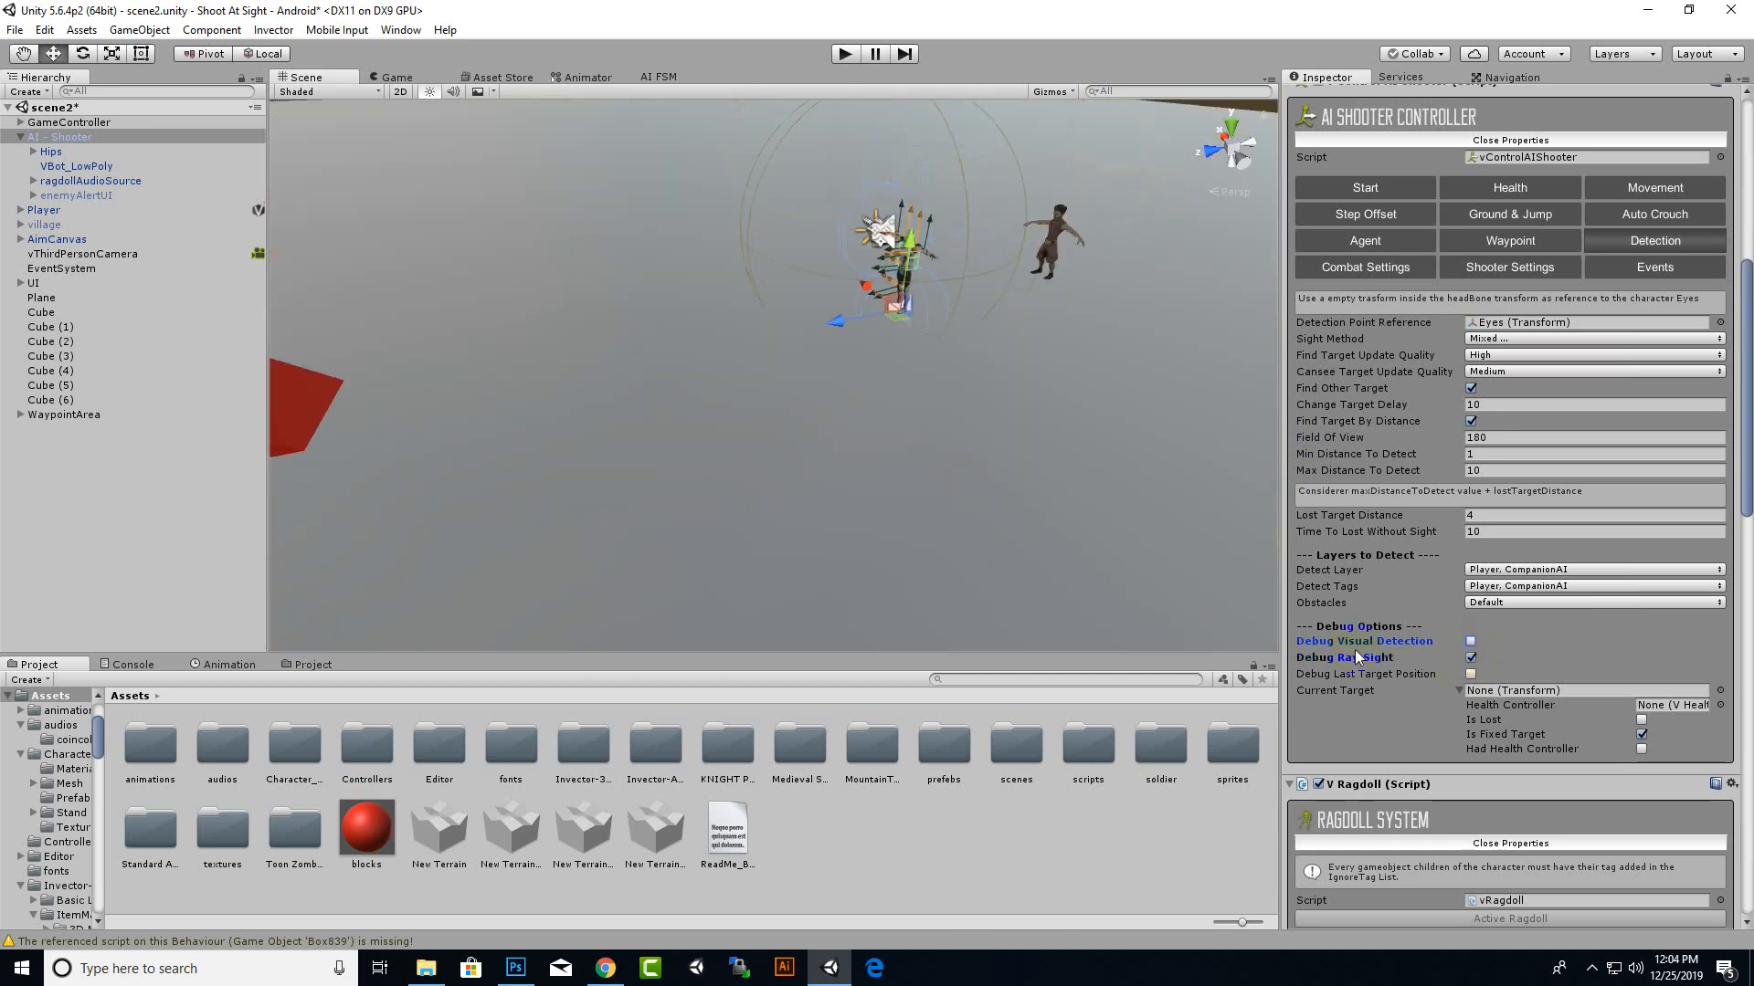
left_click(1468, 674)
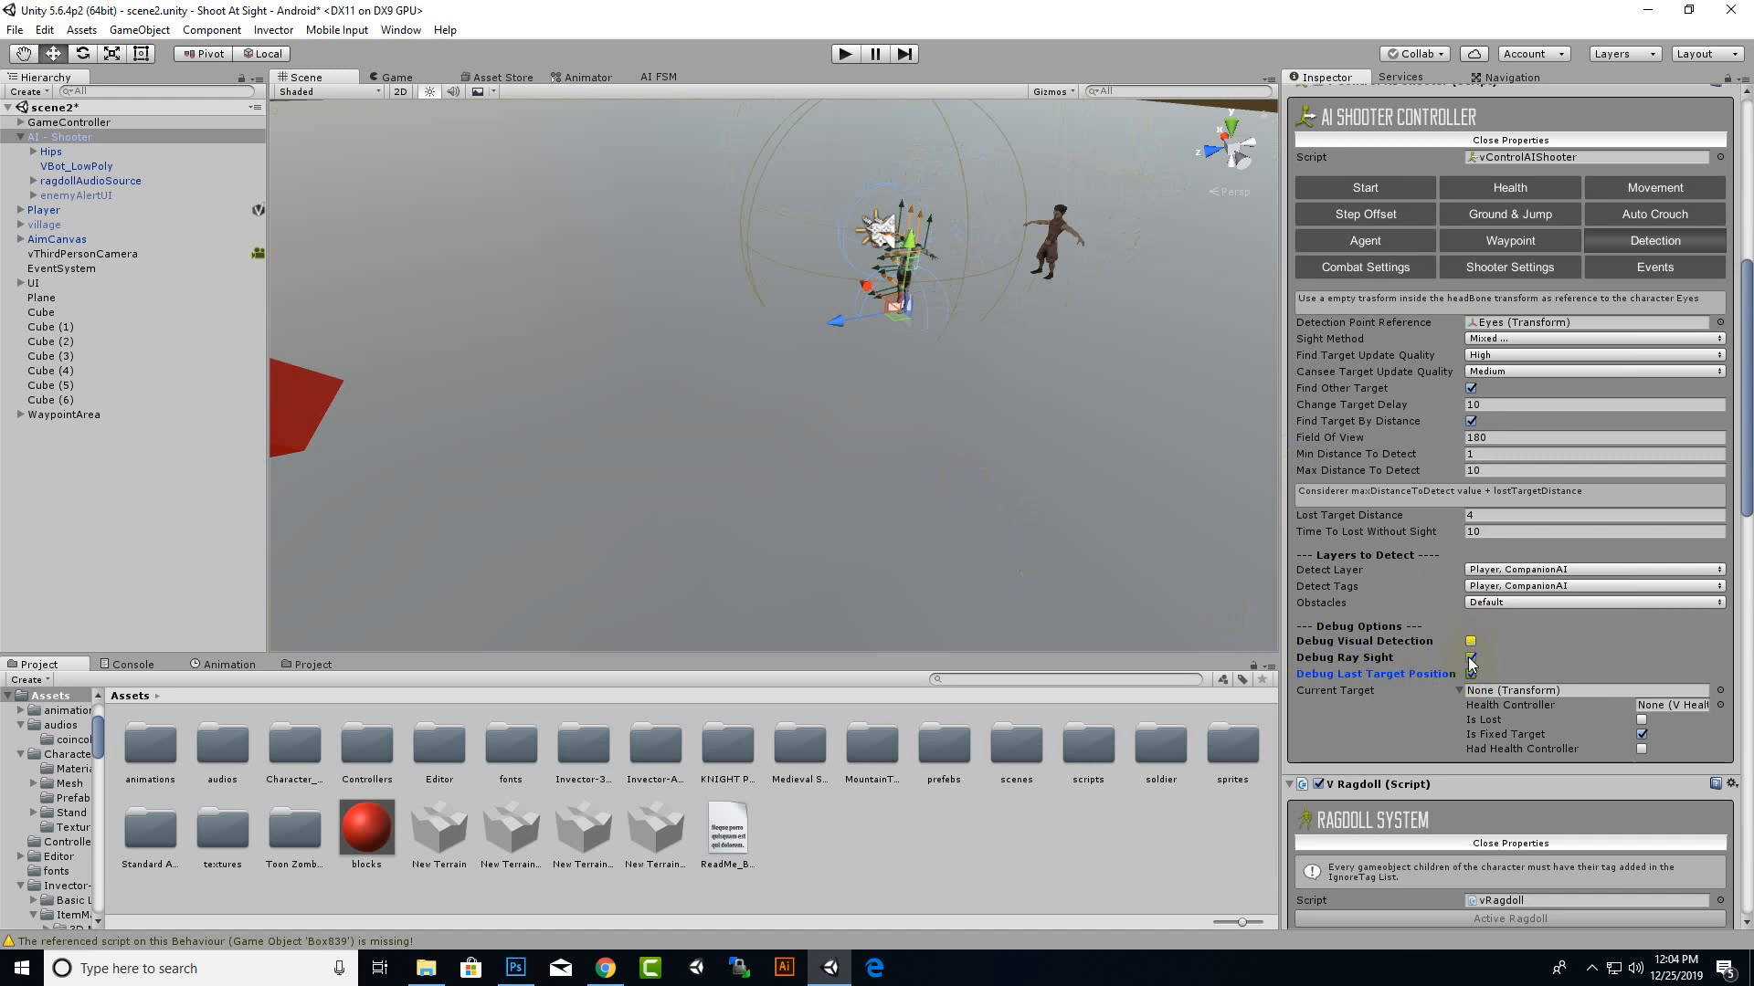
left_click(1472, 659)
left_click(1471, 643)
left_click(1470, 674)
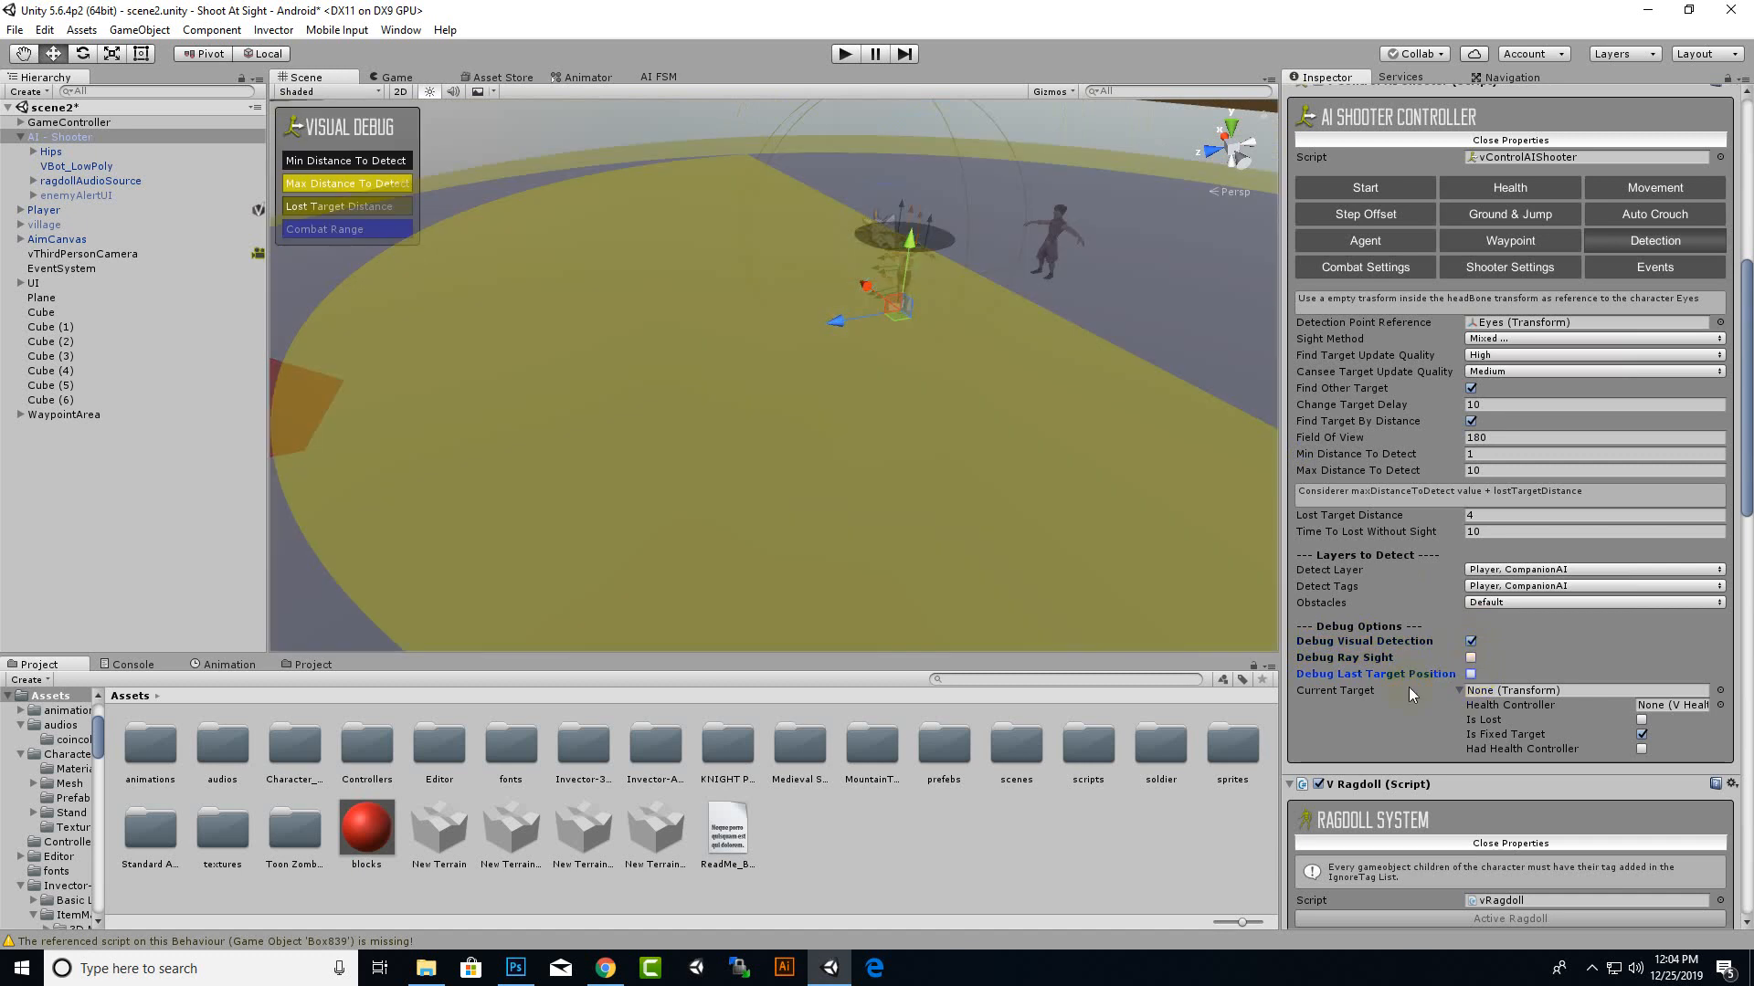
Step: Run the game and examine the enemy's detection and combat ranges around the player in the Scene view
scroll(775, 453, "down", 5)
scroll(813, 454, "up", 2)
left_click_drag(813, 453, 608, 378, "alt")
key("ctrl+p")
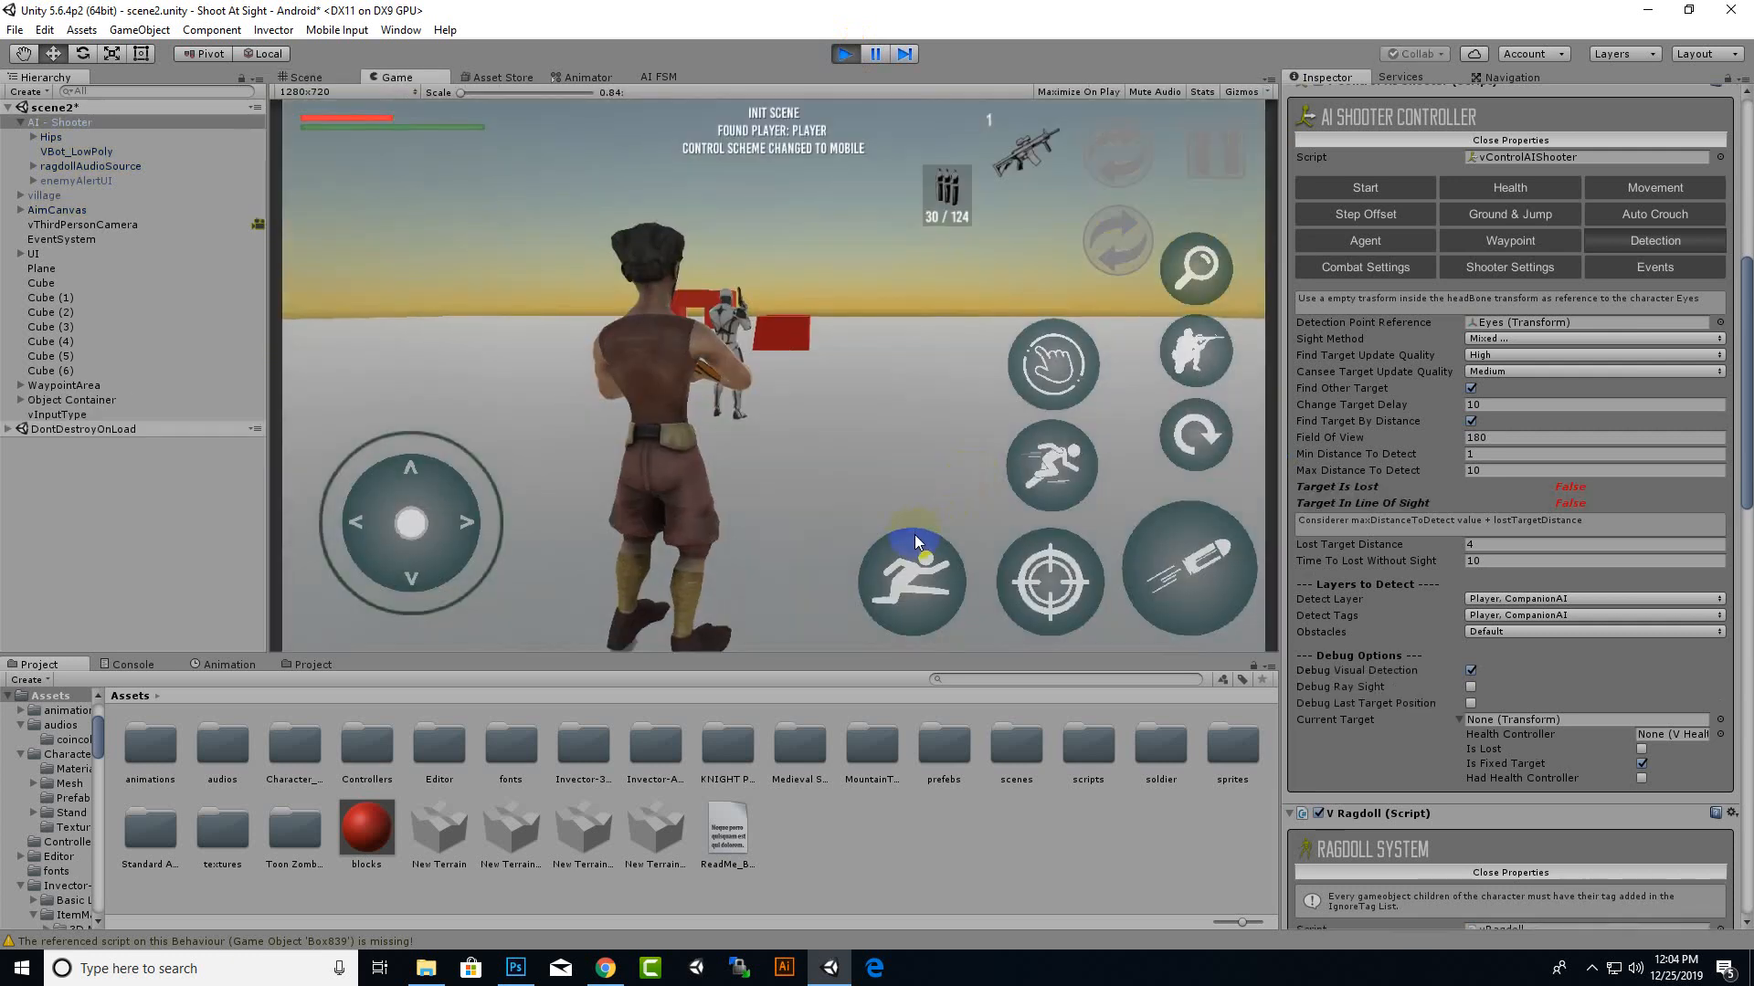
left_click(306, 77)
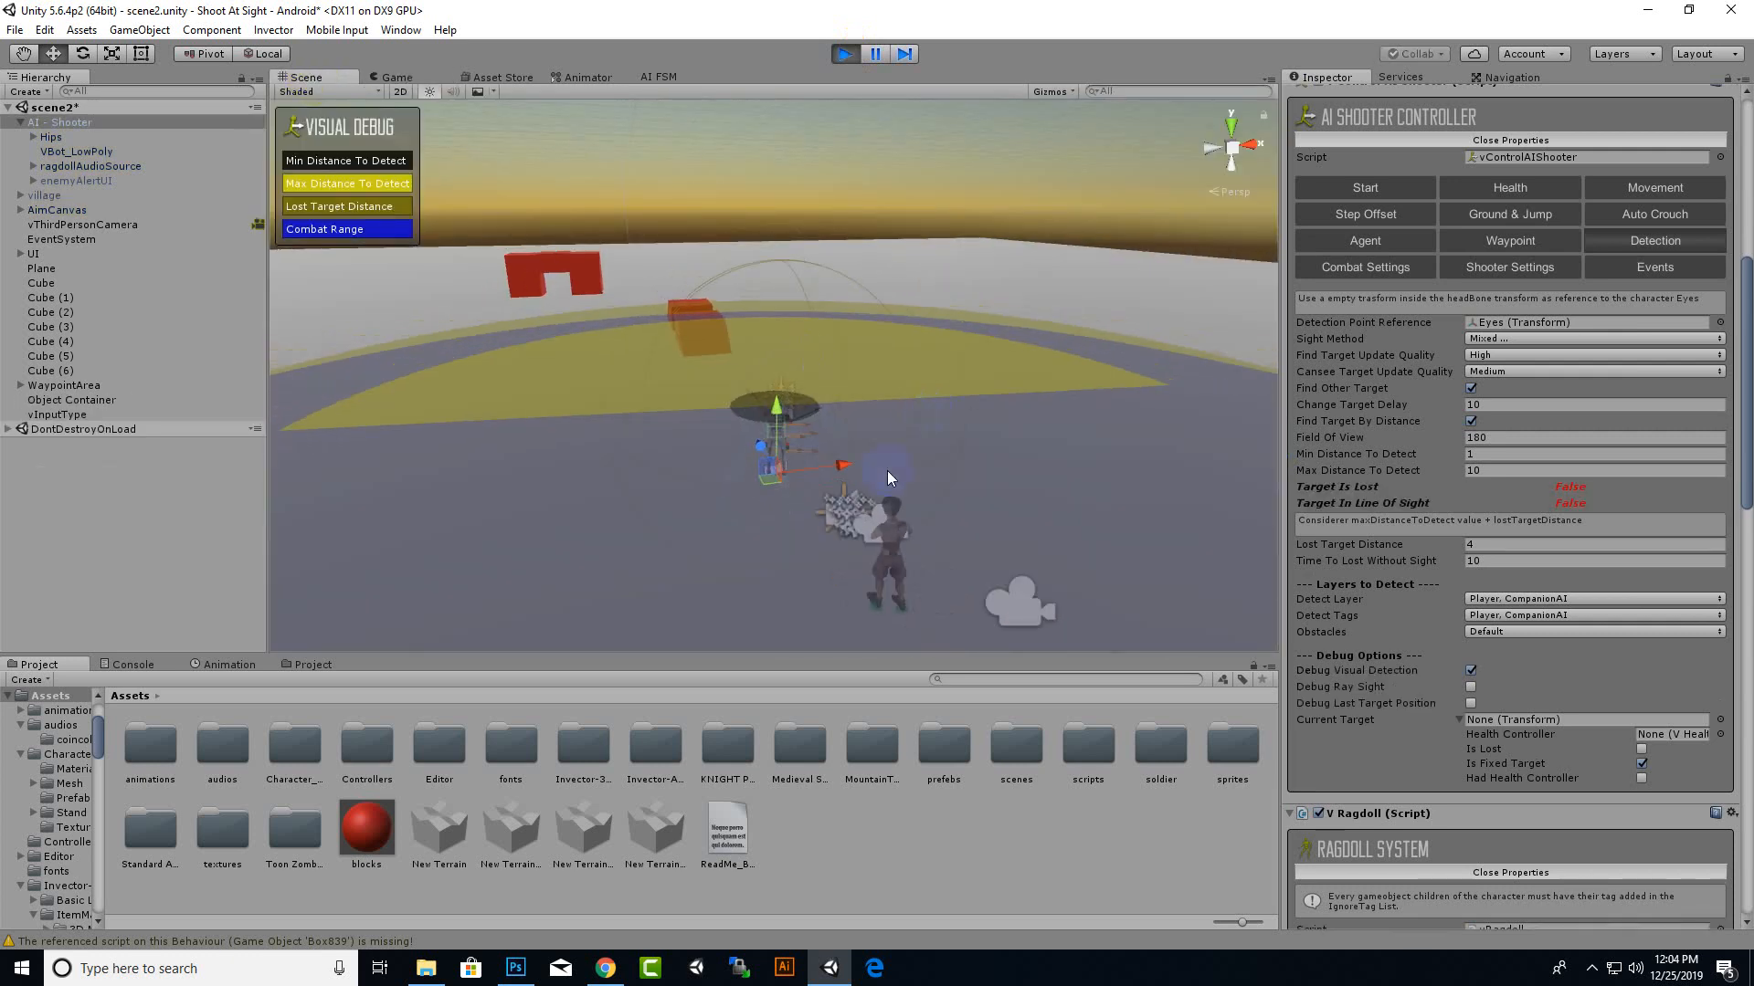
left_click_drag(782, 567, 803, 536, "alt")
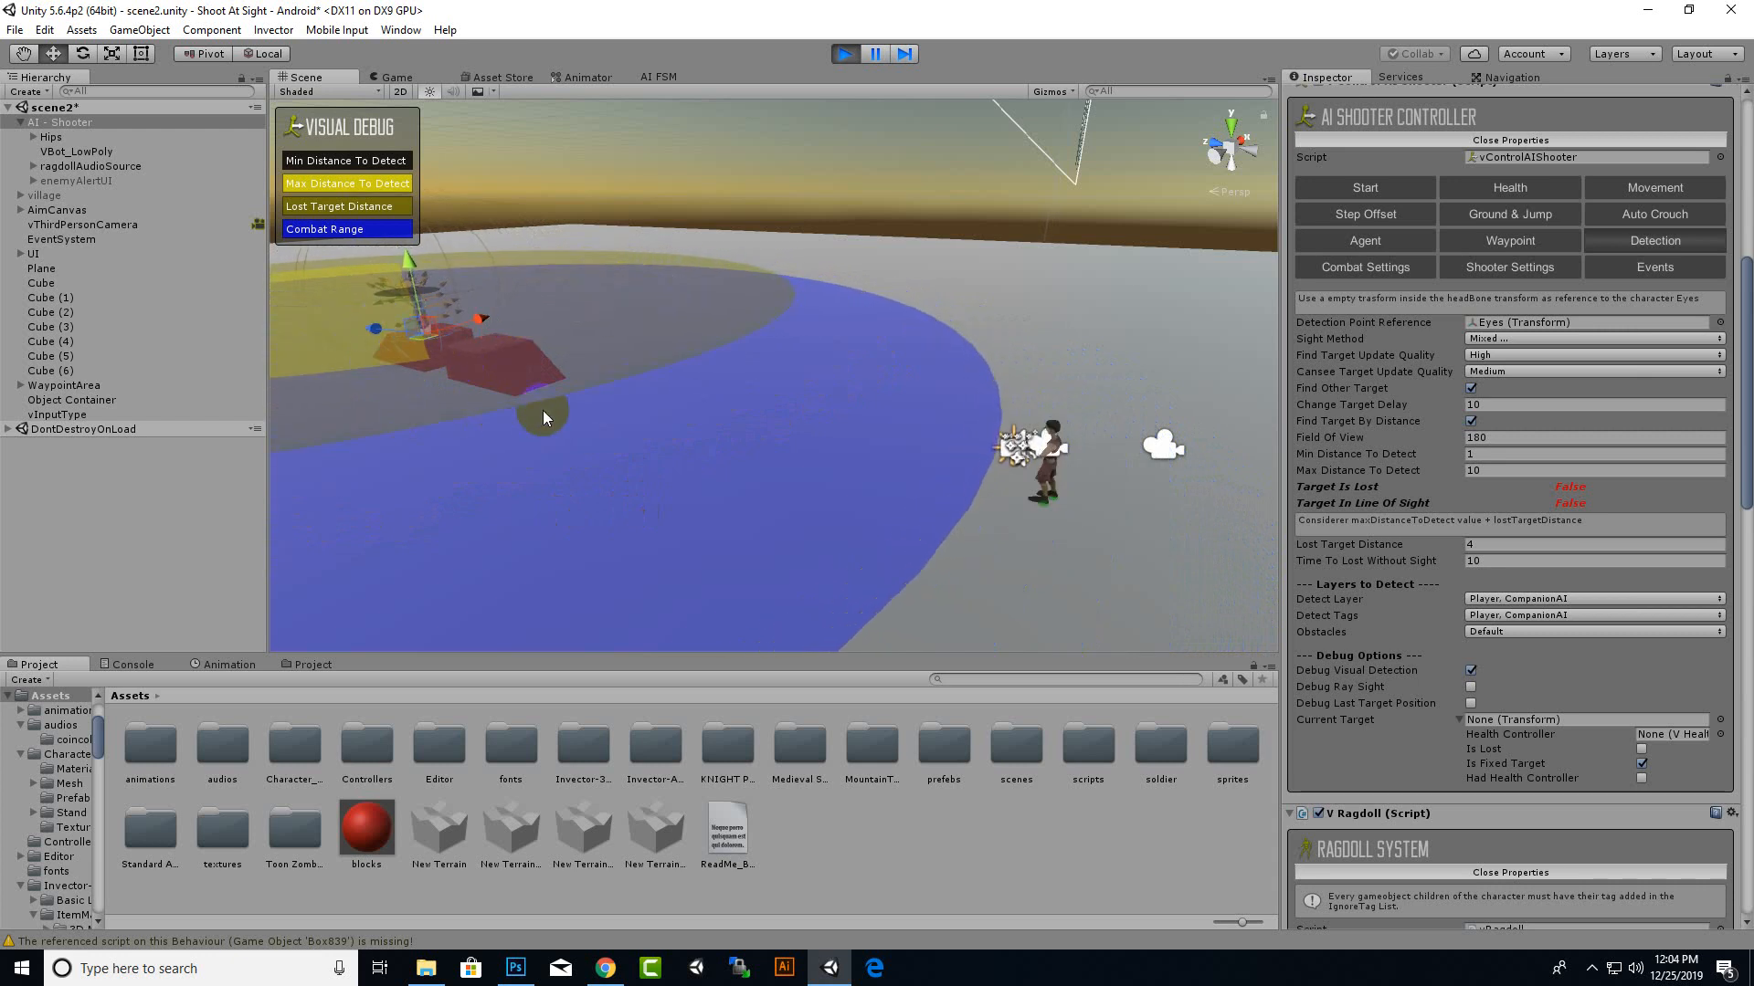
scroll(846, 424, "down", 9)
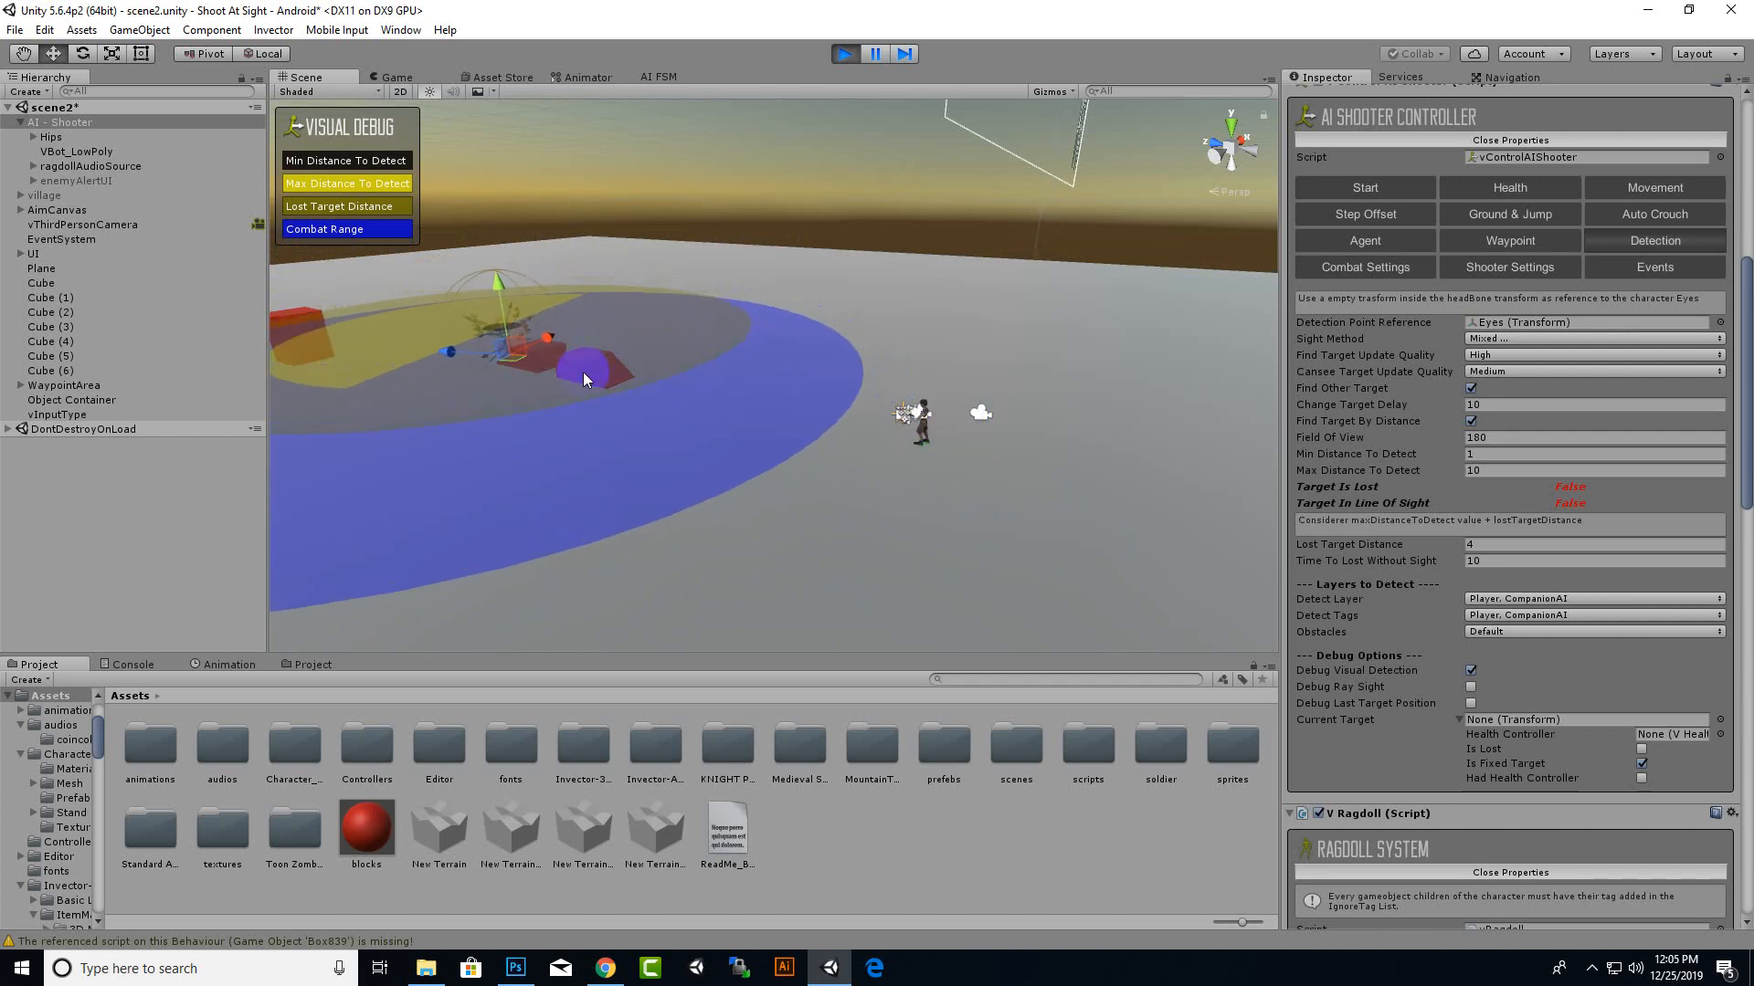
Step: Examine the enemy's field of view and detection zones from several angles in the Scene view while the game runs
left_click_drag(583, 371, 567, 395, "alt")
key("f")
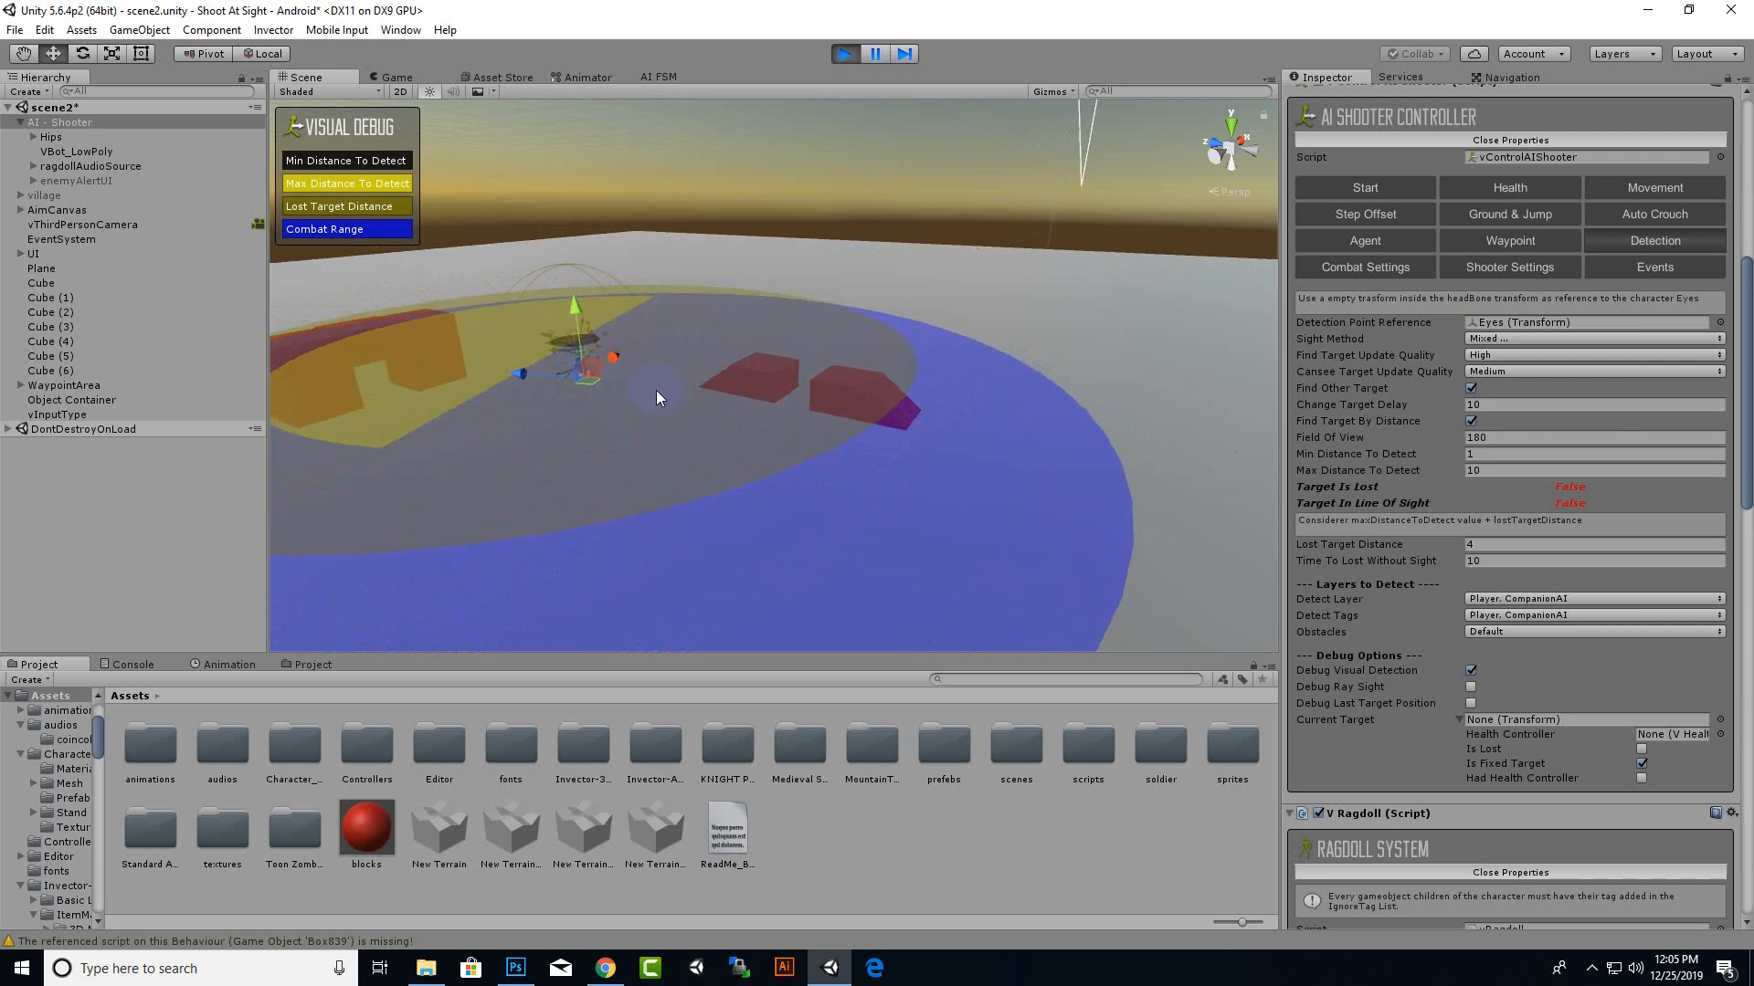
left_click_drag(637, 388, 847, 418, "alt")
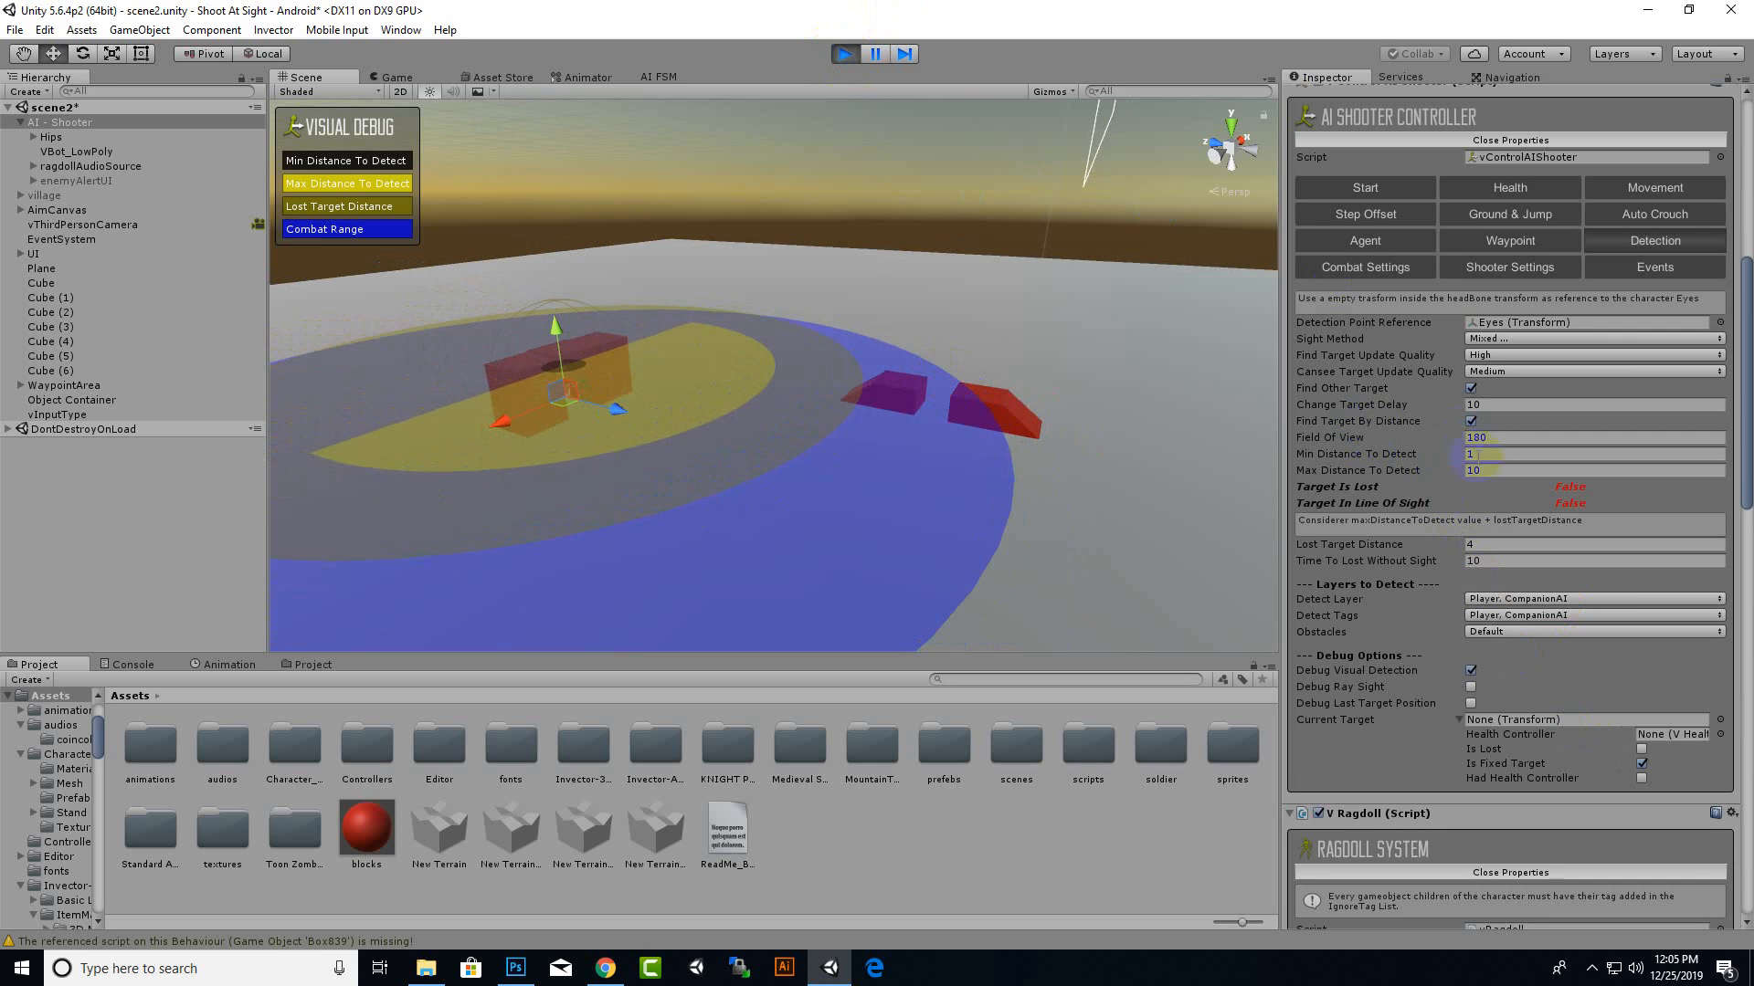
Step: Turn off Debug Visual Detection in the AI Shooter Controller of the running enemy
scroll(1457, 493, "down", 3)
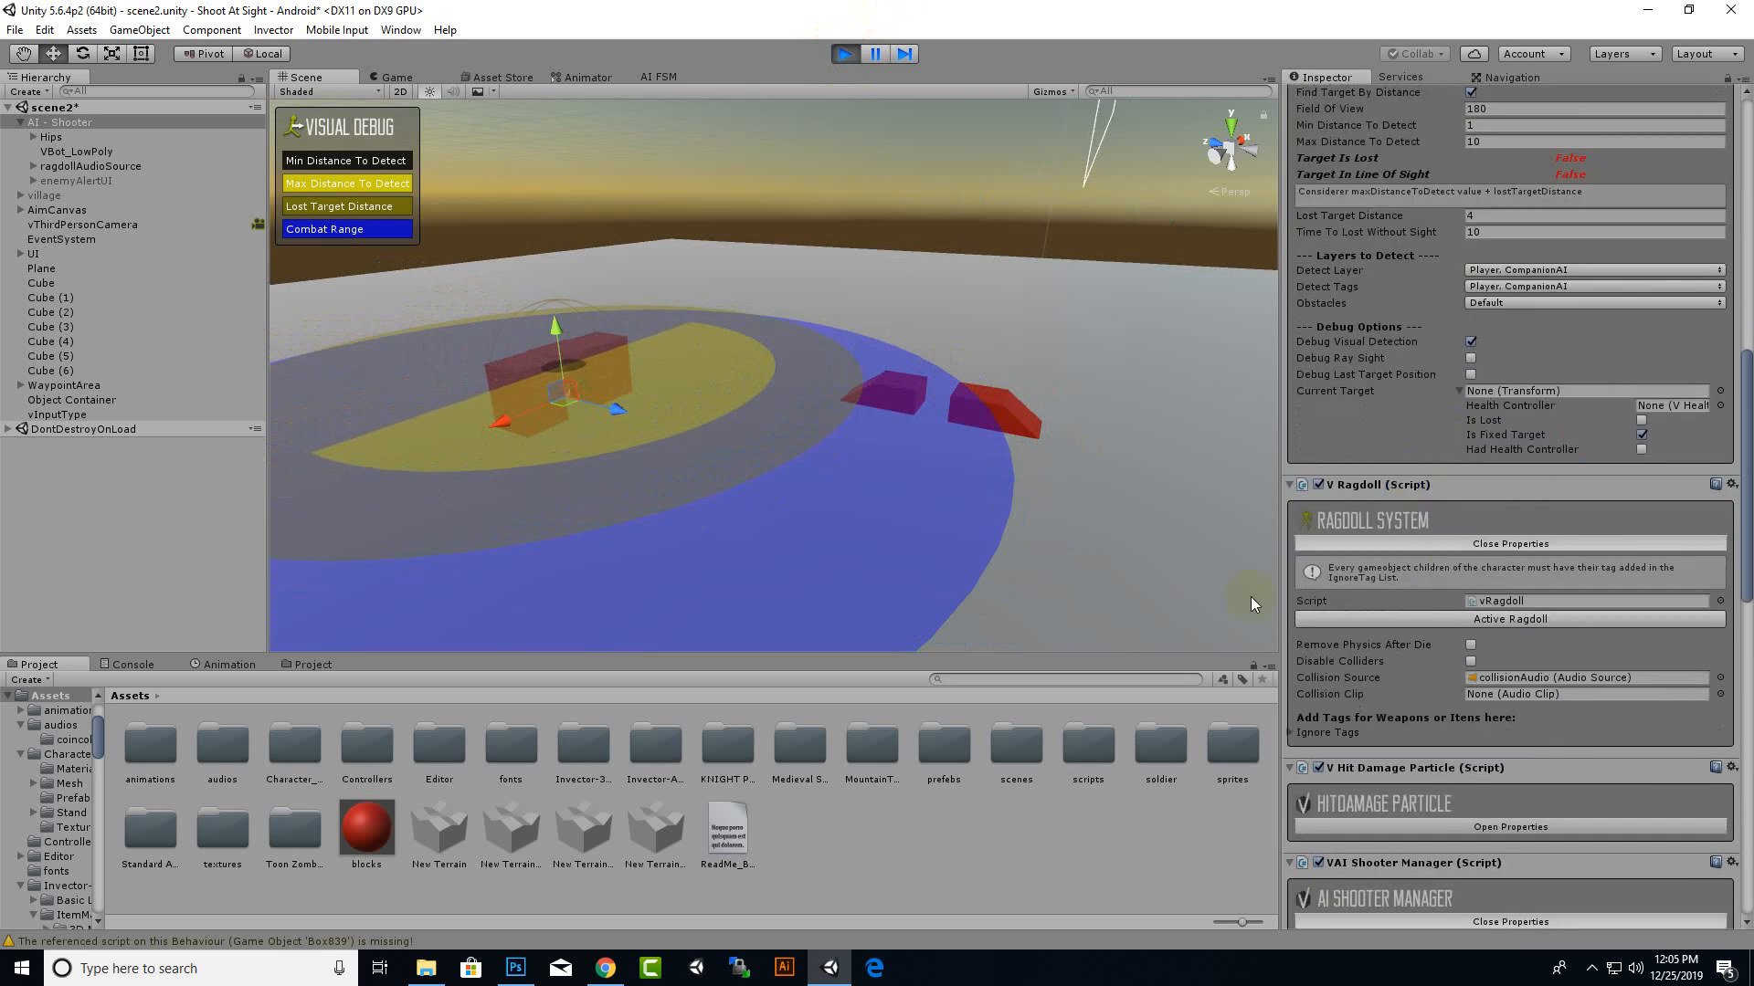
left_click(1470, 344)
left_click_drag(972, 477, 597, 455, "alt")
Step: Check the player in the Game view and stop play mode
left_click(395, 78)
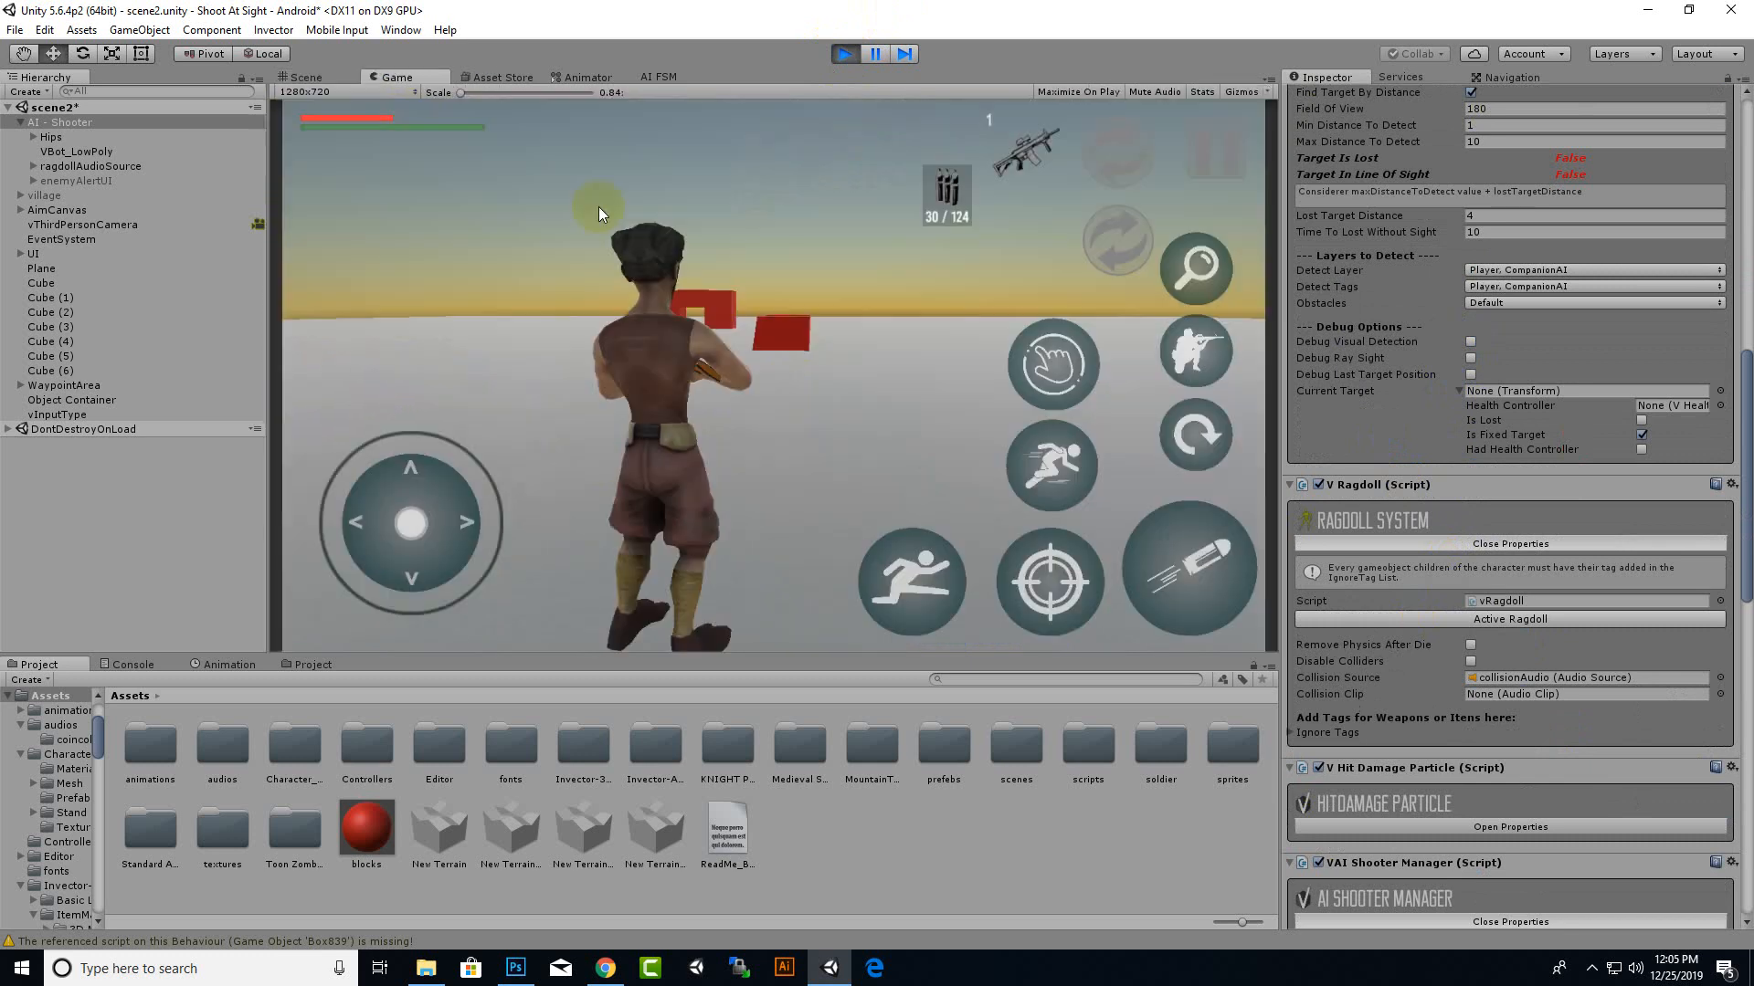
right_click_drag(659, 330, 682, 508)
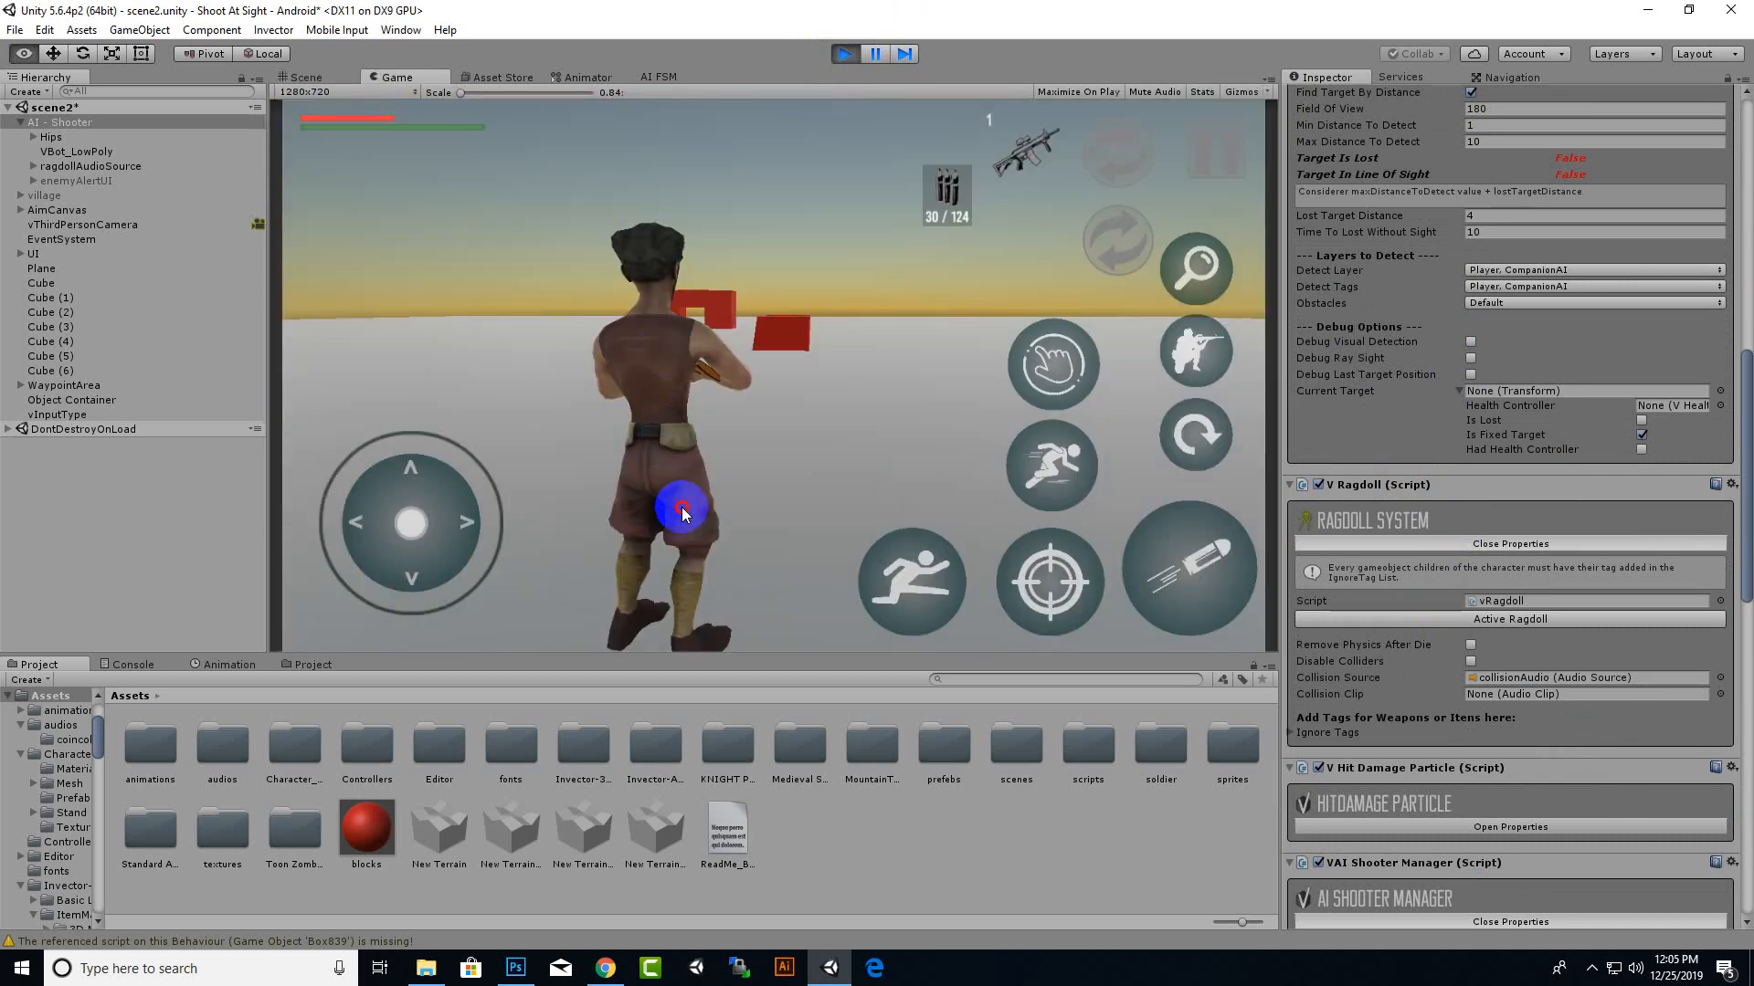
left_click(845, 54)
left_click_drag(815, 386, 850, 470, "alt")
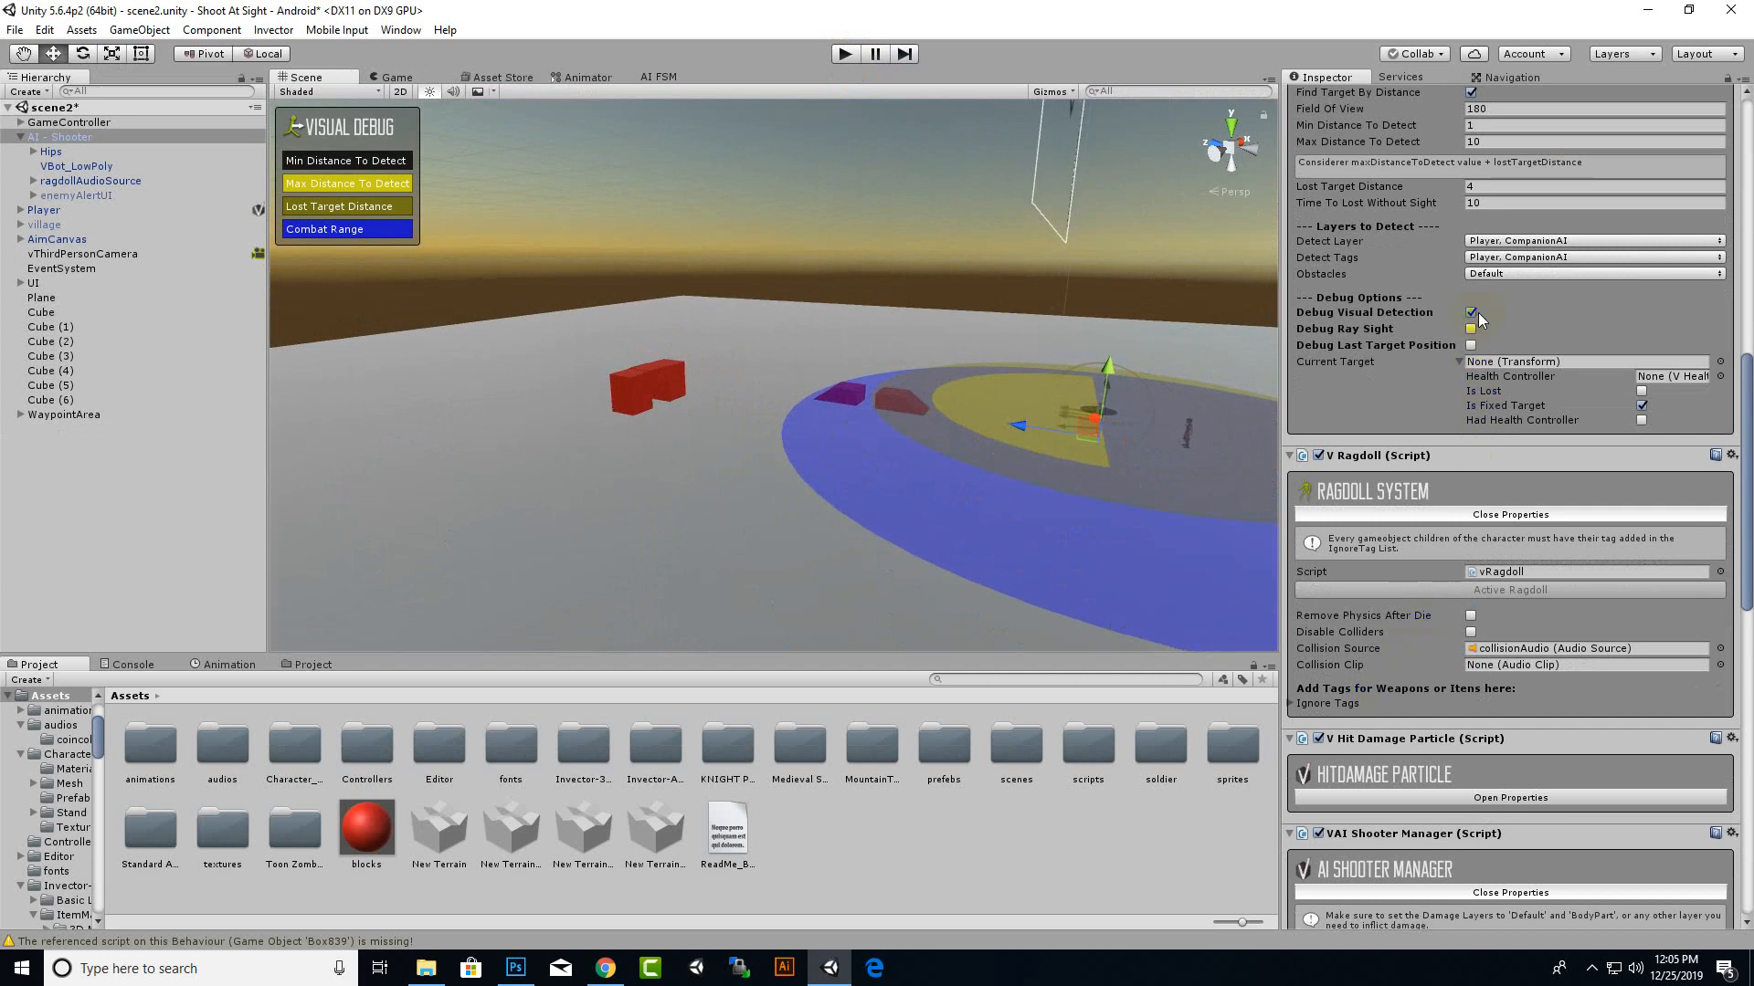